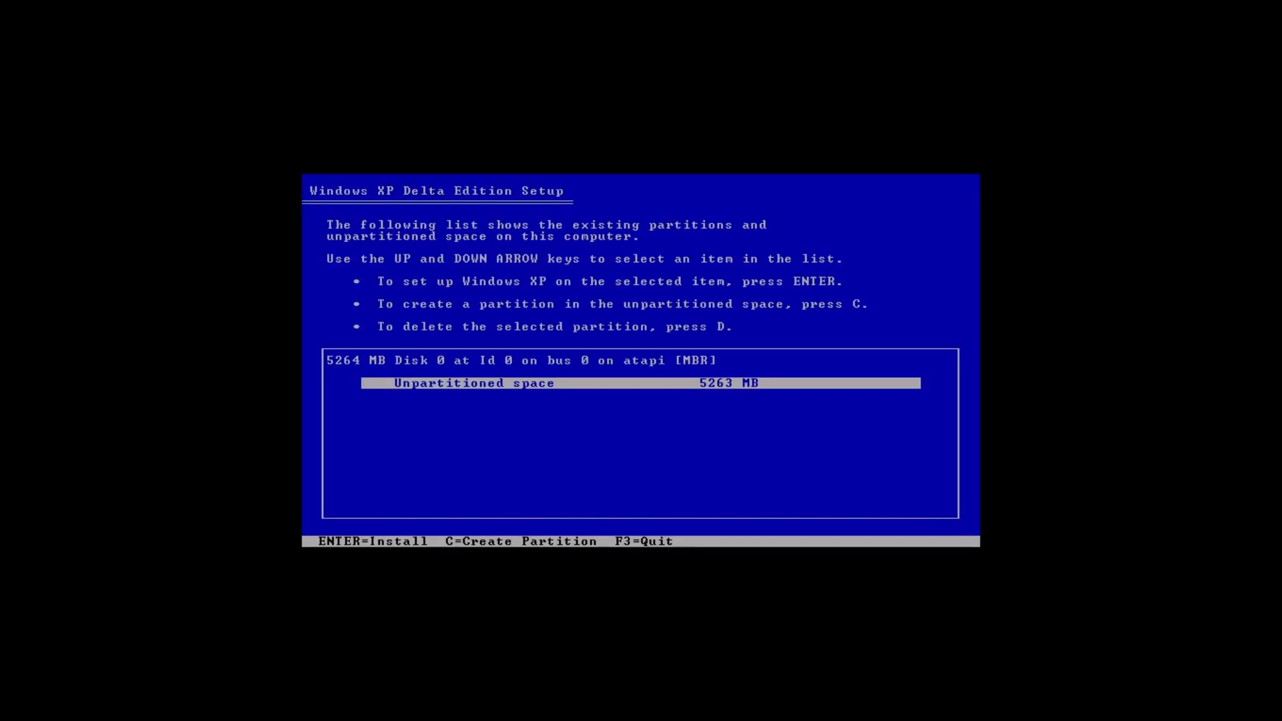
- Choose the unpartitioned space for the Windows installation and confirm the formatting option two entries above the preselected one
key(Return)
key(Up)
key(Up)
key(Return)
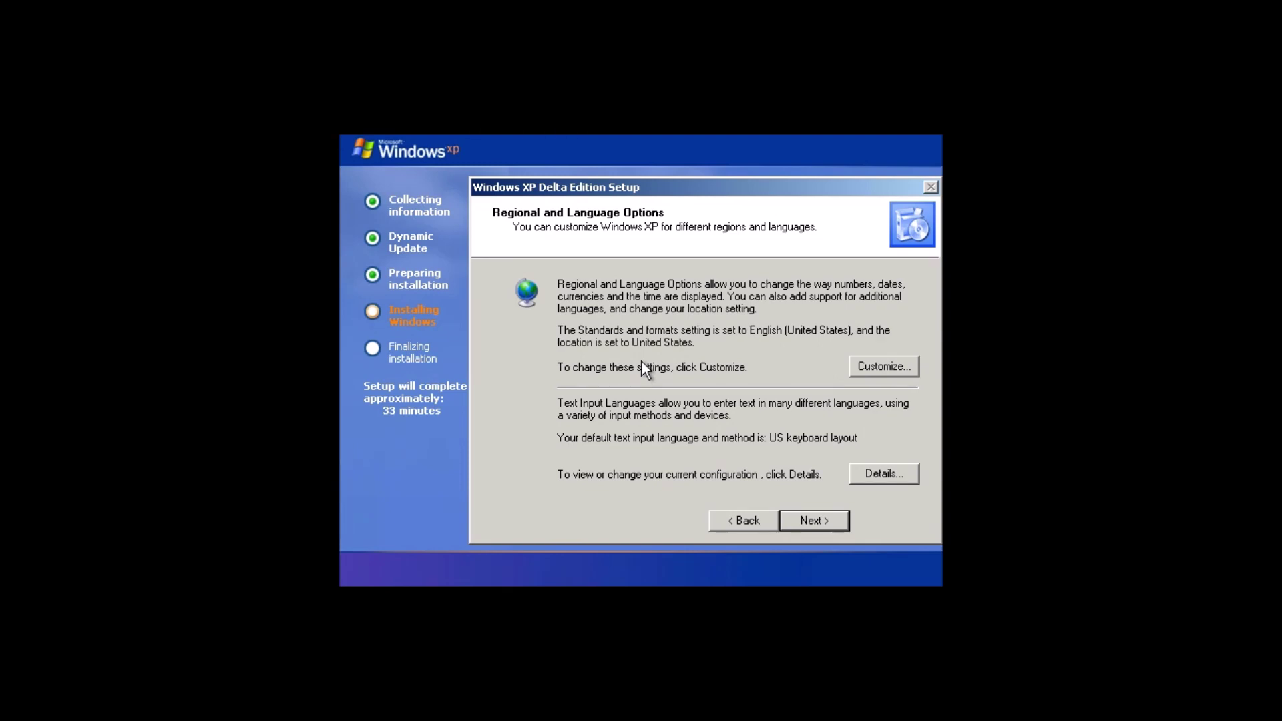
- Customize the regional options by setting the present location to Korea
click(884, 366)
click(640, 275)
drag(640, 277, 640, 293)
click(701, 175)
click(721, 508)
drag(723, 498, 723, 321)
click(500, 265)
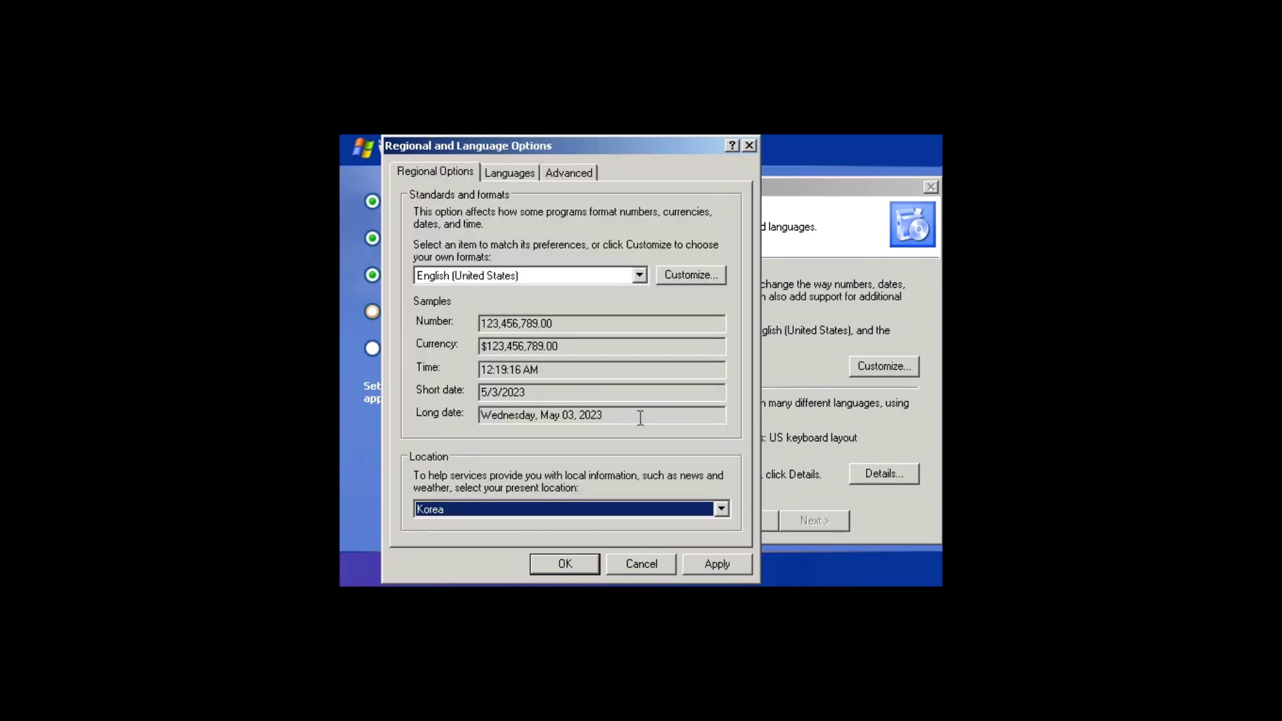
- Look through the language and text input settings, accept the regional options and continue the setup
click(523, 173)
click(693, 246)
click(581, 563)
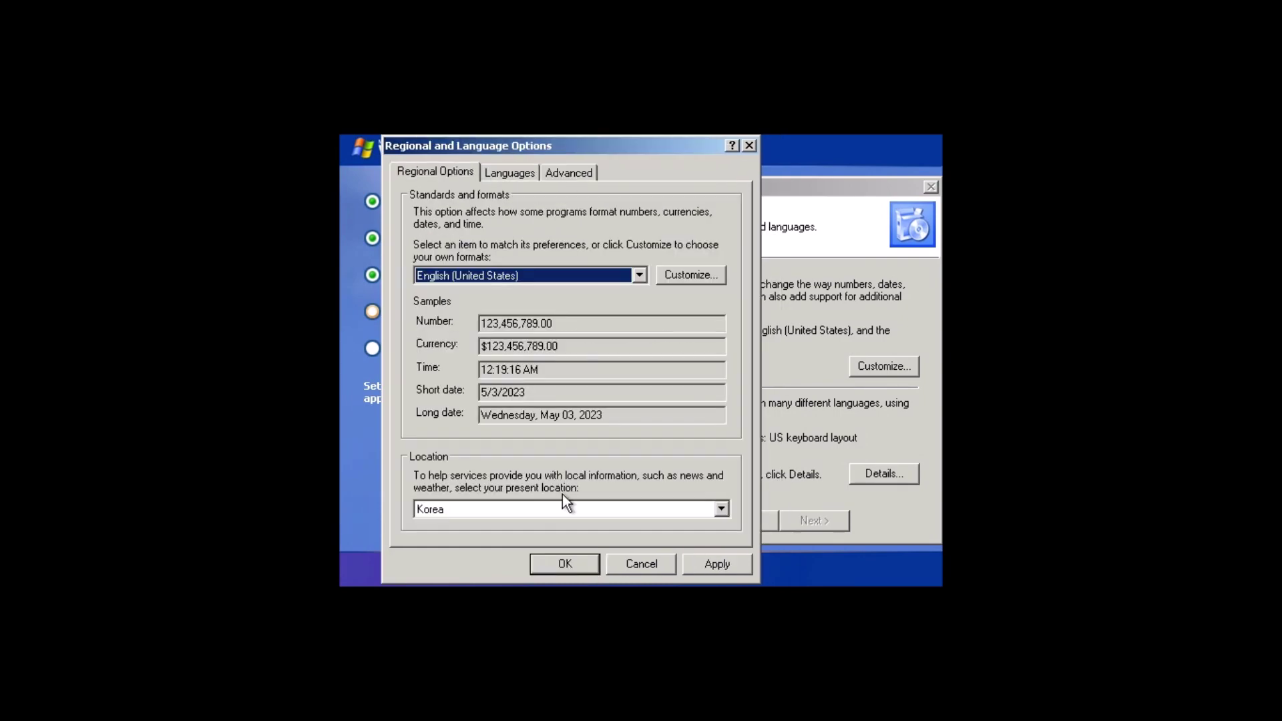
click(884, 473)
key(Return)
click(816, 521)
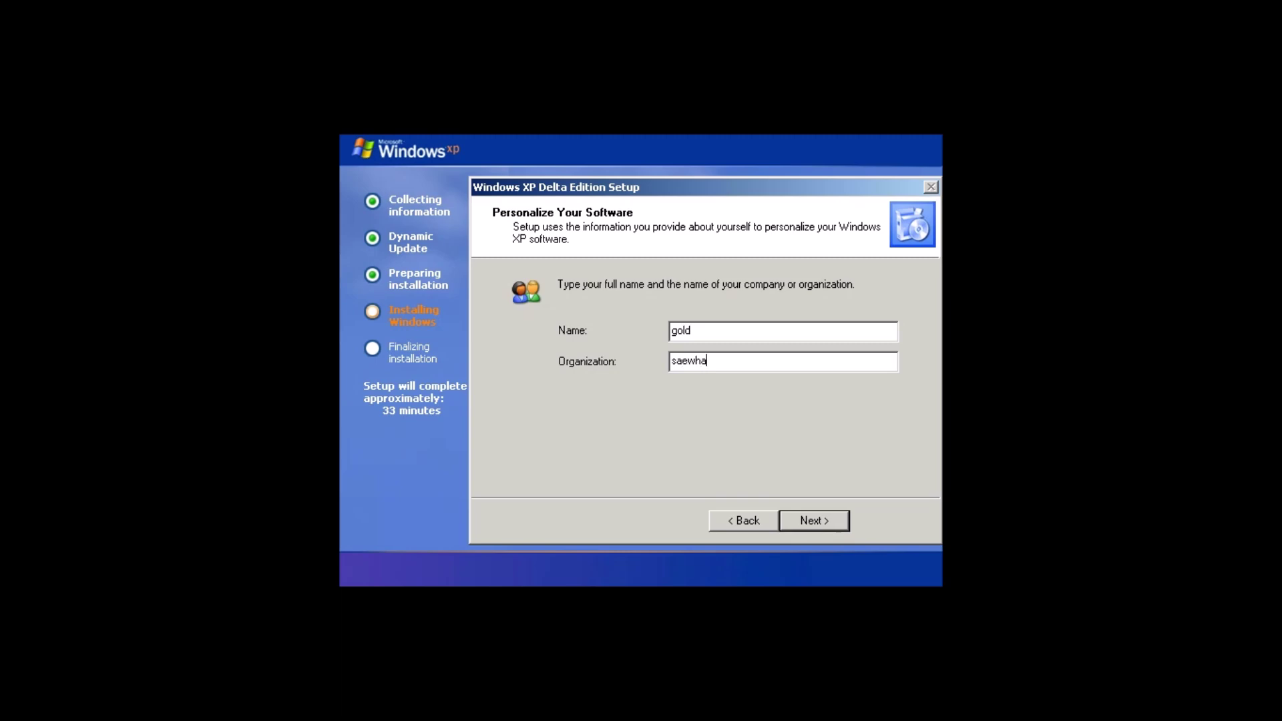
- Submit the personalization and computer name pages, choose the time zone and continue the installation
click(828, 520)
click(828, 519)
click(765, 392)
scroll(764, 404, down, 10)
scroll(764, 404, down, 3)
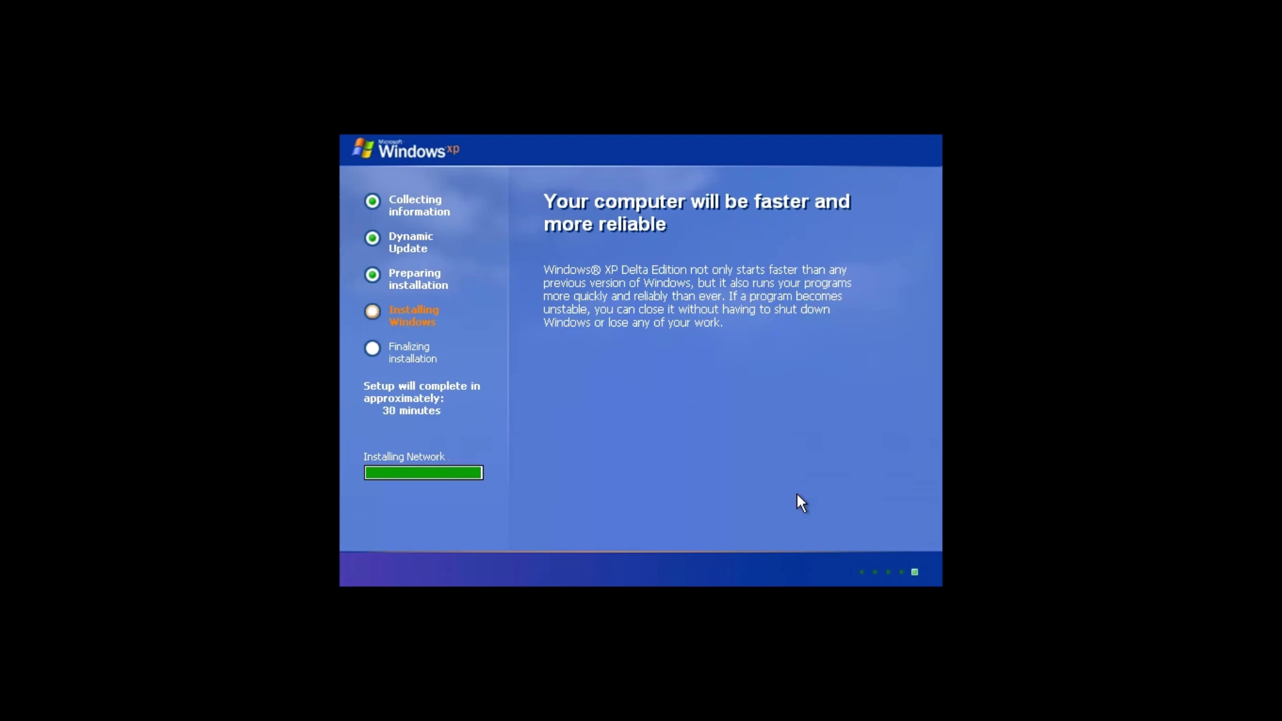
click(827, 522)
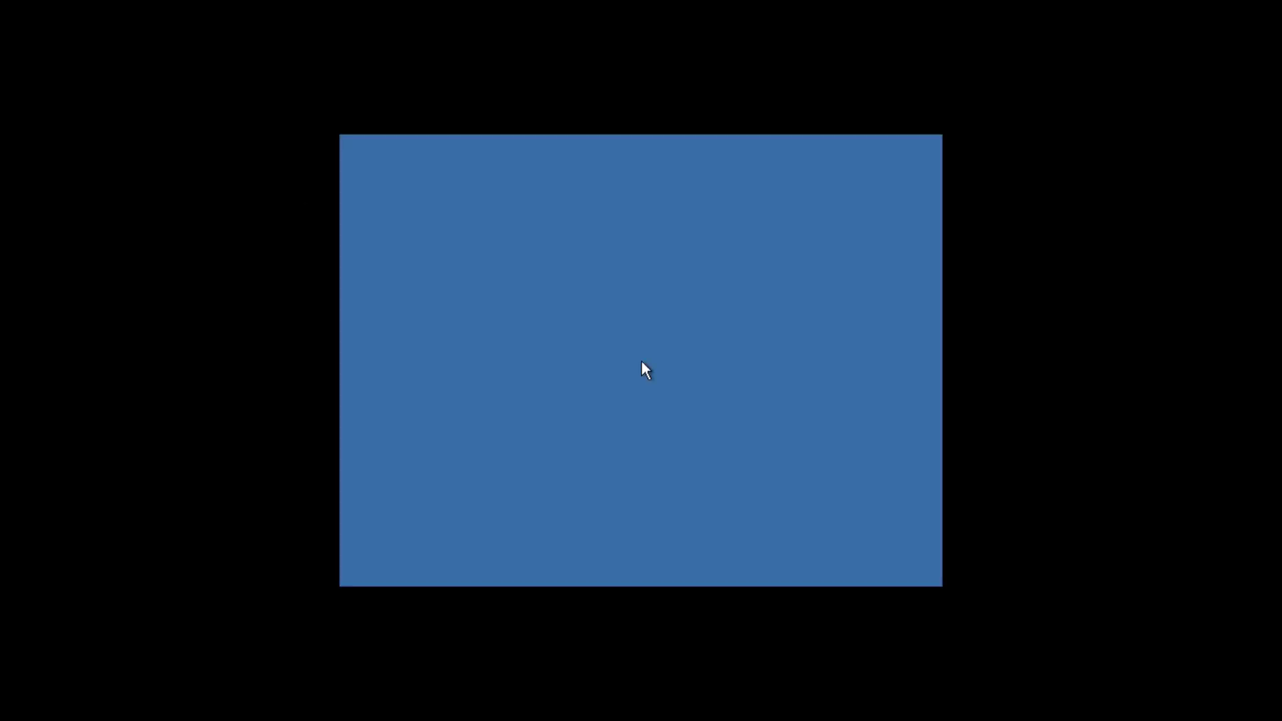
- Accept the adjusted screen resolution and proceed through the welcome and PC protection pages to the registration question
key(Return)
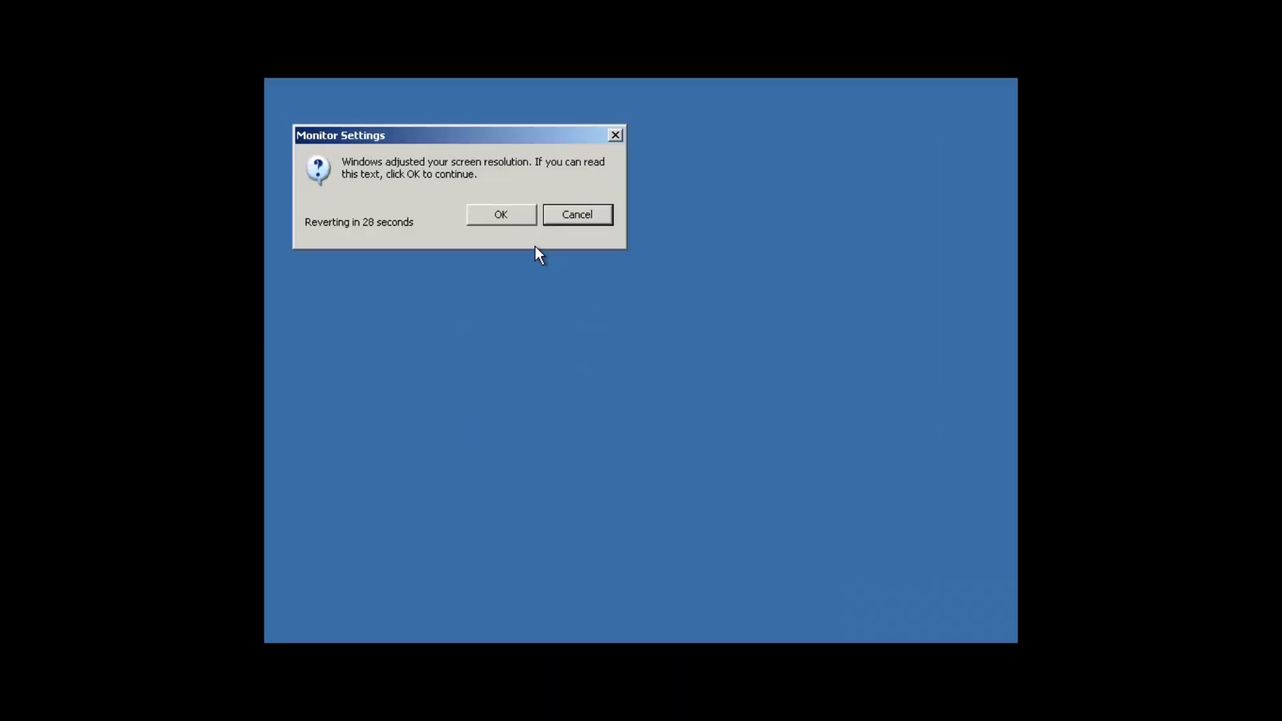
click(511, 221)
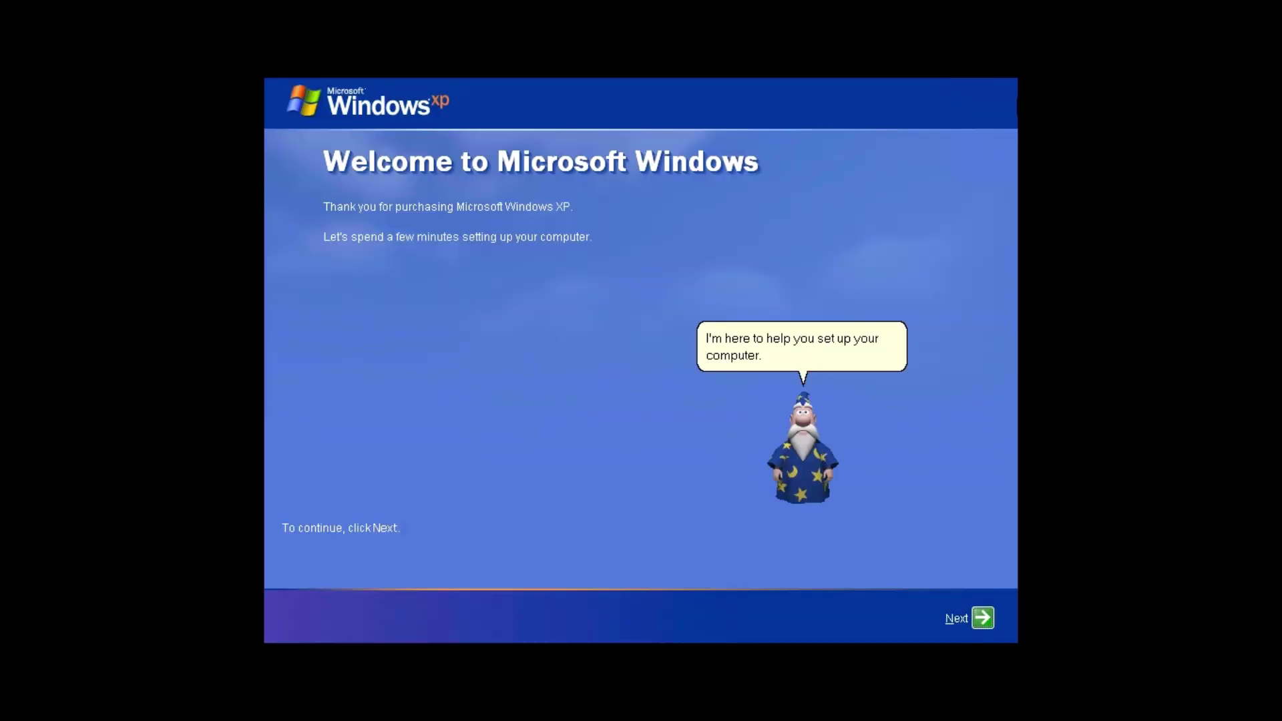
click(982, 618)
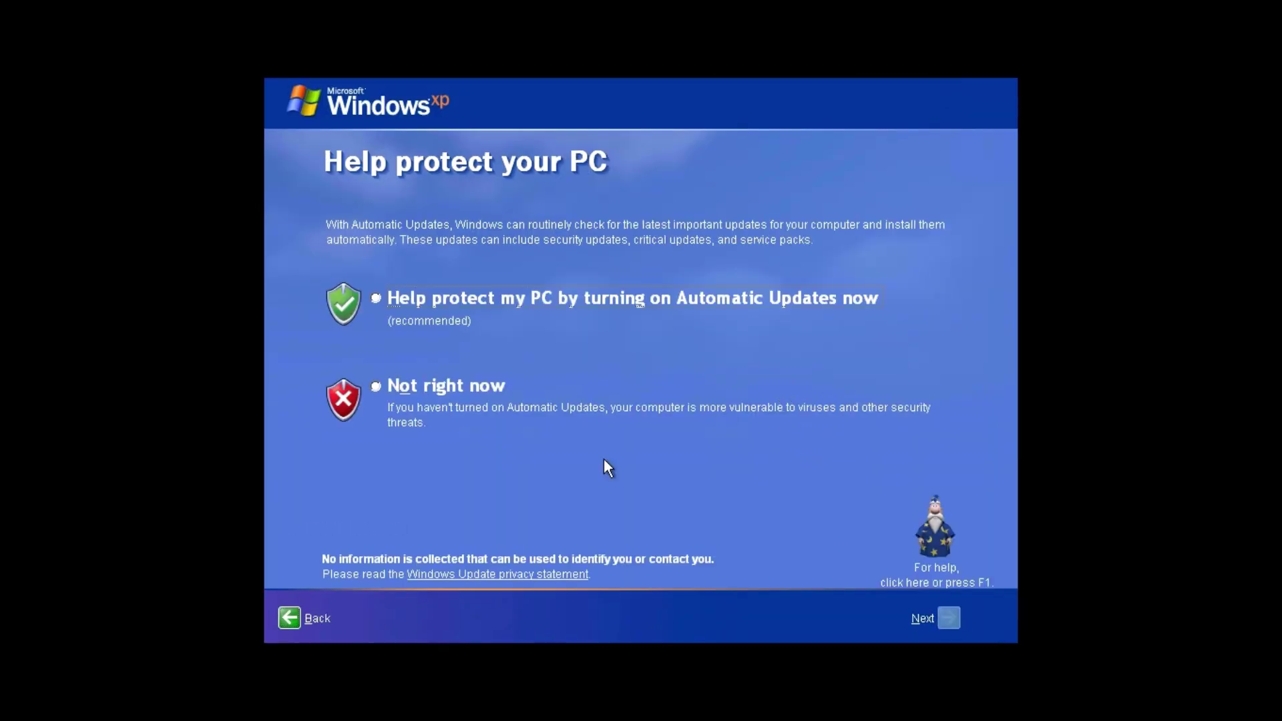
click(955, 620)
click(923, 615)
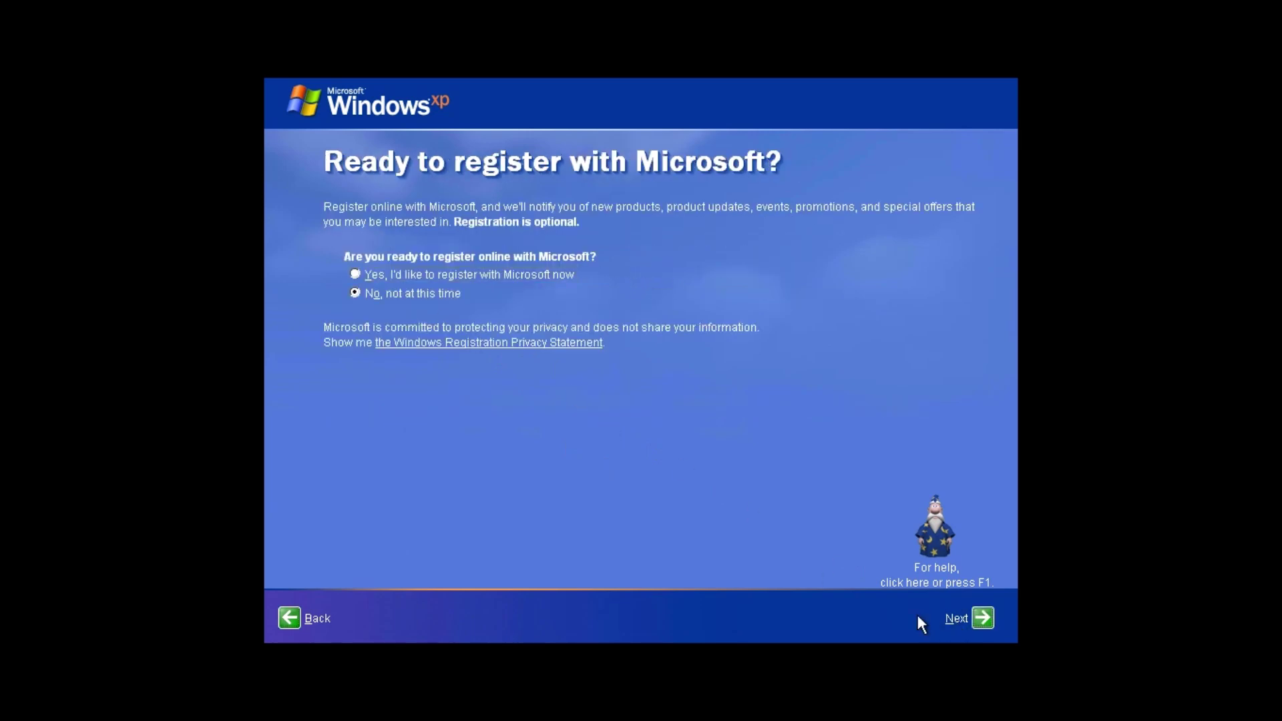
- Decline online registration with Microsoft, enter the computer user's name and finish the first-run setup
key(Return)
text(test)
key(Return)
click(986, 620)
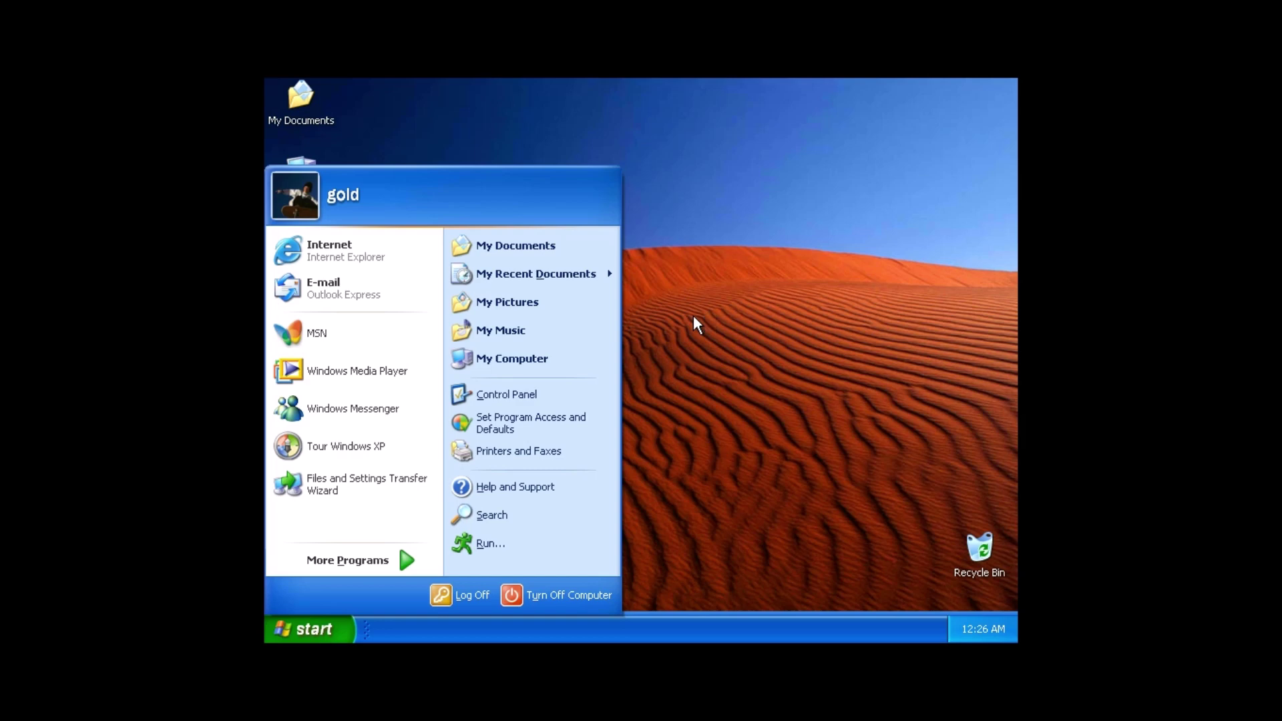
- Open the system properties of My Computer and launch Device Manager from the hardware settings
click(693, 317)
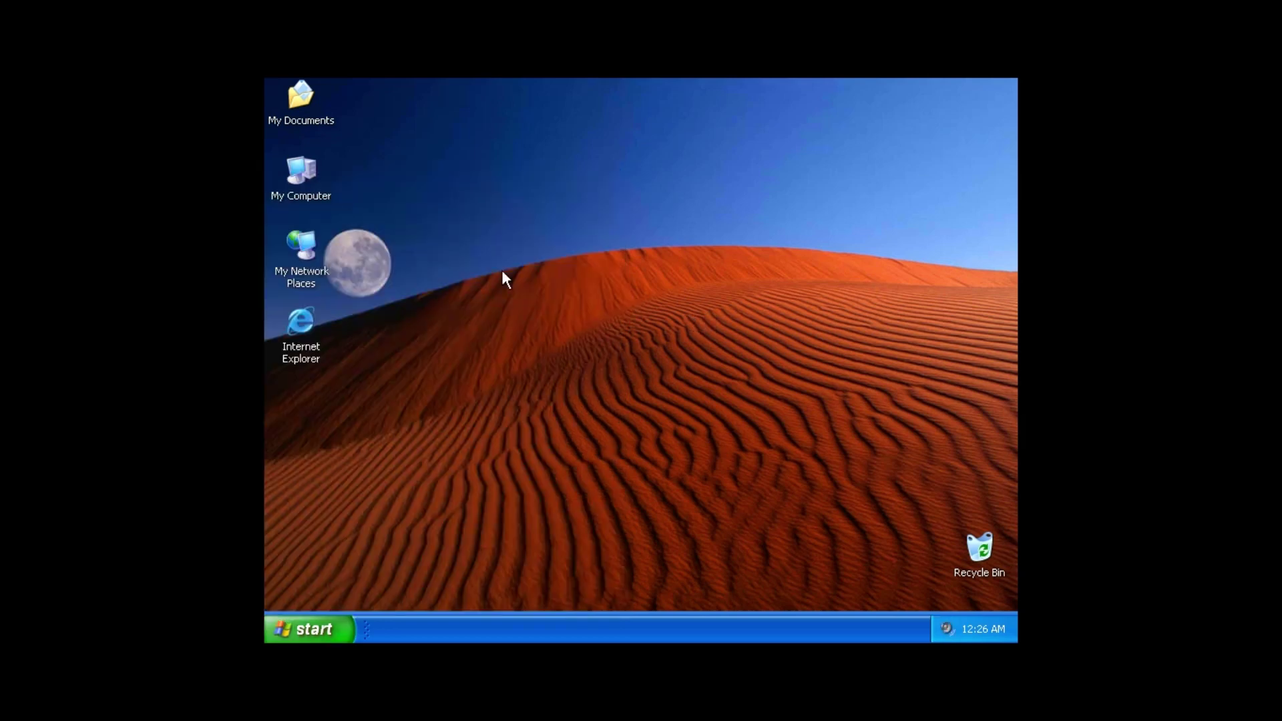
right_click(296, 180)
click(378, 361)
right_click(307, 168)
click(372, 347)
drag(567, 171, 711, 136)
click(692, 176)
click(721, 283)
- Inspect the batteries, computer, disk, DVD/CD-ROM and human interface device categories, and select the Base System Device
click(364, 221)
click(362, 249)
click(362, 280)
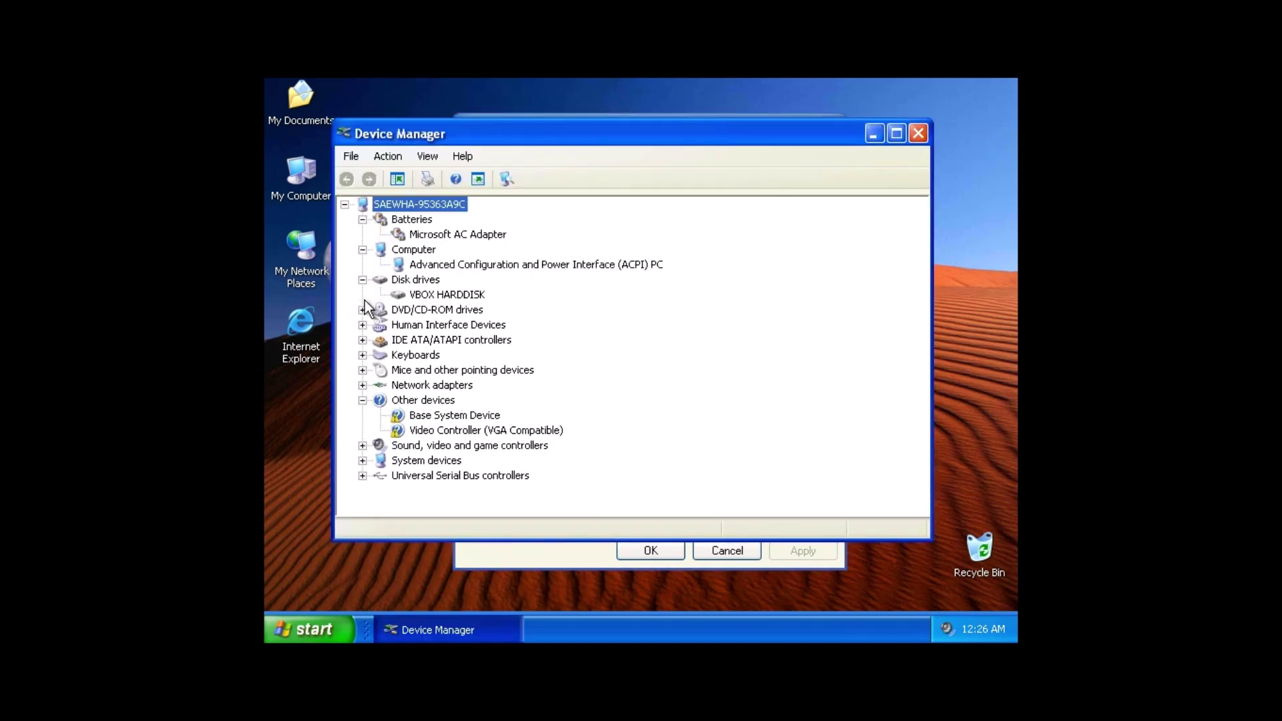
click(362, 309)
click(362, 340)
click(414, 446)
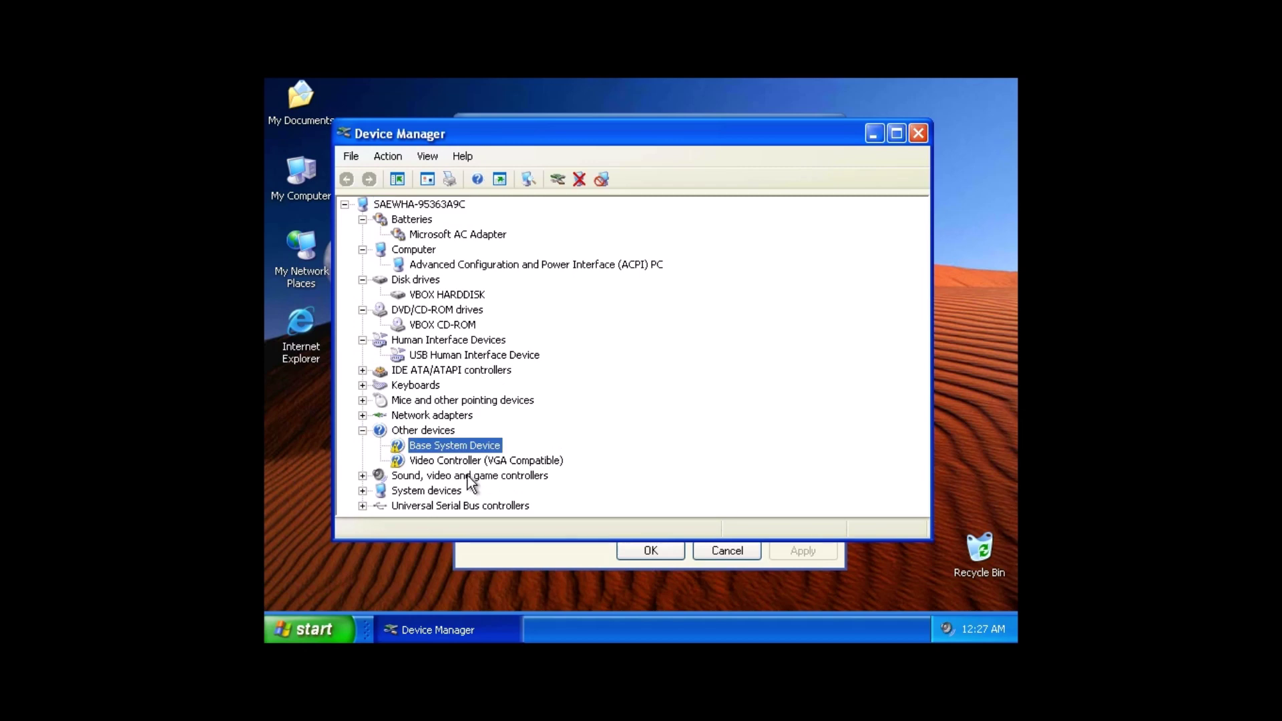
- Examine the sound, system and Universal Serial Bus devices, and close Device Manager
click(363, 475)
click(364, 489)
scroll(479, 338, up, 5)
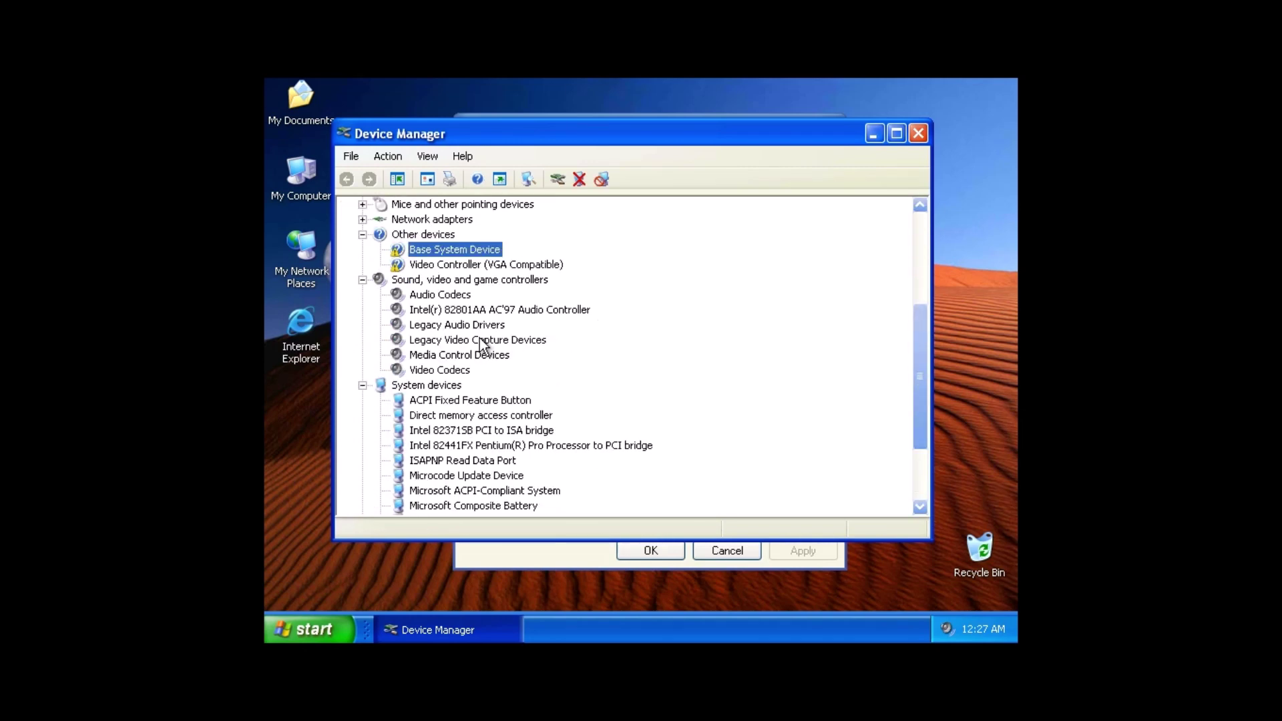
click(362, 340)
scroll(494, 380, down, 6)
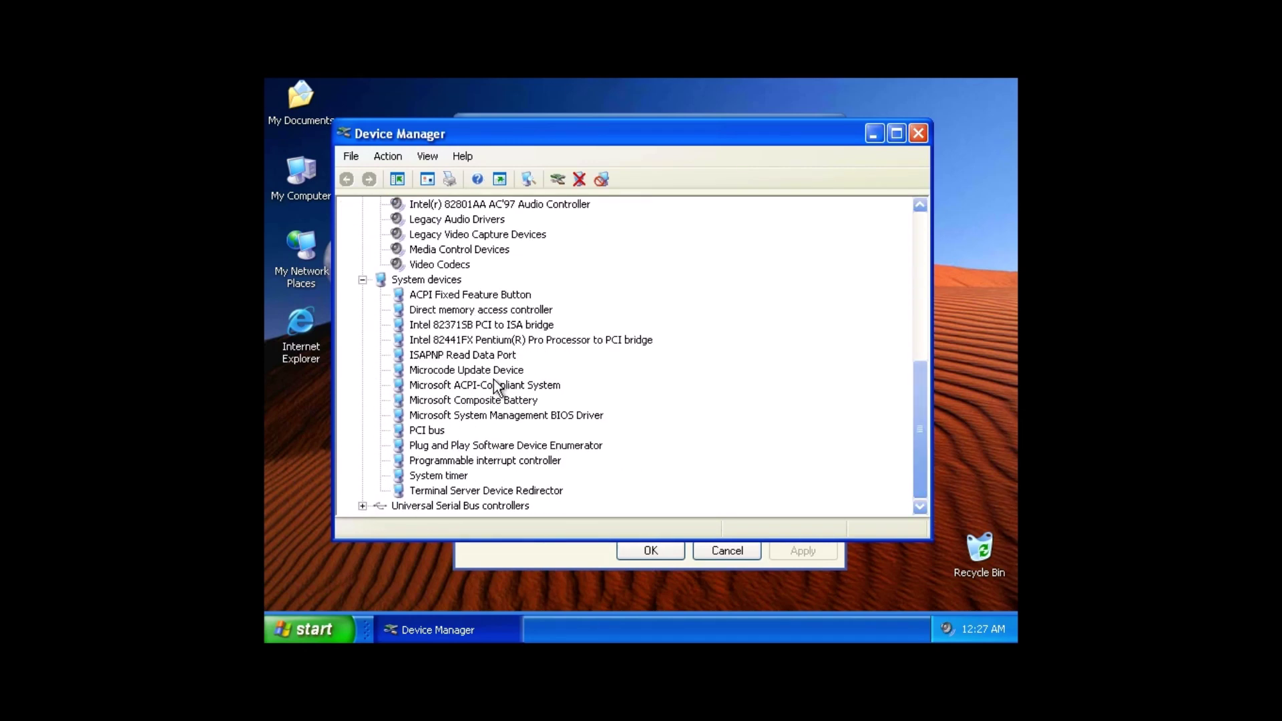
click(362, 506)
click(917, 136)
- Review the advanced performance options and the other System Properties pages, and close the dialog
click(780, 176)
click(771, 272)
click(589, 147)
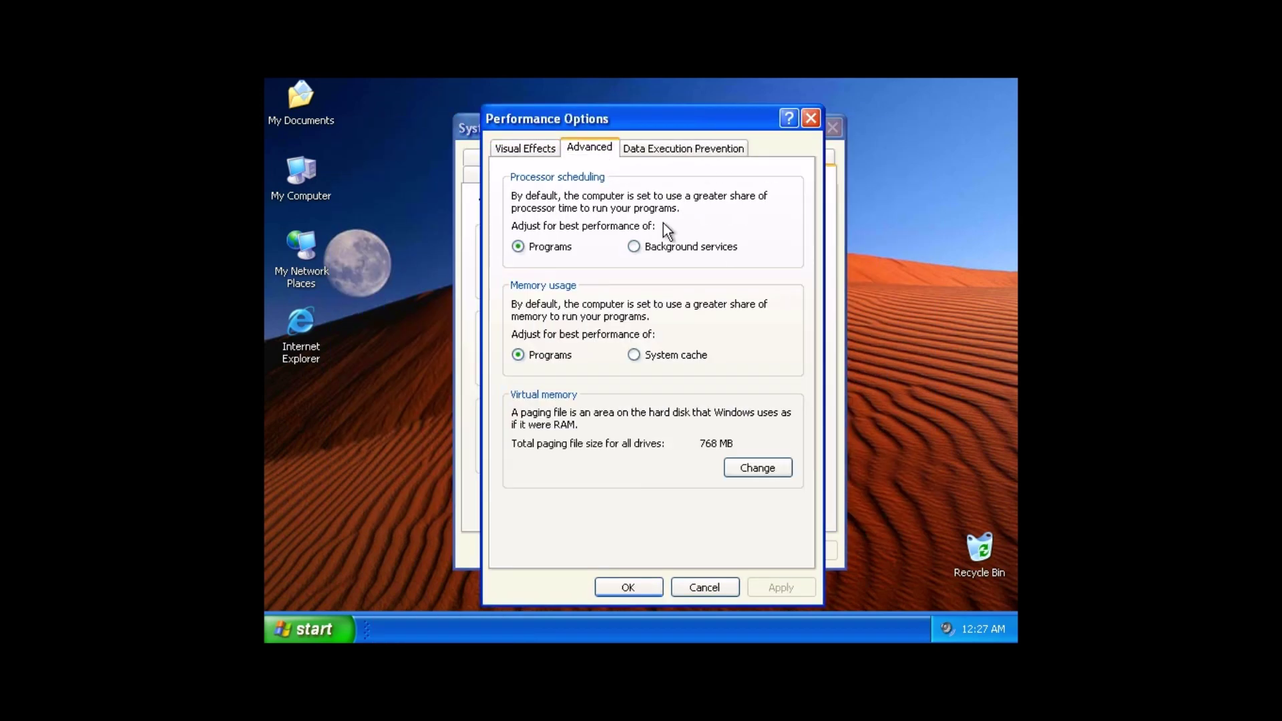
click(631, 587)
click(644, 157)
click(504, 158)
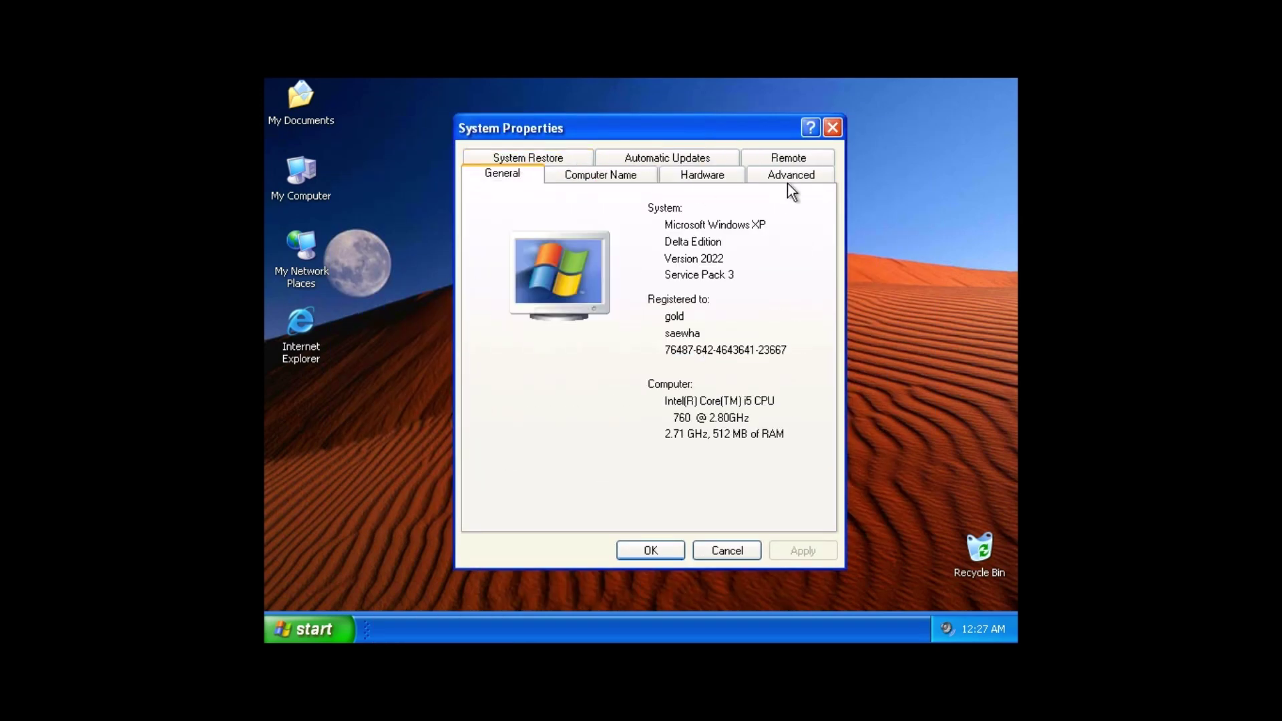
click(651, 552)
- Apply My Current Theme in the desktop's display properties and close the dialog
right_click(489, 214)
click(529, 323)
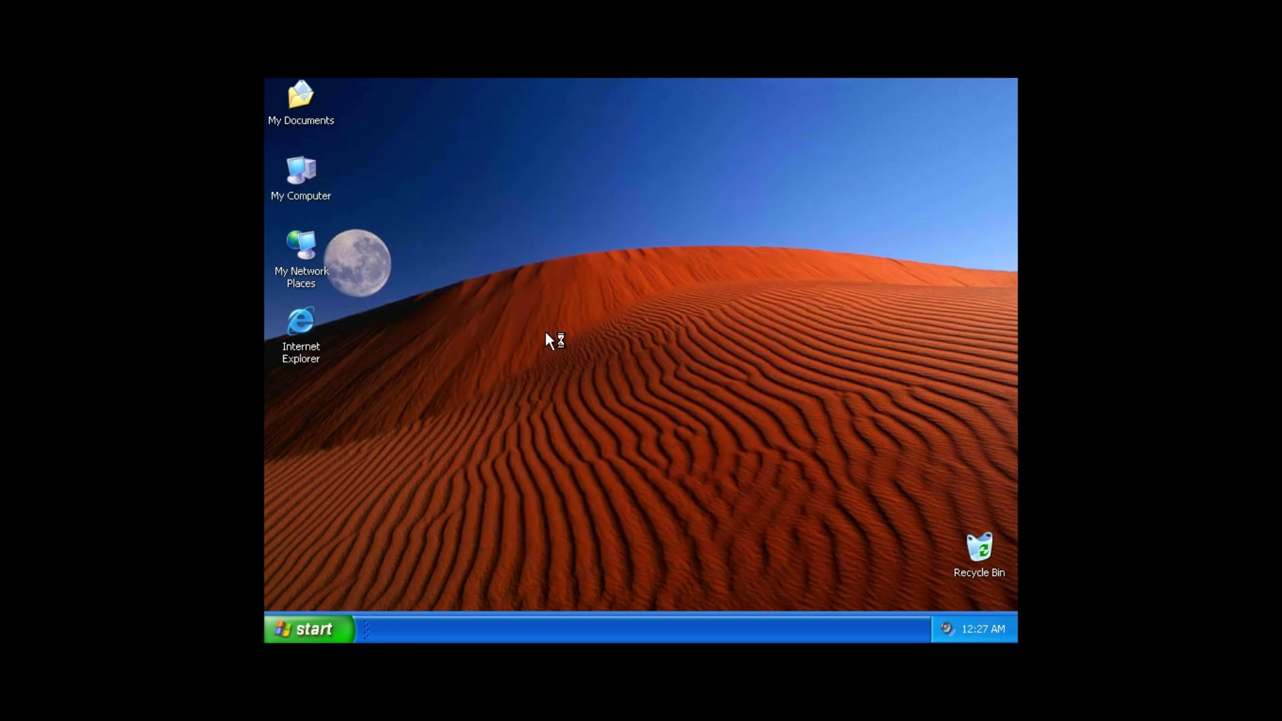
click(495, 261)
click(398, 279)
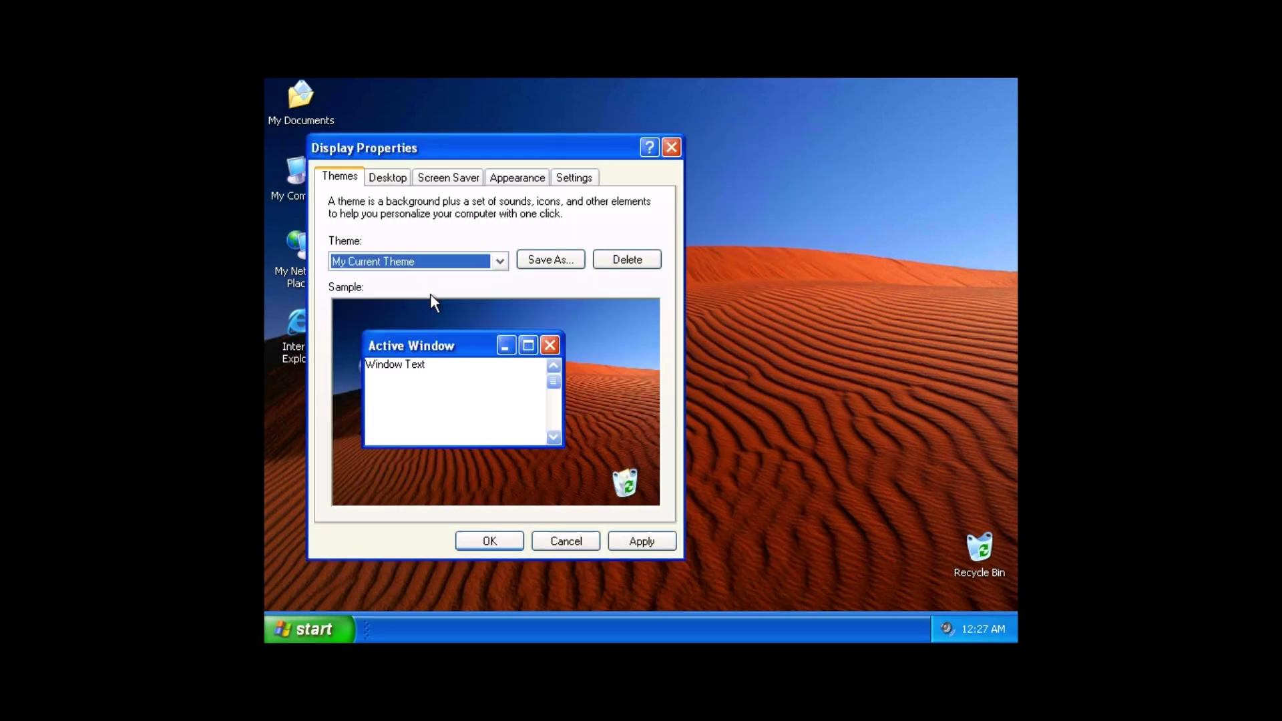
click(647, 543)
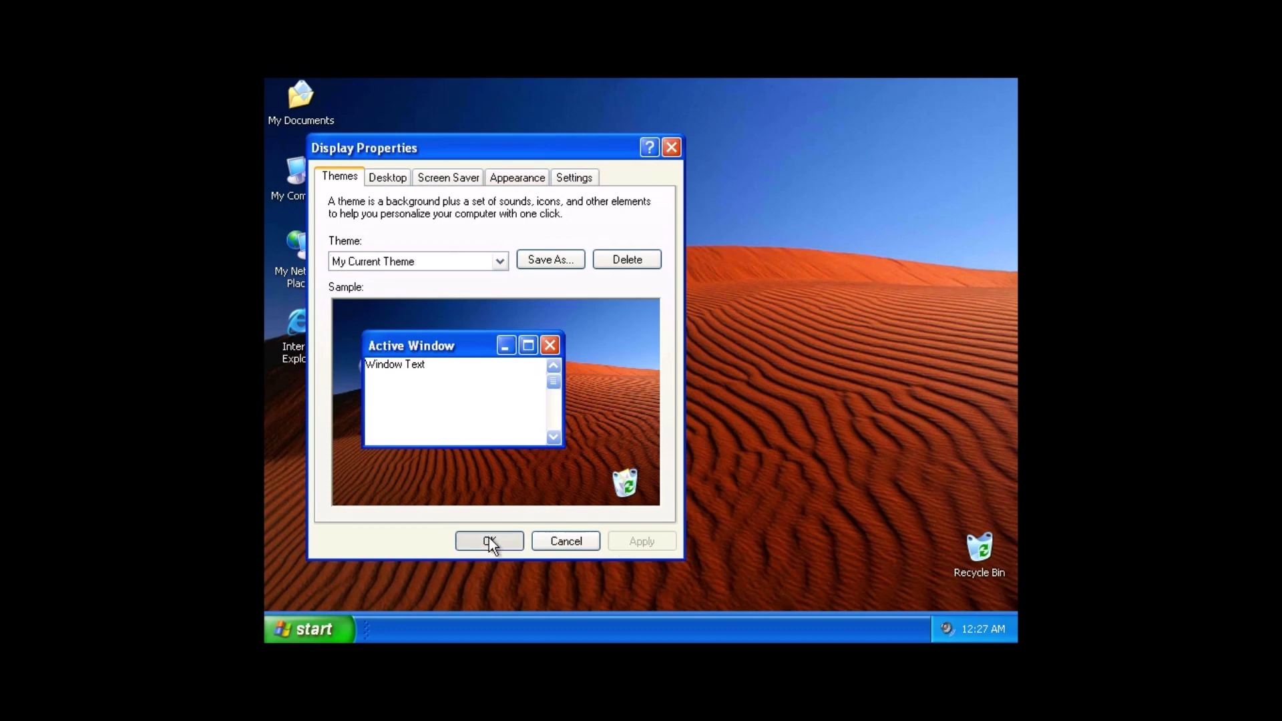
click(488, 539)
- Reopen the display properties and select the Whistler theme
right_click(495, 248)
click(563, 363)
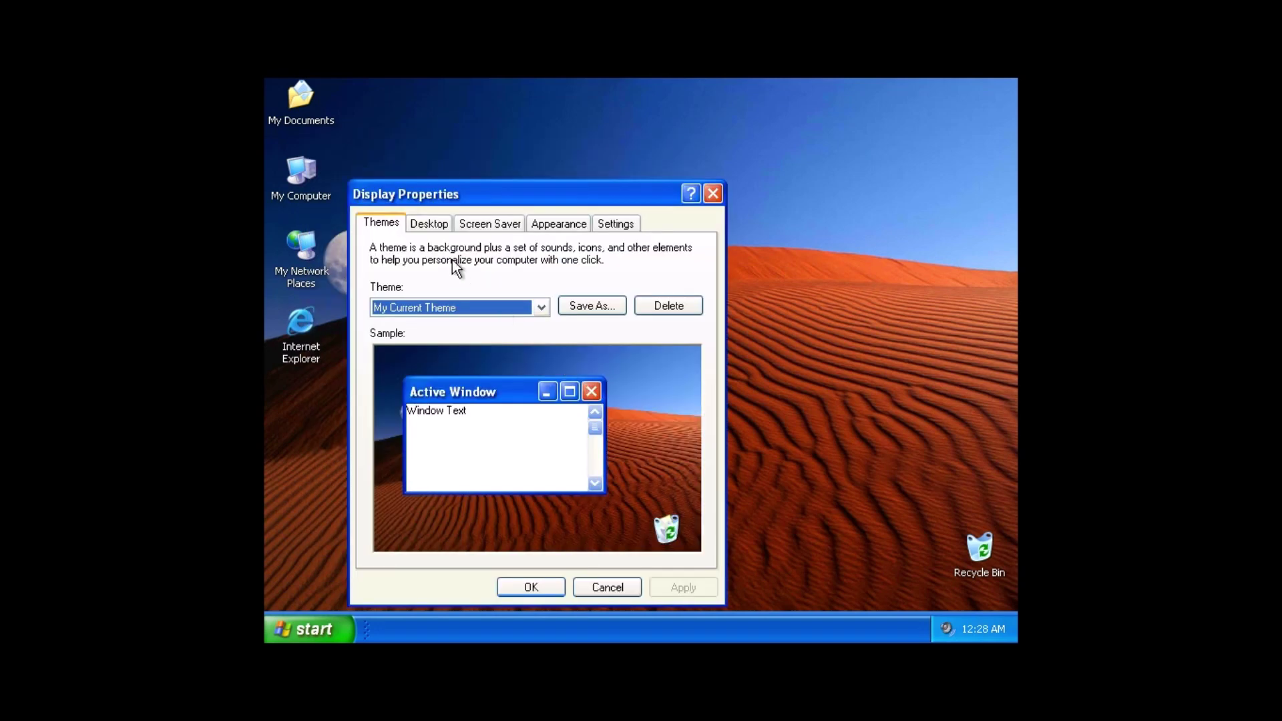
click(541, 307)
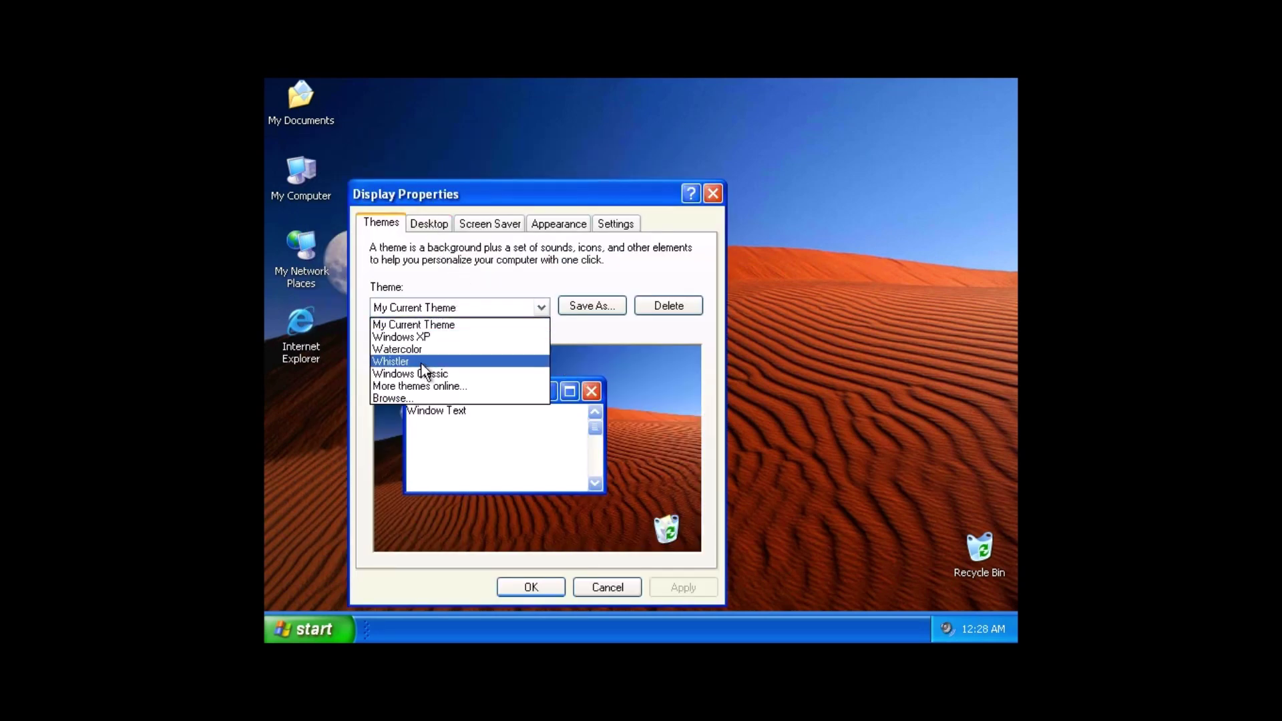
click(427, 348)
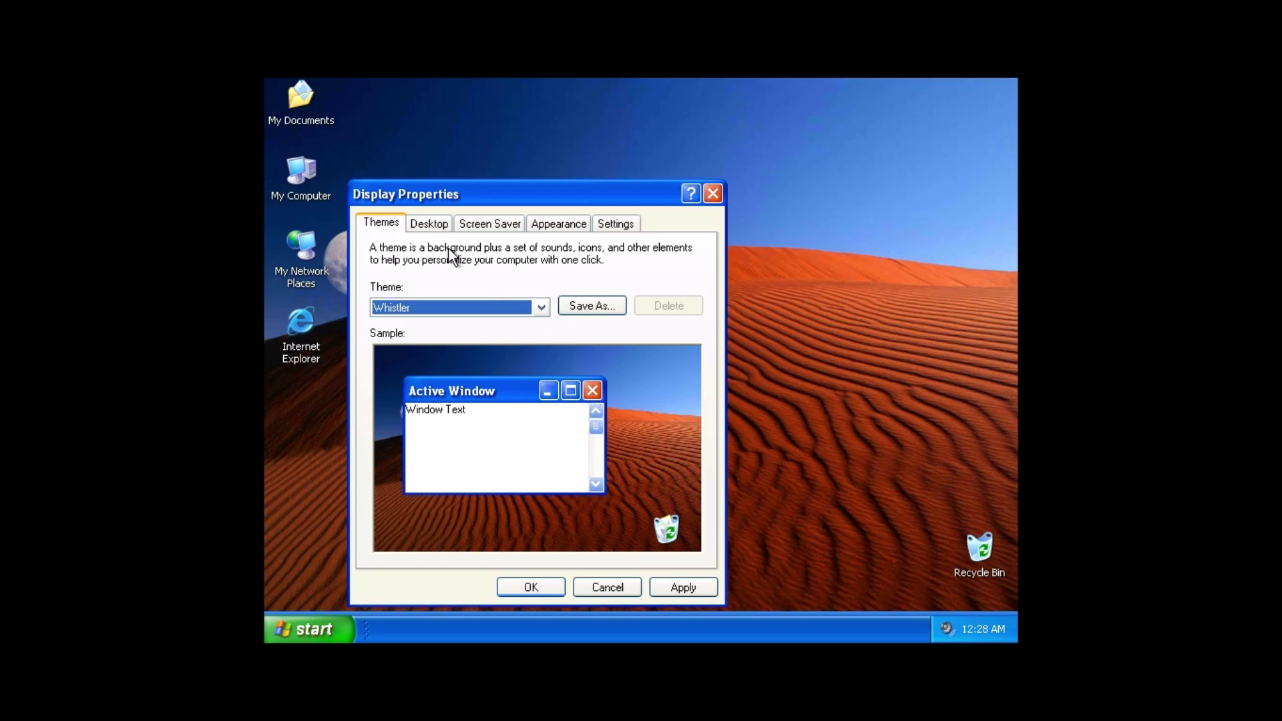
- Choose the Ascent desktop background and apply it together with the selected theme
click(421, 227)
drag(619, 491, 616, 437)
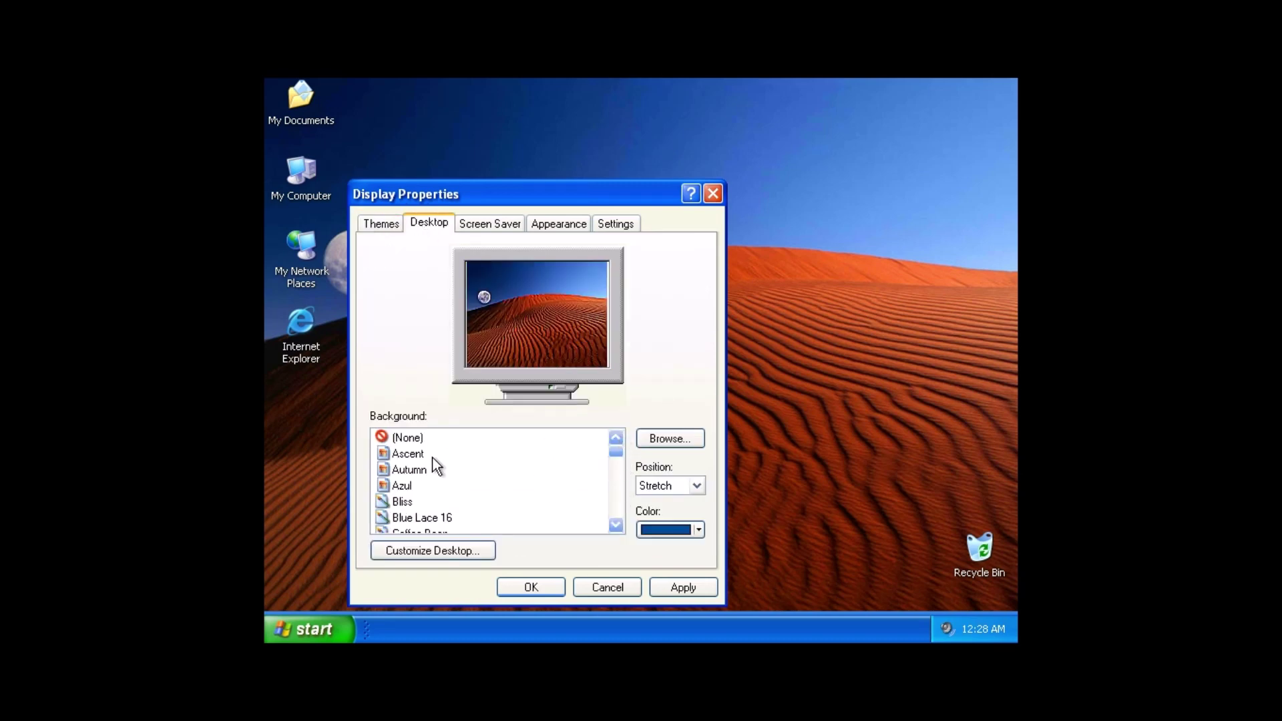
click(411, 452)
click(688, 591)
click(543, 589)
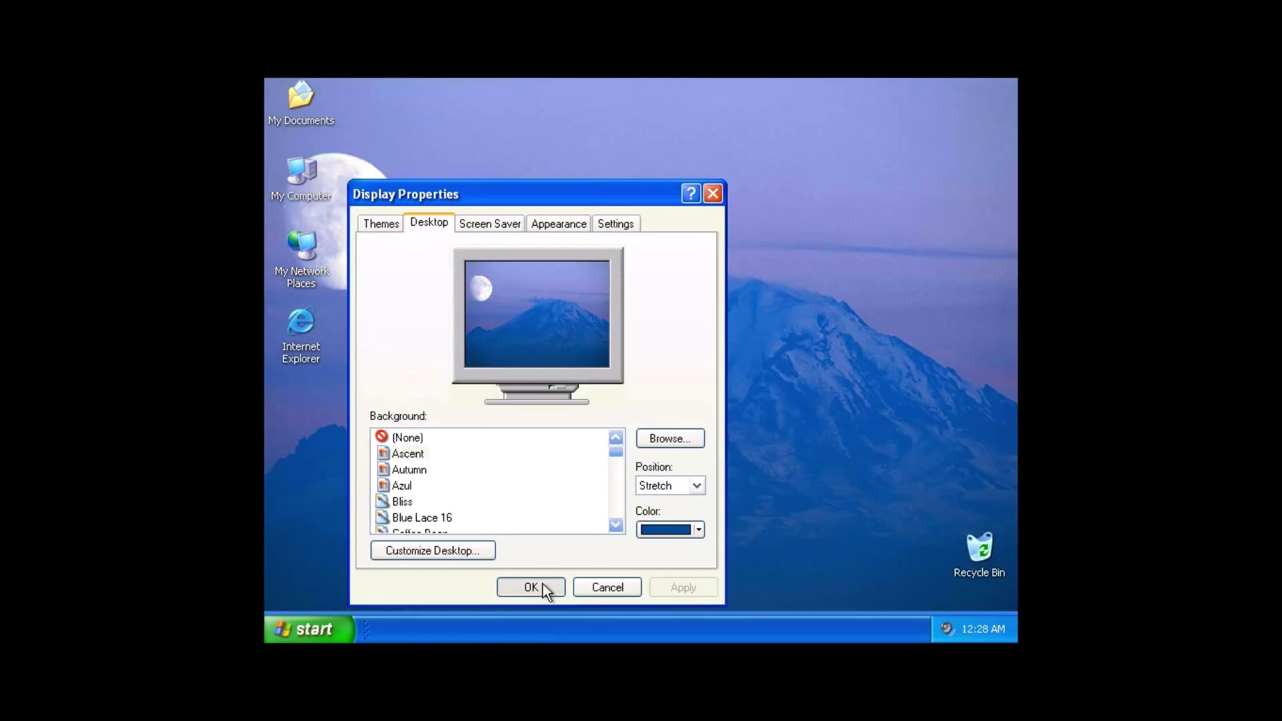
- Arrange the desktop icons into a single column that includes the Recycle Bin
right_click(562, 218)
mouse_move(631, 227)
click(707, 225)
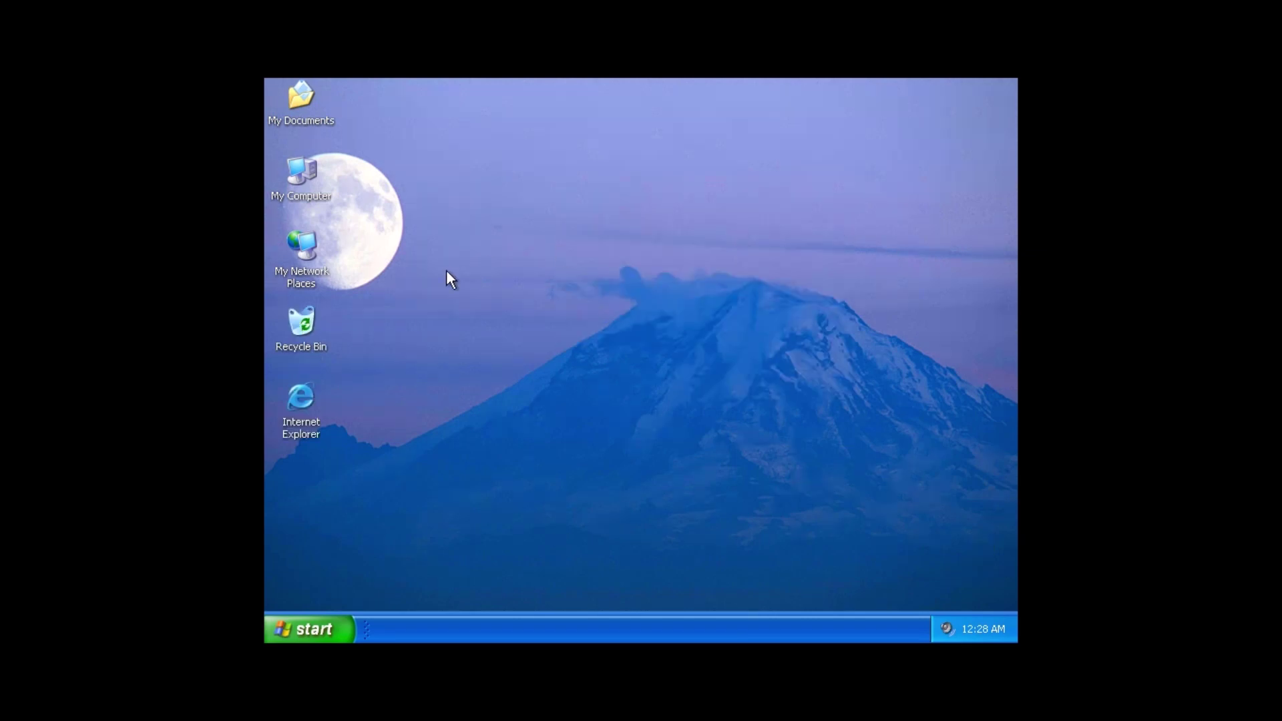
- Change the desktop background to Autumn and close the display properties
right_click(499, 230)
click(542, 340)
click(387, 176)
click(368, 423)
click(640, 541)
click(475, 539)
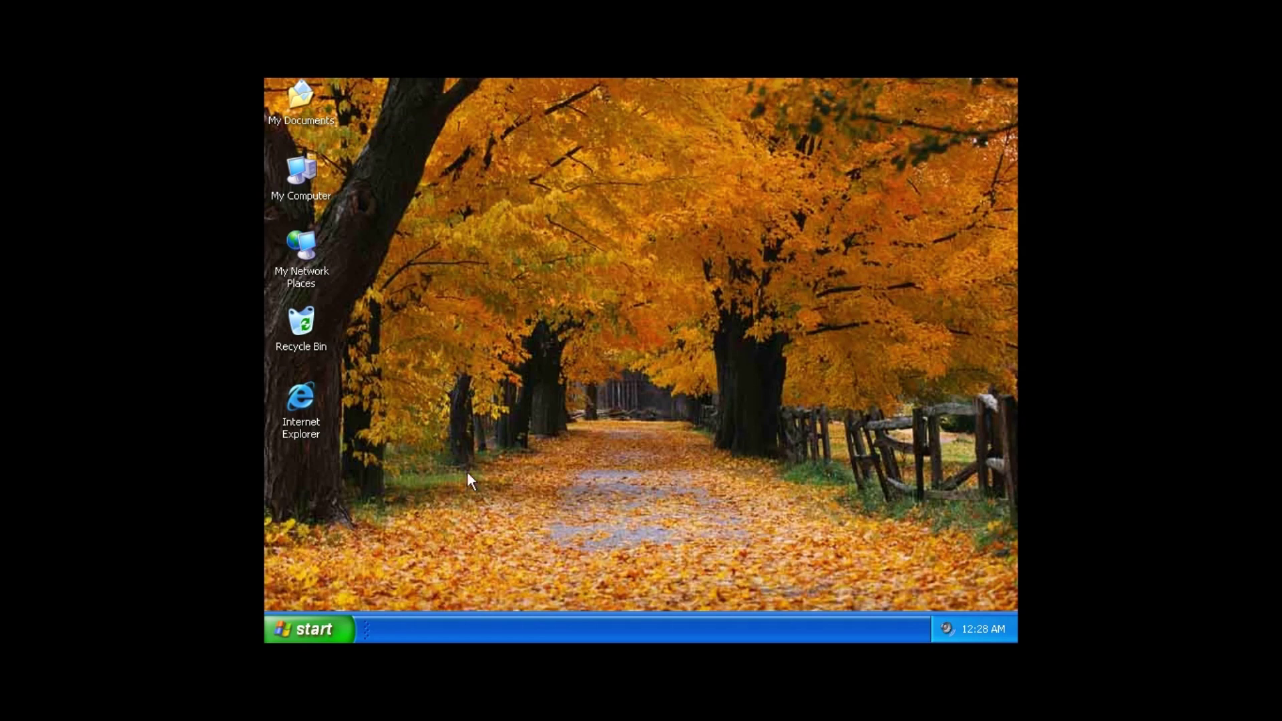
- Change the desktop background to Azul and close the display properties
right_click(519, 226)
click(579, 337)
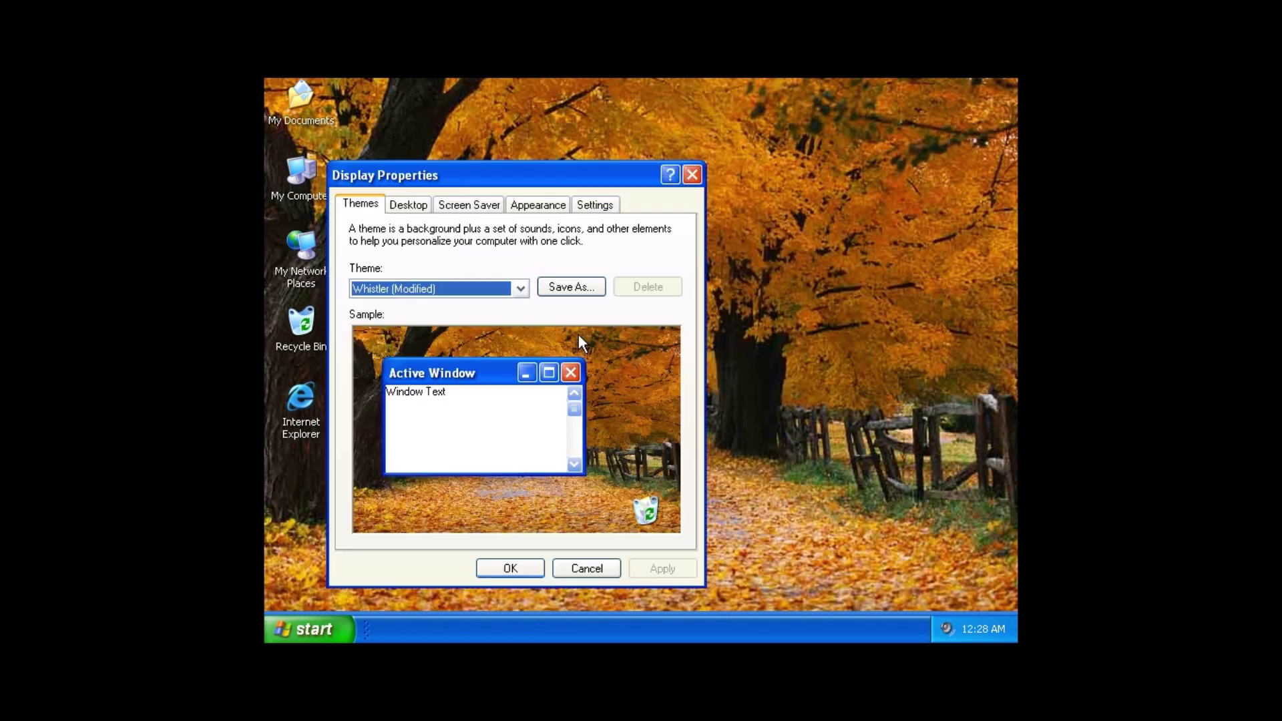
click(416, 207)
click(382, 466)
click(511, 568)
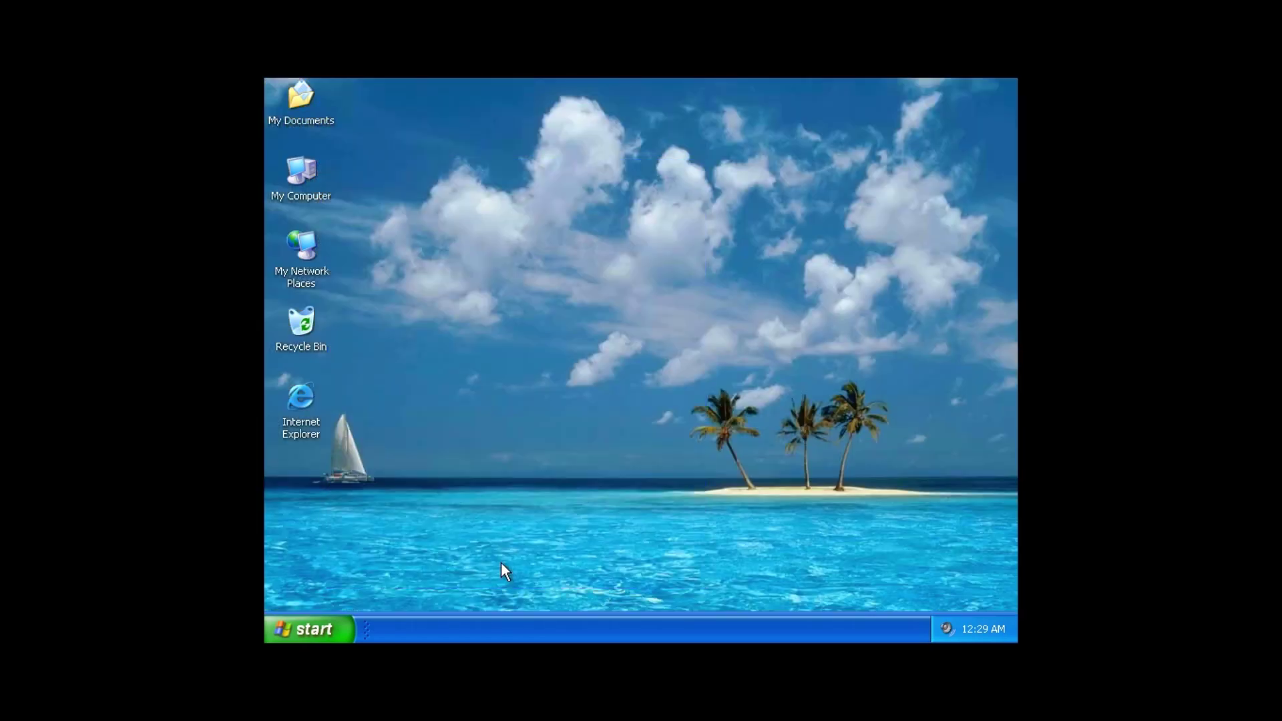
- Change the desktop background to Bliss and close the display properties
right_click(512, 314)
click(538, 431)
click(420, 223)
click(404, 502)
click(674, 589)
click(547, 587)
- Change the desktop background to Crystal and close the display properties
right_click(510, 249)
click(576, 359)
click(367, 150)
click(555, 453)
click(554, 452)
click(360, 380)
click(357, 395)
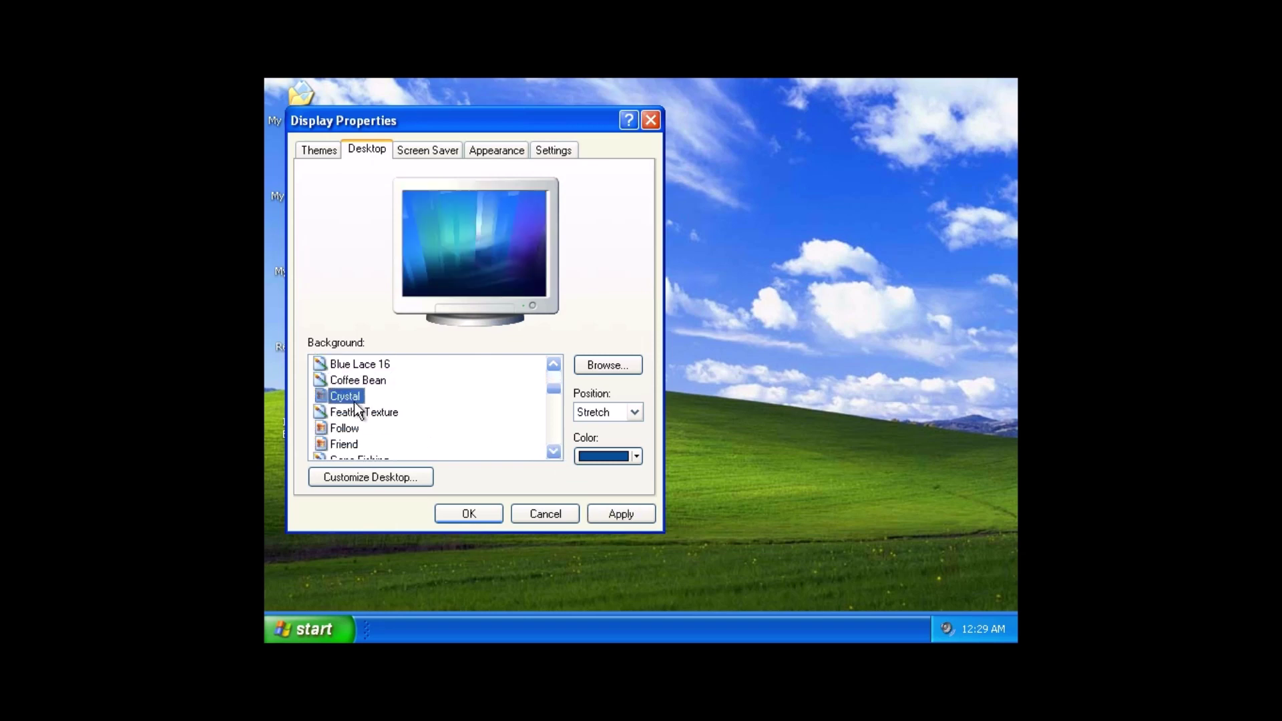
click(627, 516)
click(481, 514)
- Change the desktop background to Follow and close the display properties
right_click(532, 262)
mouse_move(585, 355)
click(572, 376)
click(388, 176)
click(574, 479)
double_click(574, 478)
click(385, 440)
click(367, 455)
click(642, 539)
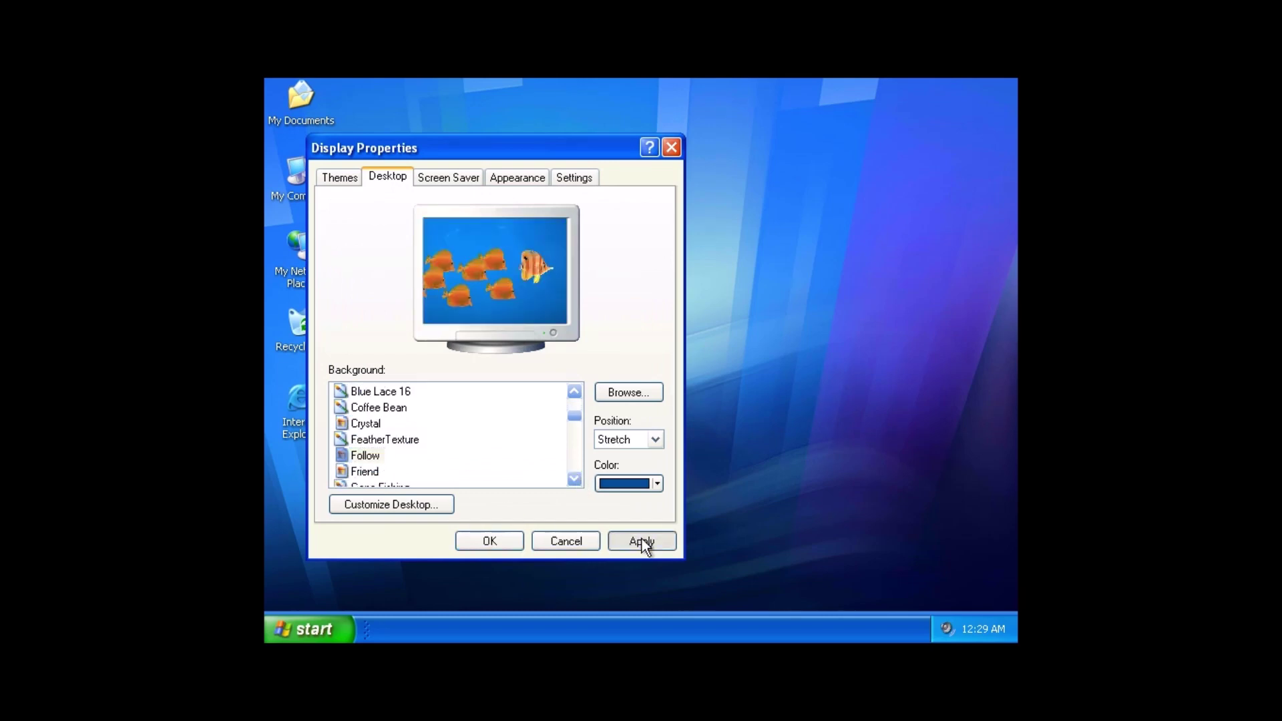
click(519, 543)
- Change the desktop background to Friend and close the display properties
right_click(545, 285)
click(599, 401)
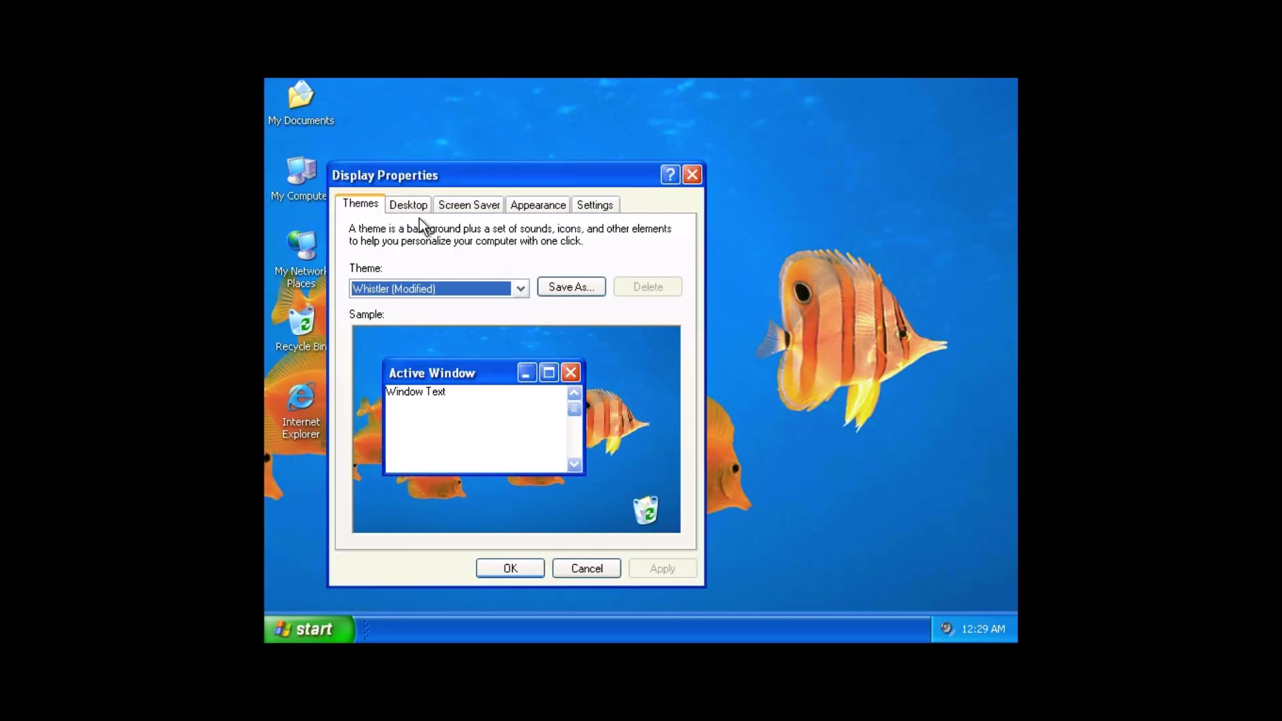
click(408, 203)
scroll(435, 468, down, 1)
click(386, 467)
click(638, 568)
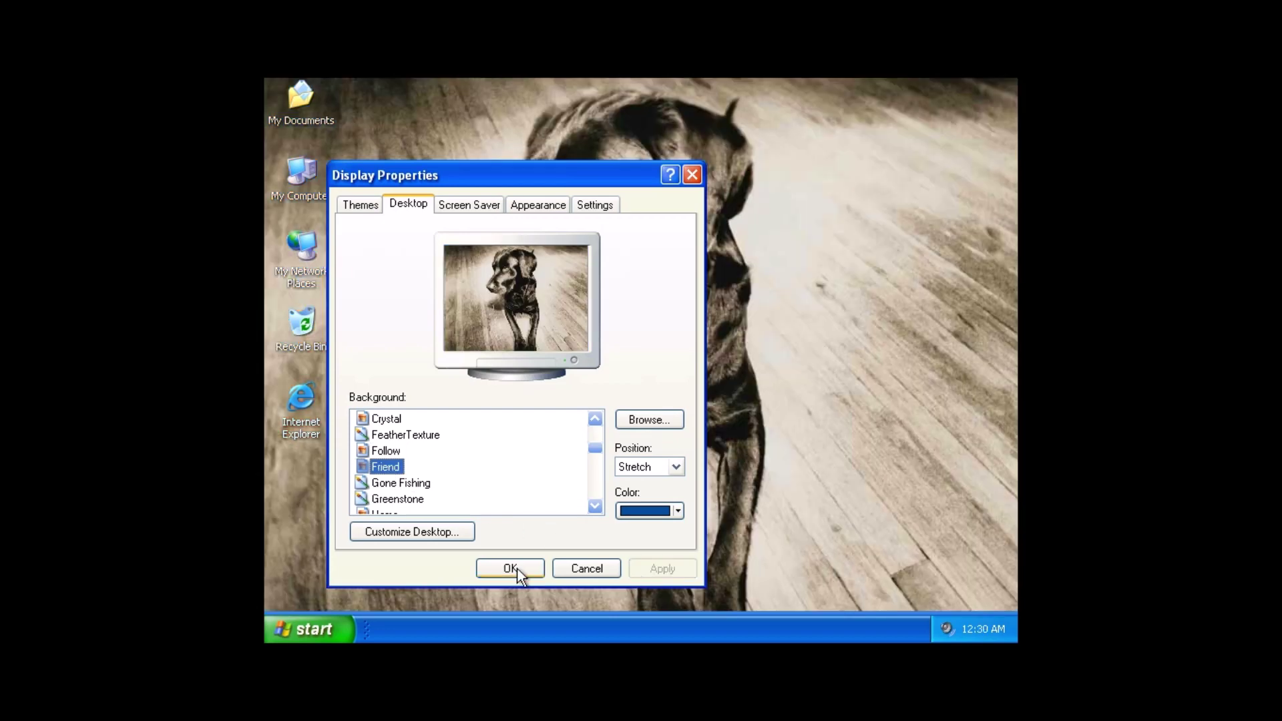
click(510, 568)
- Change the desktop background to Home and close the display properties
click(494, 499)
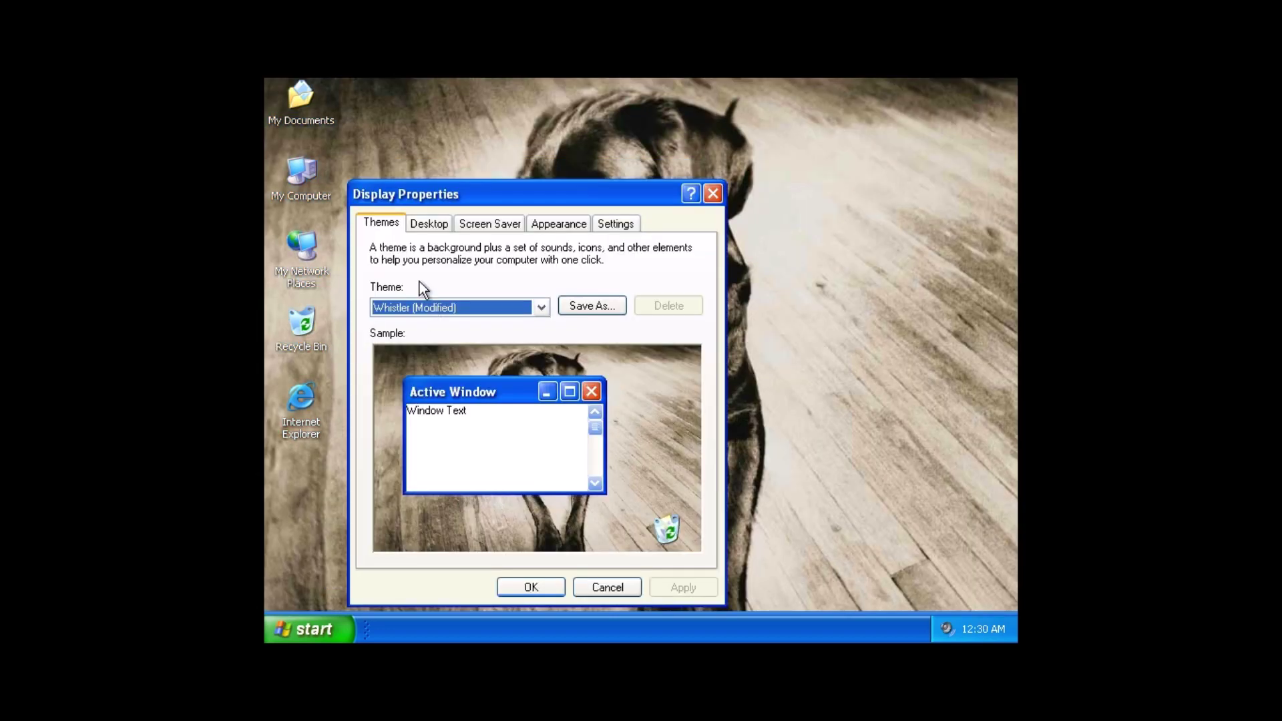
click(429, 222)
scroll(621, 525, down, 2)
click(420, 454)
click(418, 469)
click(405, 486)
click(682, 587)
click(539, 587)
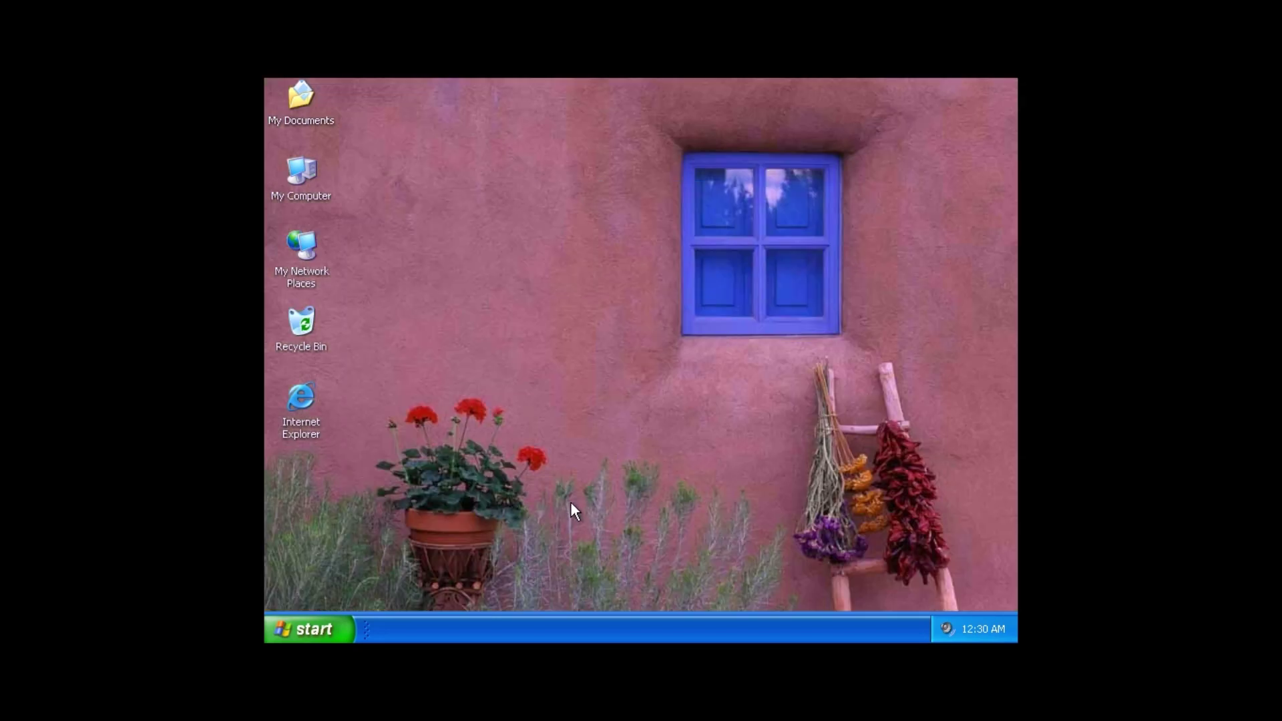
- Change the desktop background to Moon flower and close the display properties
right_click(479, 209)
click(527, 322)
click(366, 148)
click(554, 452)
click(553, 452)
click(359, 381)
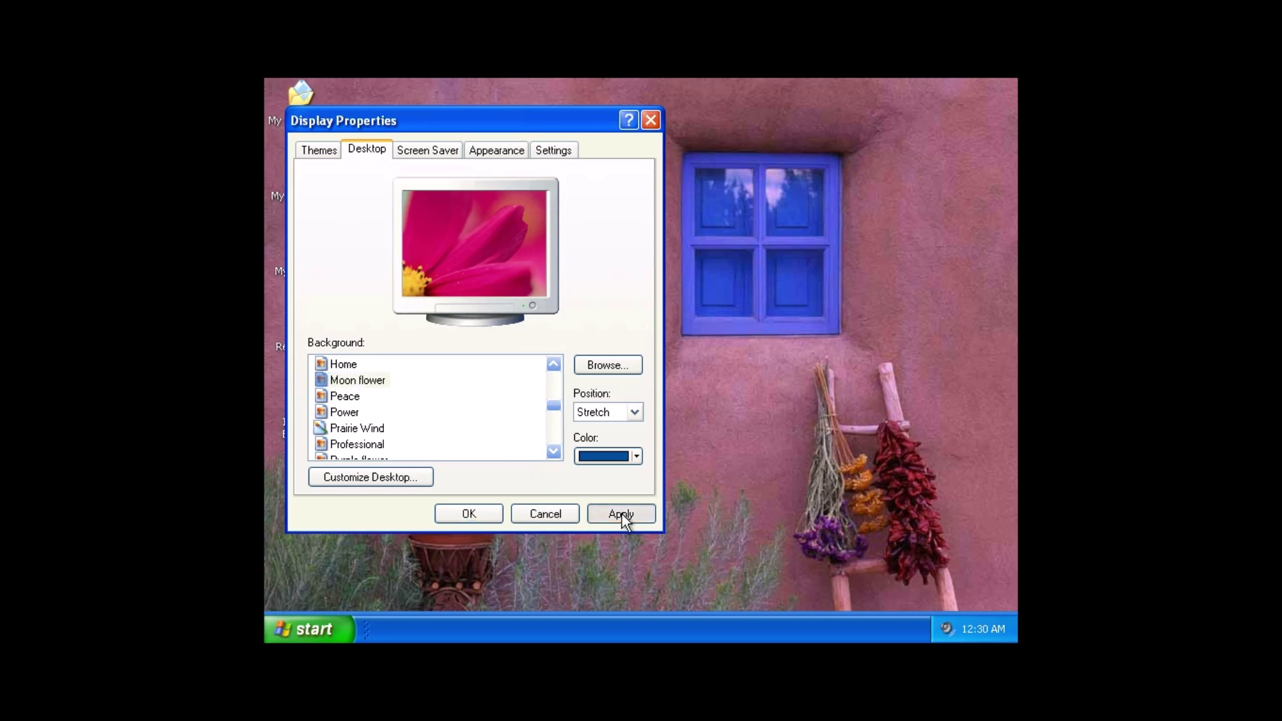
click(622, 515)
click(495, 513)
- Change the desktop background to Peace and close the display properties
right_click(516, 234)
click(571, 352)
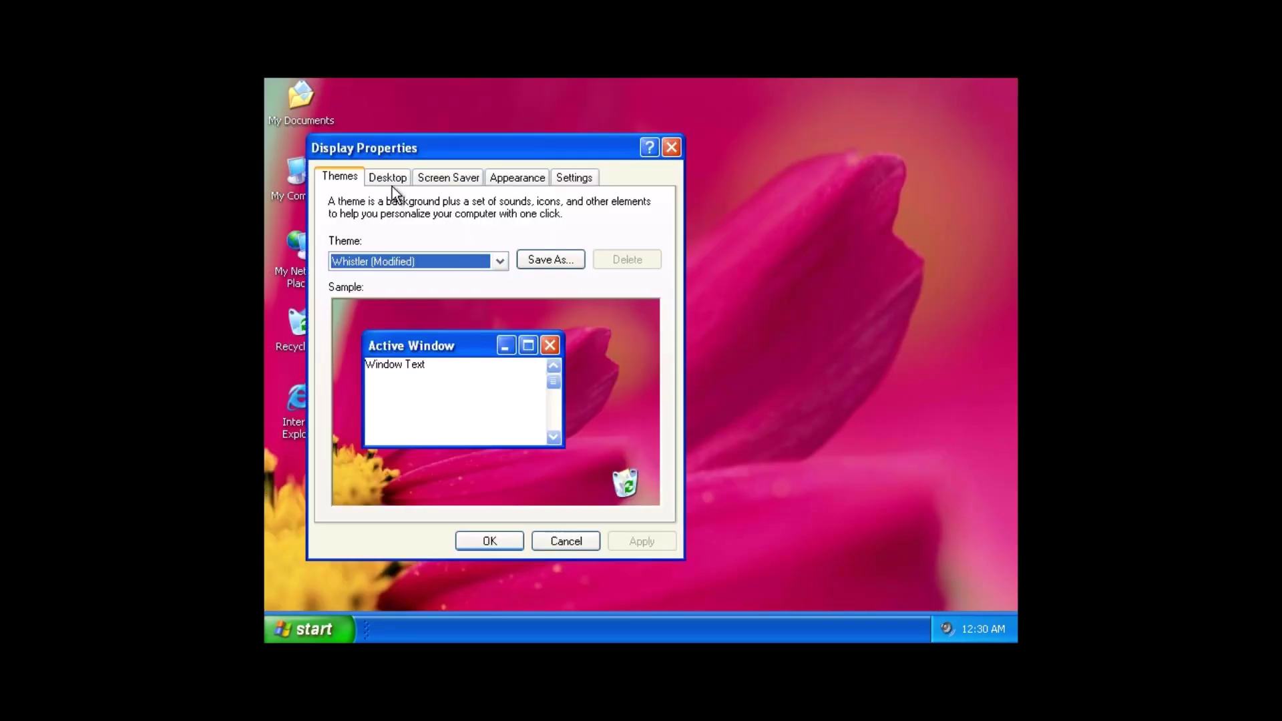
click(387, 177)
click(574, 479)
click(365, 408)
click(642, 541)
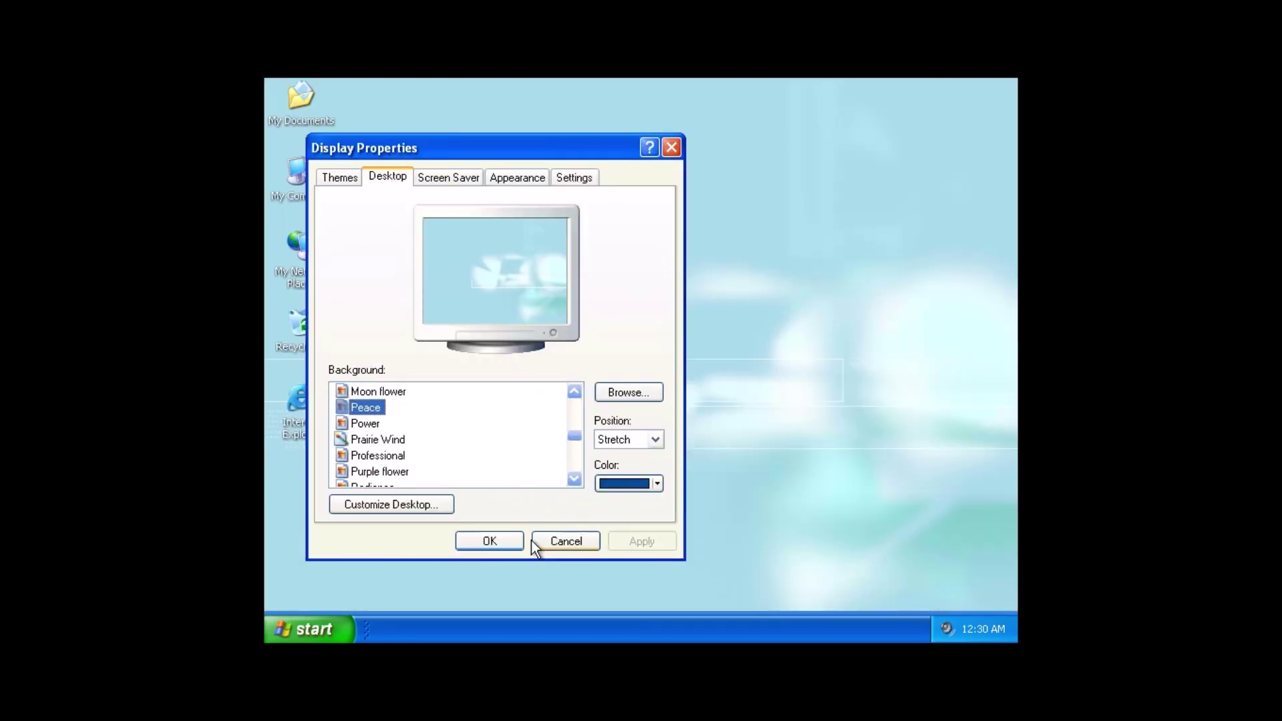
click(567, 540)
- Change the desktop background to Purple flower and close the display properties
right_click(492, 224)
click(527, 338)
click(408, 203)
click(595, 507)
click(383, 436)
click(388, 452)
click(401, 468)
click(409, 482)
click(649, 571)
click(508, 566)
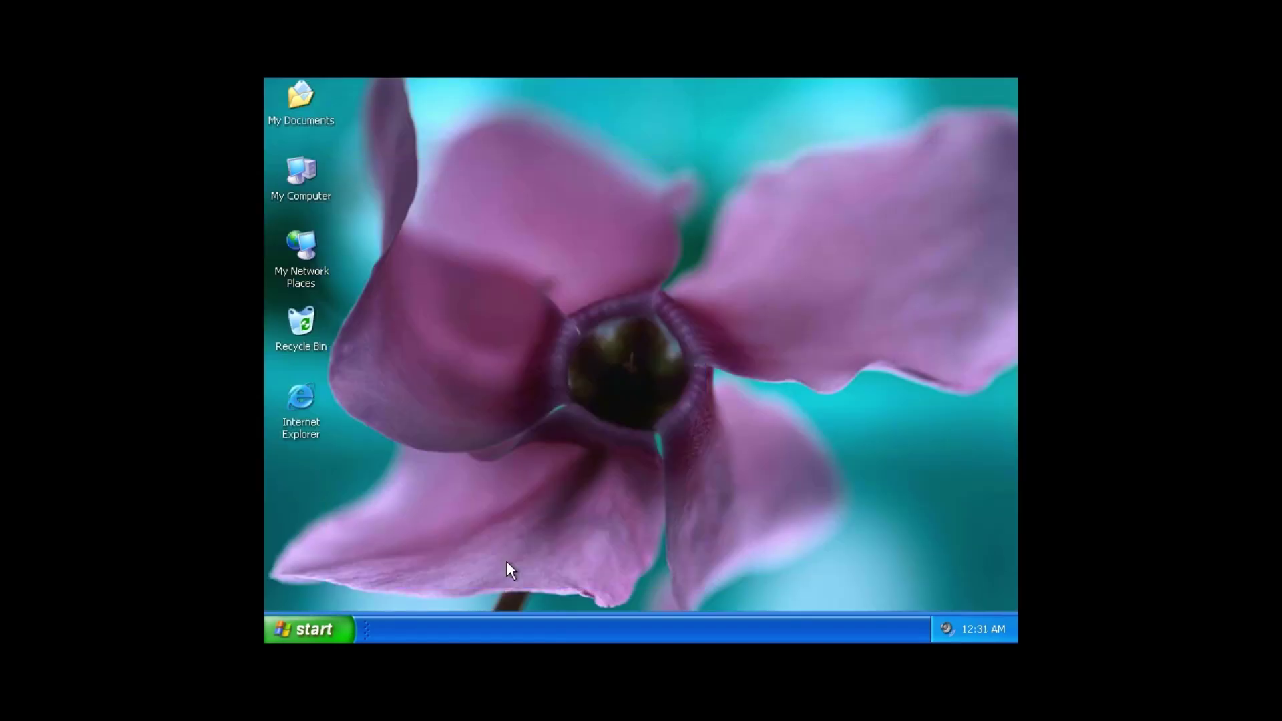
- Change the desktop background to Radiance and close the display properties
right_click(673, 199)
click(724, 312)
click(429, 222)
click(615, 525)
click(615, 525)
click(616, 525)
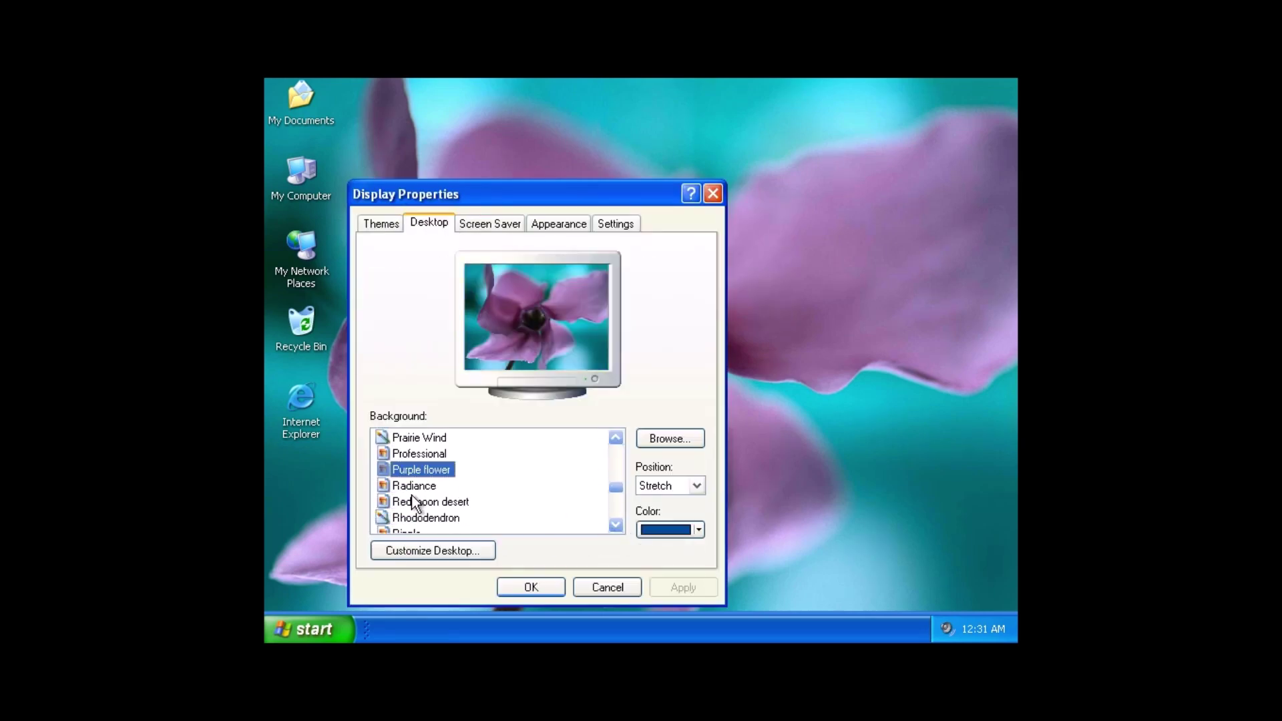
click(414, 488)
click(669, 586)
click(531, 587)
- Change the desktop background to Red moon desert and close the display properties
right_click(544, 312)
click(597, 425)
click(367, 150)
click(554, 452)
click(553, 452)
click(554, 452)
click(553, 452)
click(553, 452)
click(374, 381)
click(621, 513)
click(468, 514)
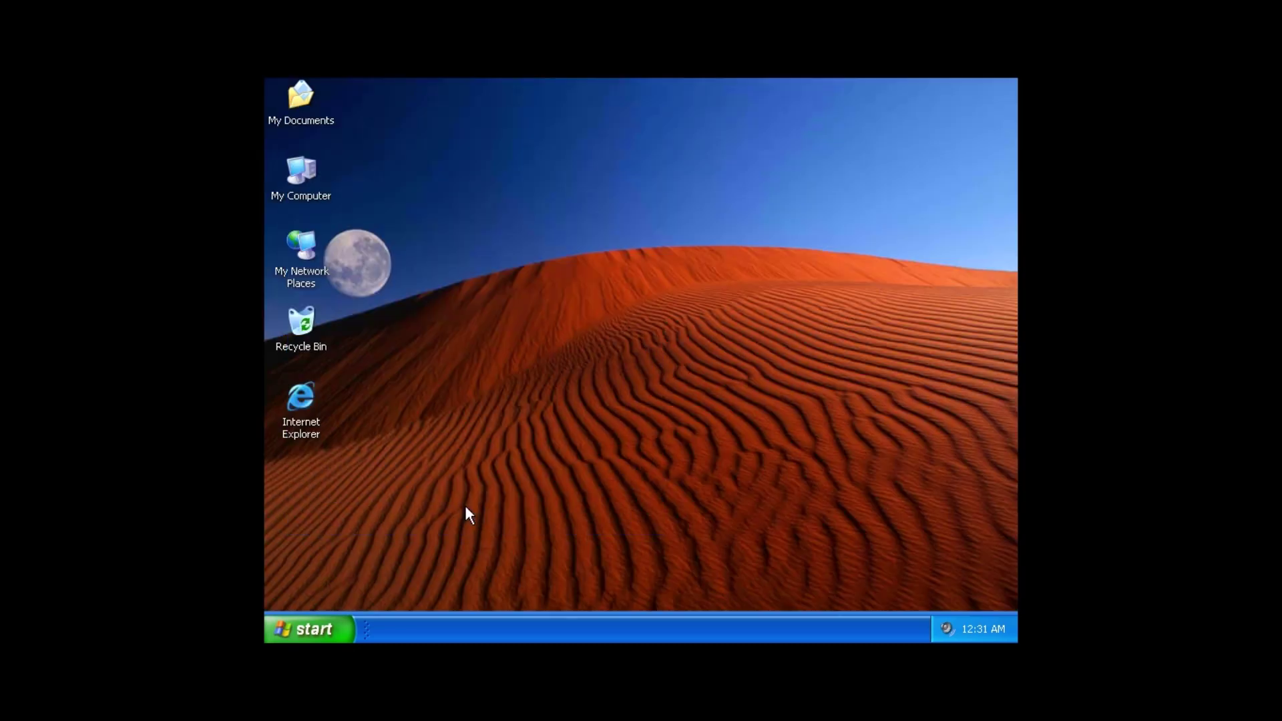
- Enable Show Quick Launch in the taskbar properties and confirm the change
right_click(455, 627)
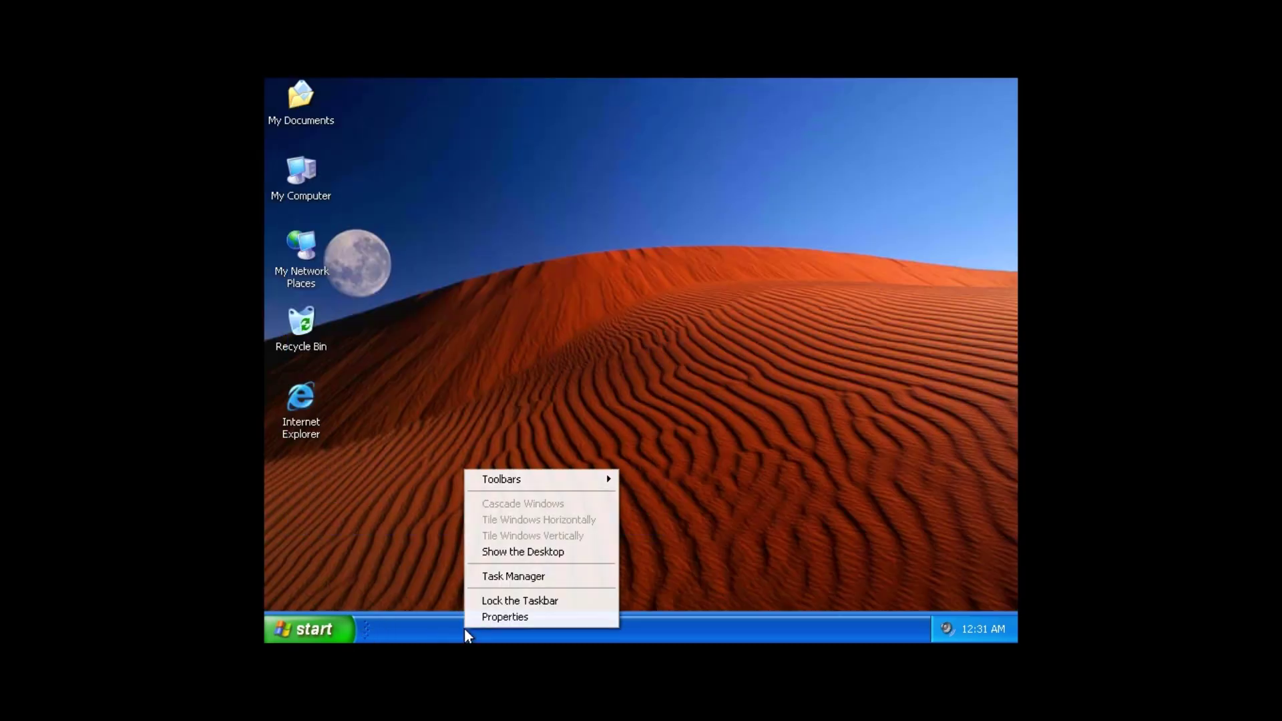
click(484, 617)
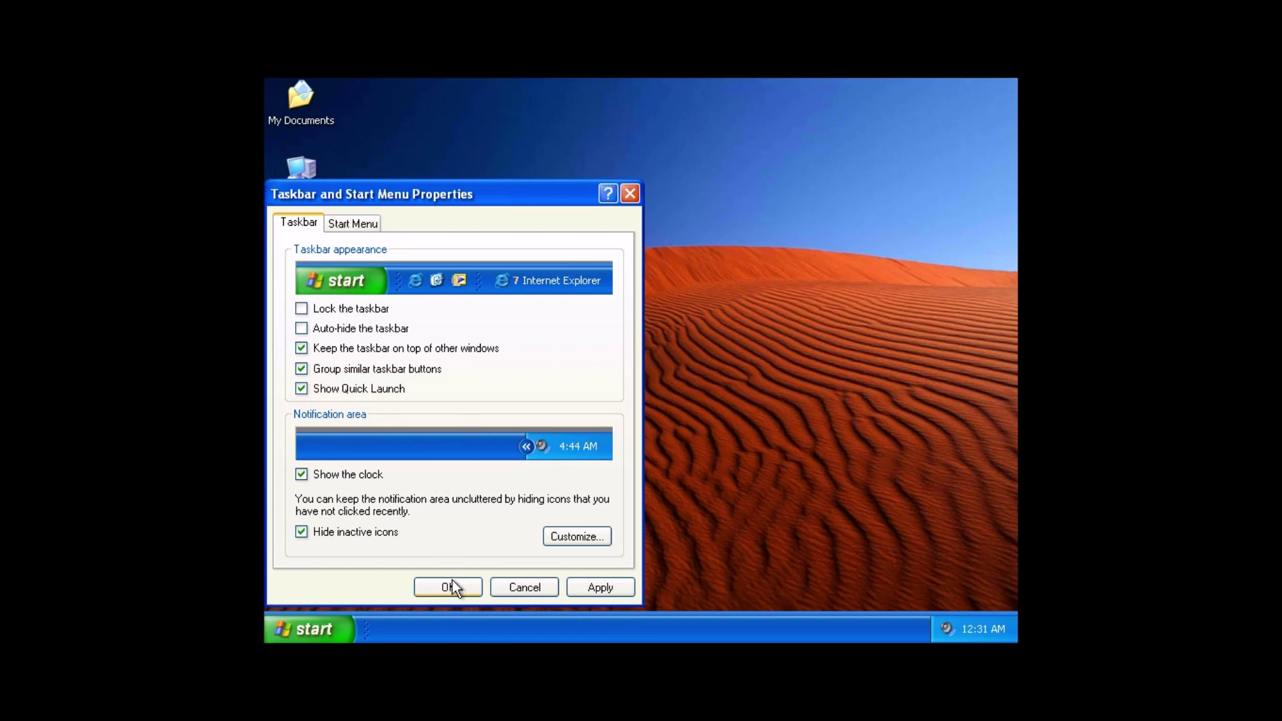
click(451, 582)
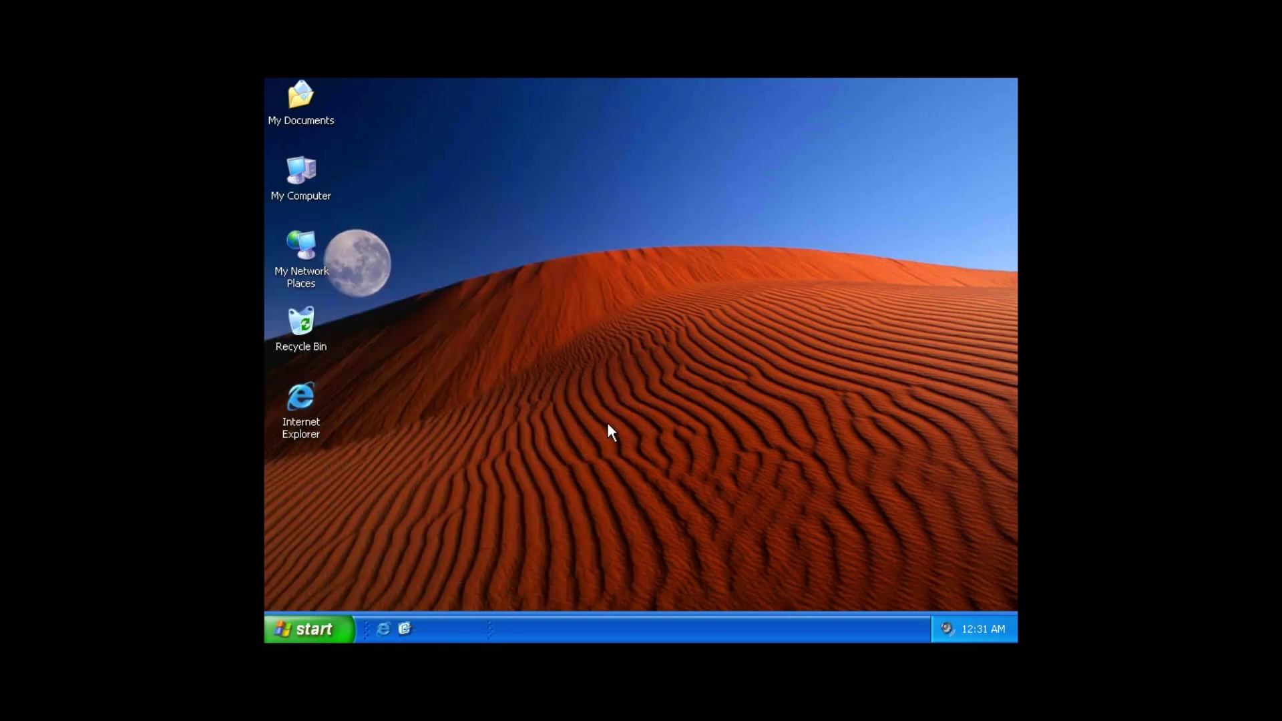
- Change the desktop background to Ripple and close the display properties
right_click(516, 187)
click(575, 301)
click(387, 176)
click(575, 479)
click(404, 426)
click(368, 441)
click(642, 540)
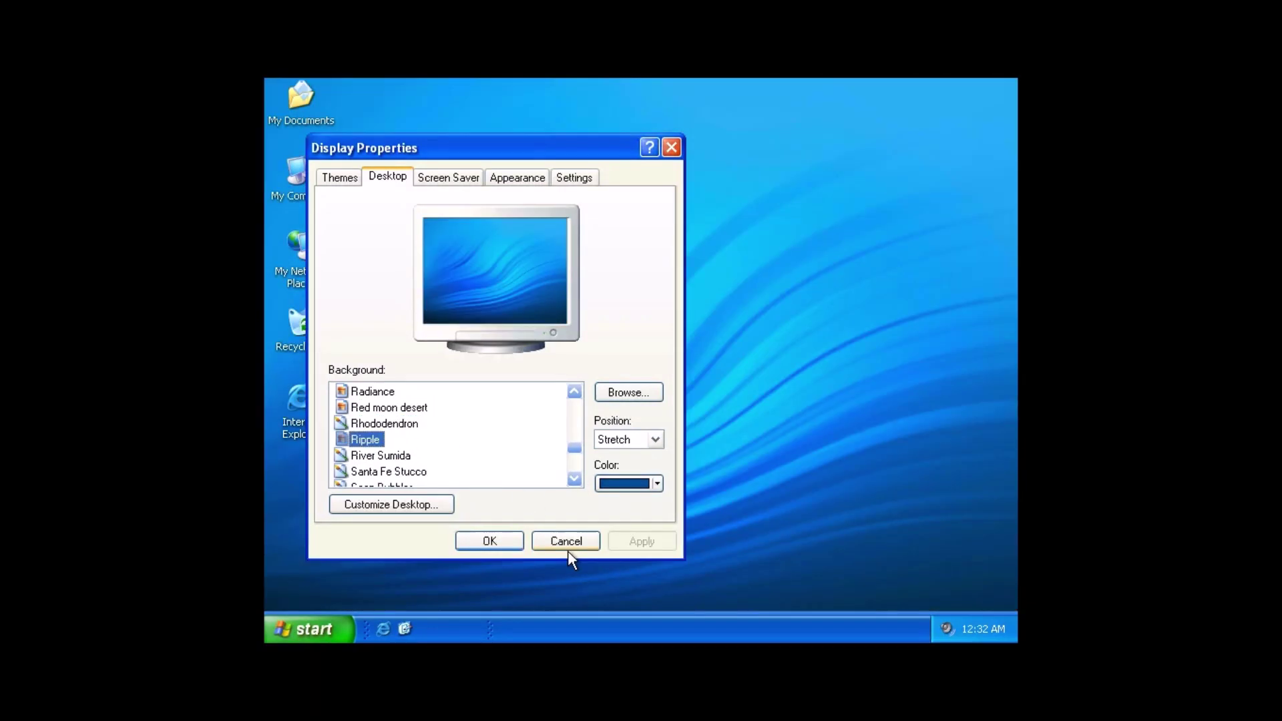
click(510, 537)
- Change the desktop background to Stonehenge and close the display properties
right_click(561, 291)
click(605, 407)
click(411, 203)
scroll(595, 494, down, 5)
click(403, 435)
click(409, 451)
click(404, 466)
click(401, 483)
click(661, 569)
click(530, 568)
- Change the desktop background to Tulips and close the display properties
right_click(552, 229)
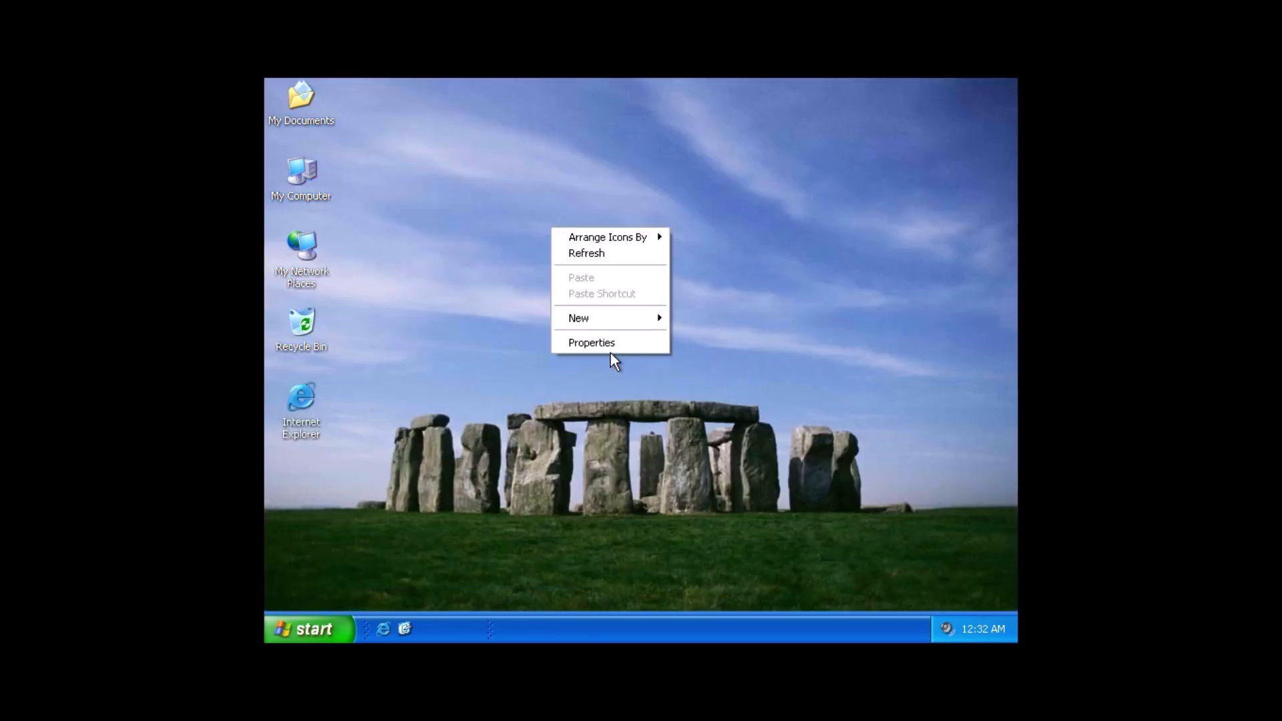
click(592, 343)
click(430, 222)
scroll(491, 481, down, 5)
click(406, 437)
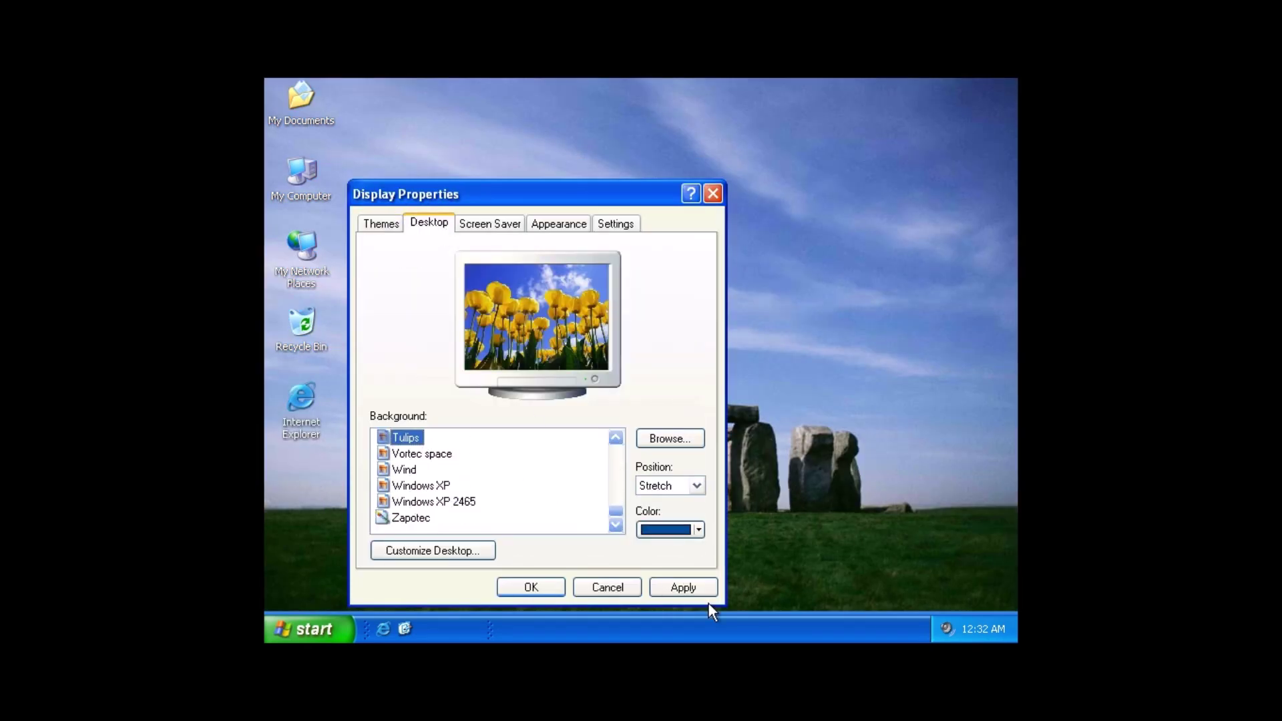
click(697, 590)
click(537, 585)
- Change the desktop background to Vortec space and close the display properties
right_click(606, 233)
click(649, 346)
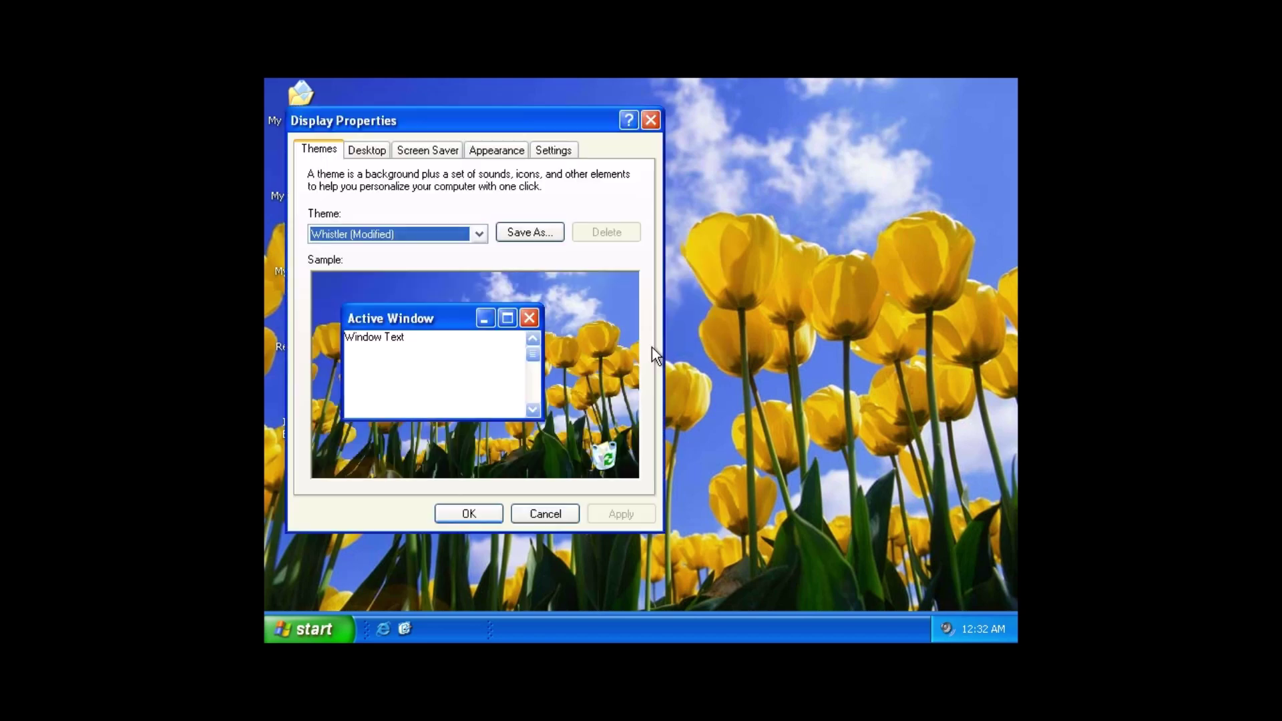
click(366, 149)
scroll(374, 415, down, 1)
click(360, 412)
click(620, 515)
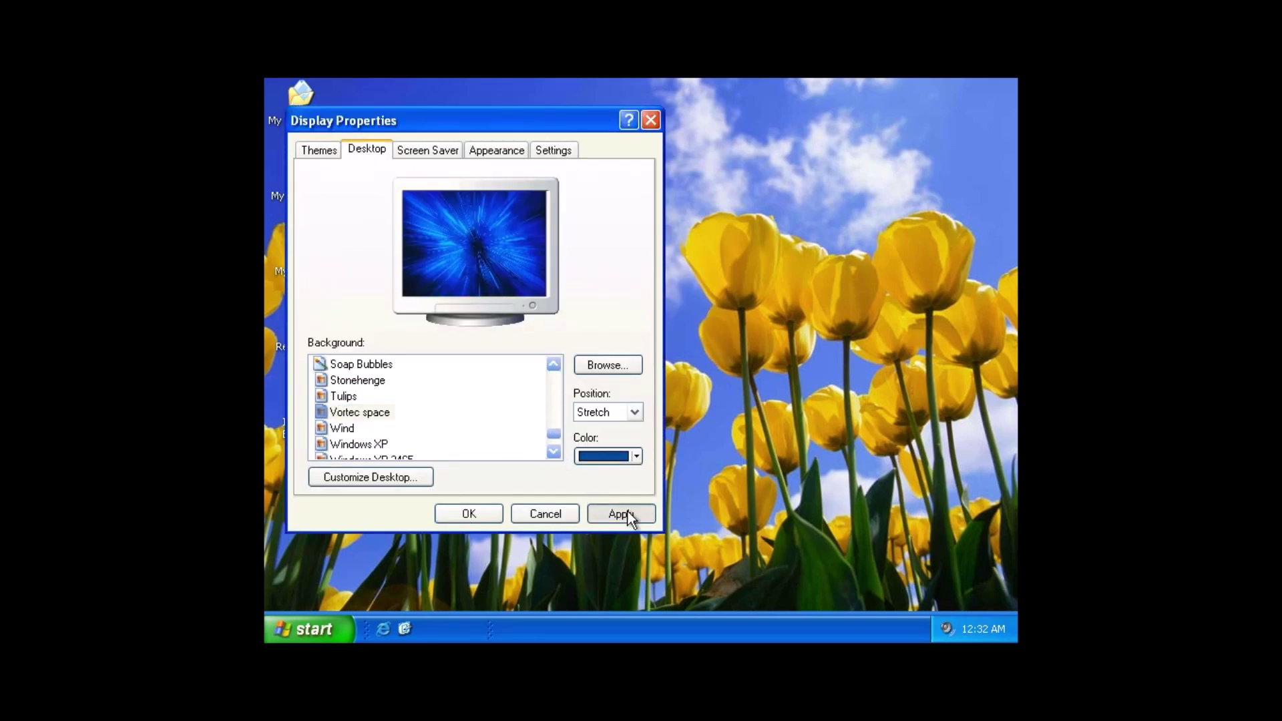
click(469, 513)
- Change the desktop background to Wind and close the display properties
right_click(533, 228)
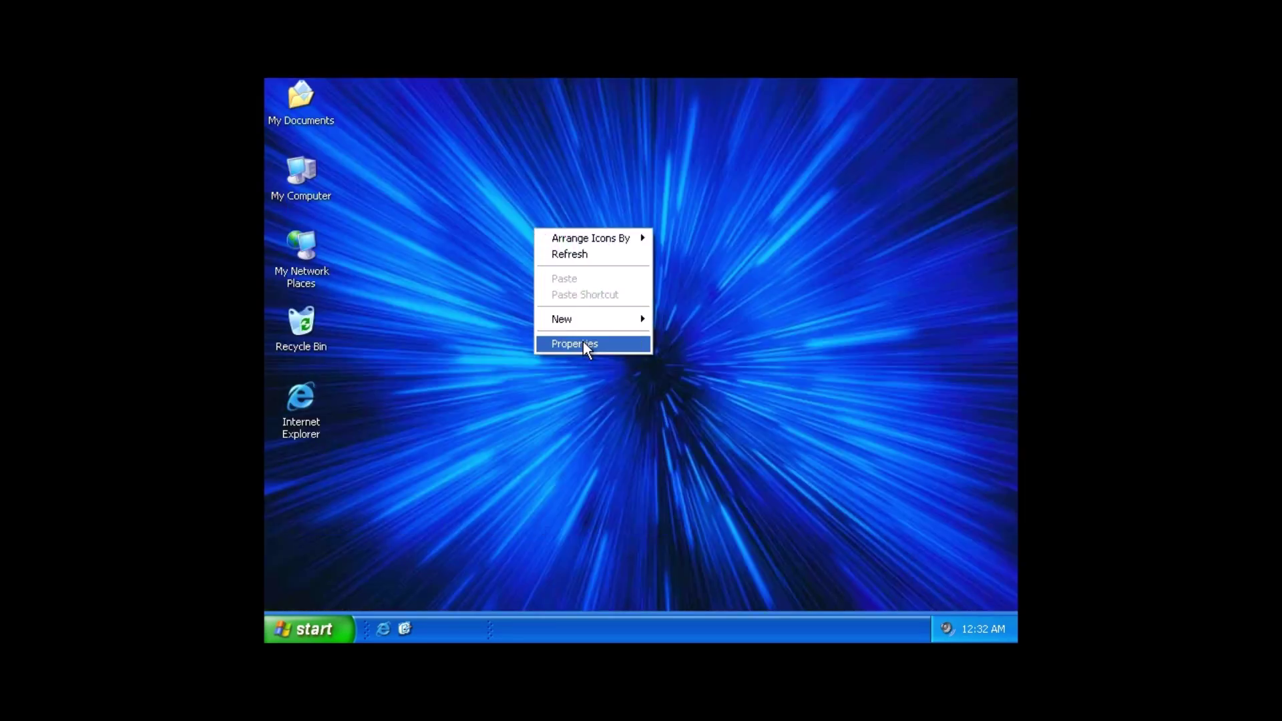
click(584, 342)
click(387, 177)
scroll(576, 482, down, 1)
click(363, 439)
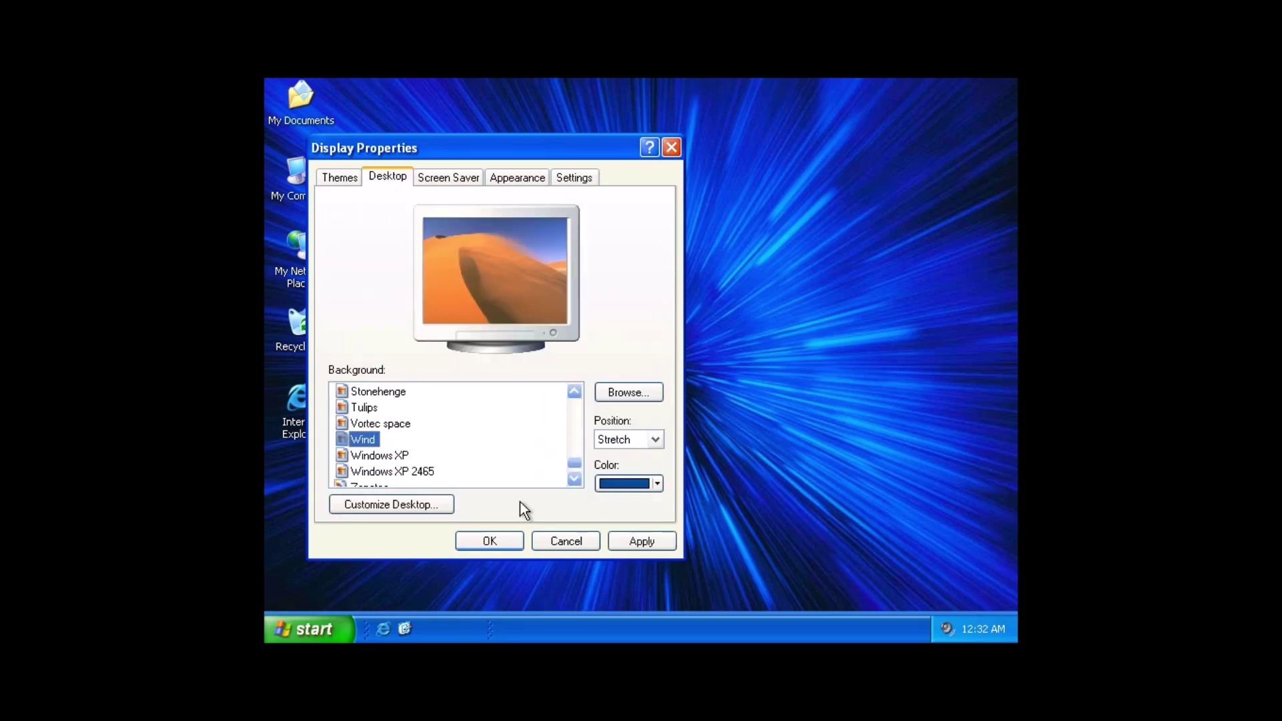
click(642, 541)
click(573, 541)
- Change the desktop background to Windows XP and close the display properties
right_click(595, 298)
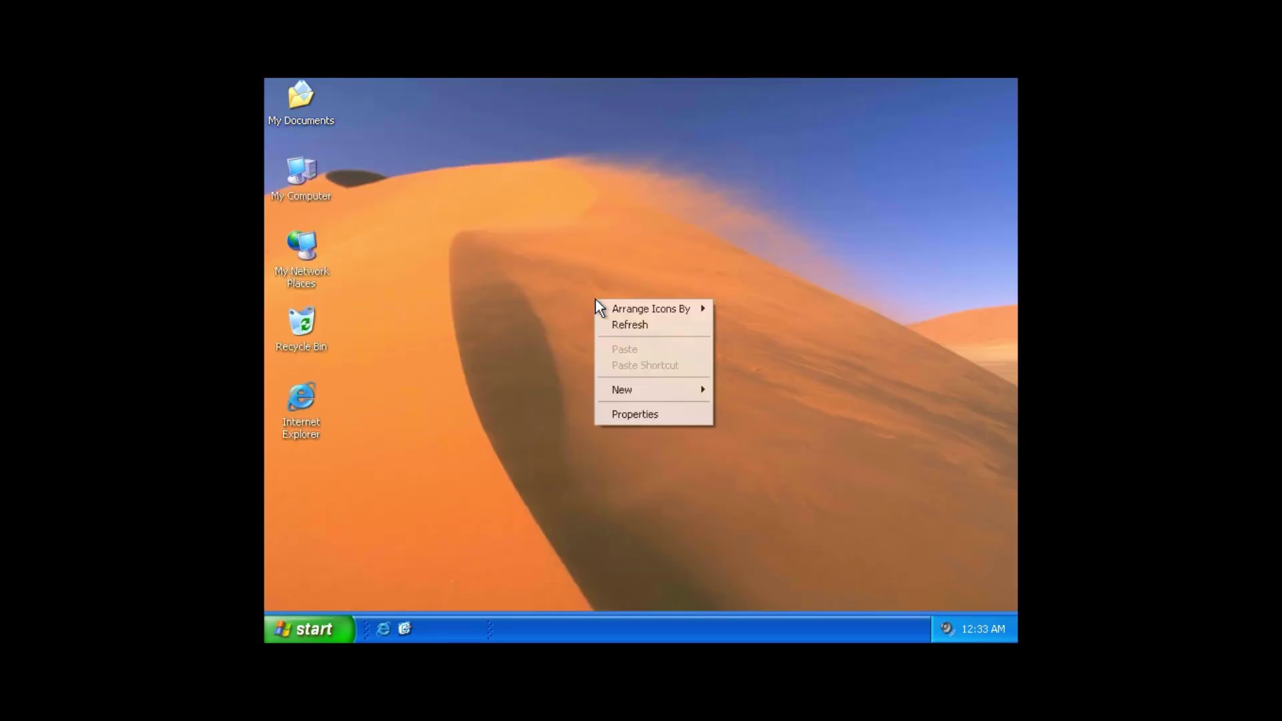
click(624, 412)
click(408, 204)
double_click(596, 507)
click(595, 507)
click(413, 467)
click(662, 568)
click(534, 568)
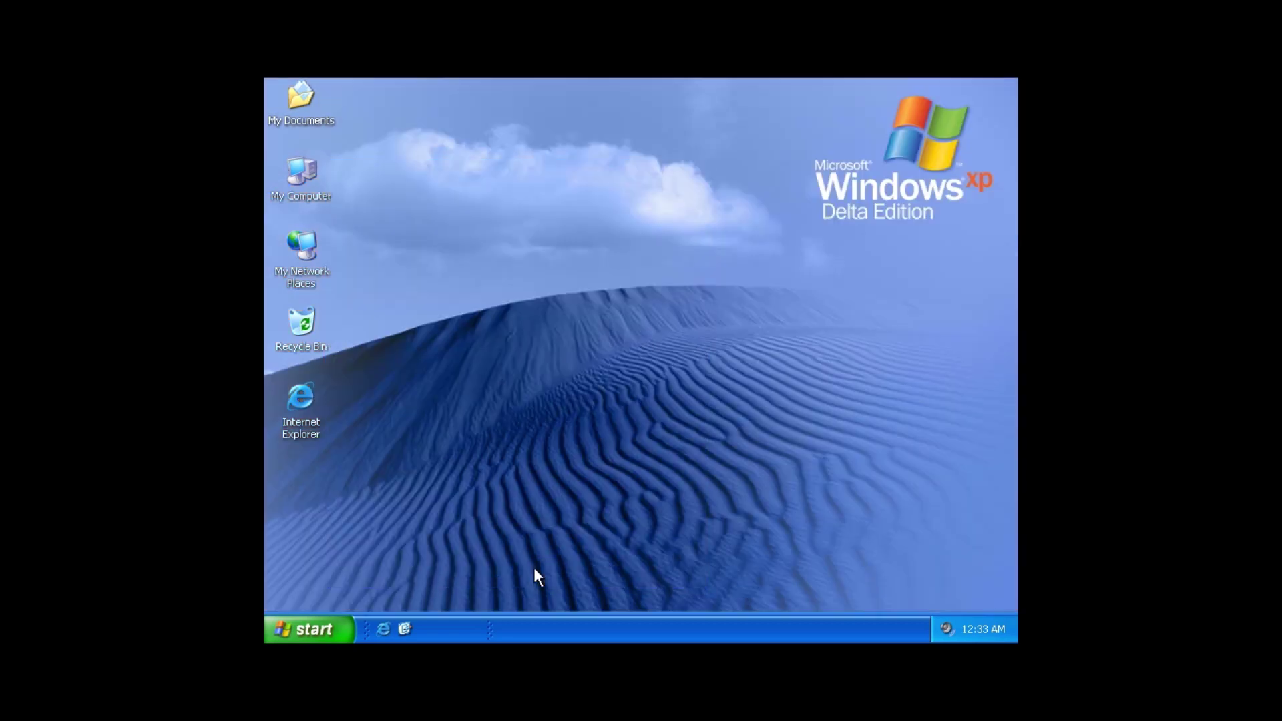
- Change the desktop background to Windows XP 2465 and close the display properties
right_click(609, 365)
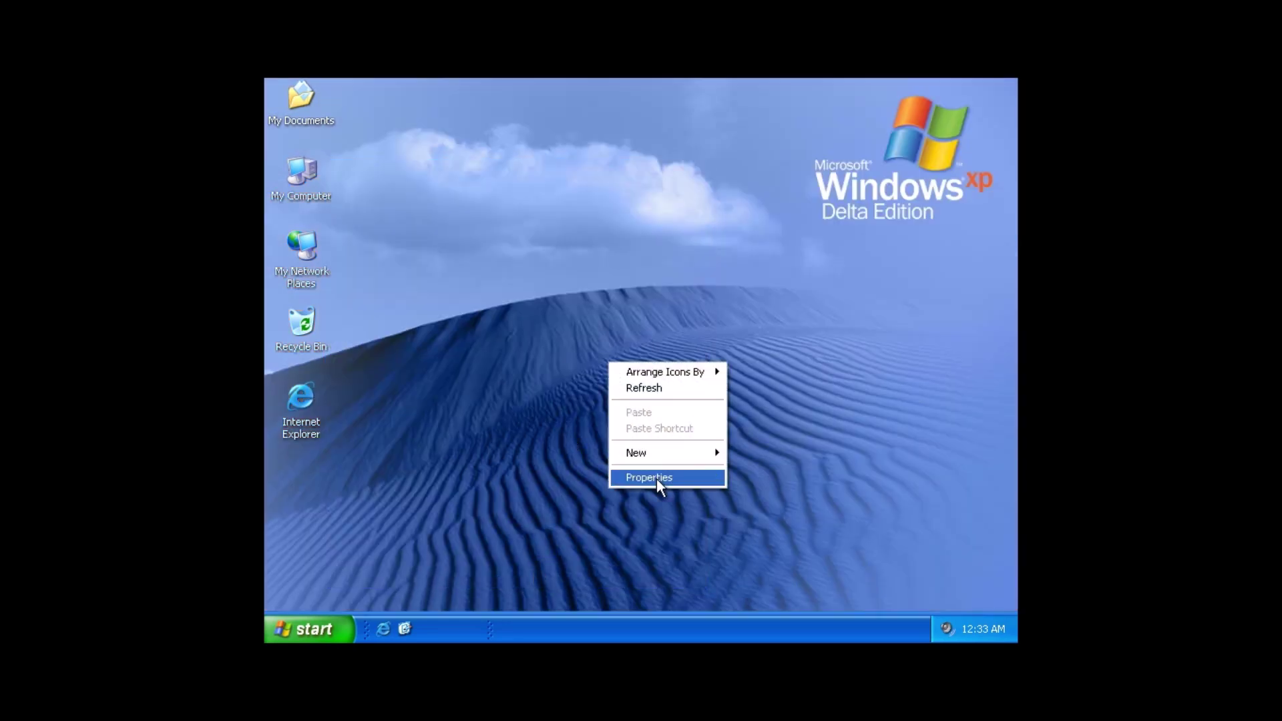
click(876, 553)
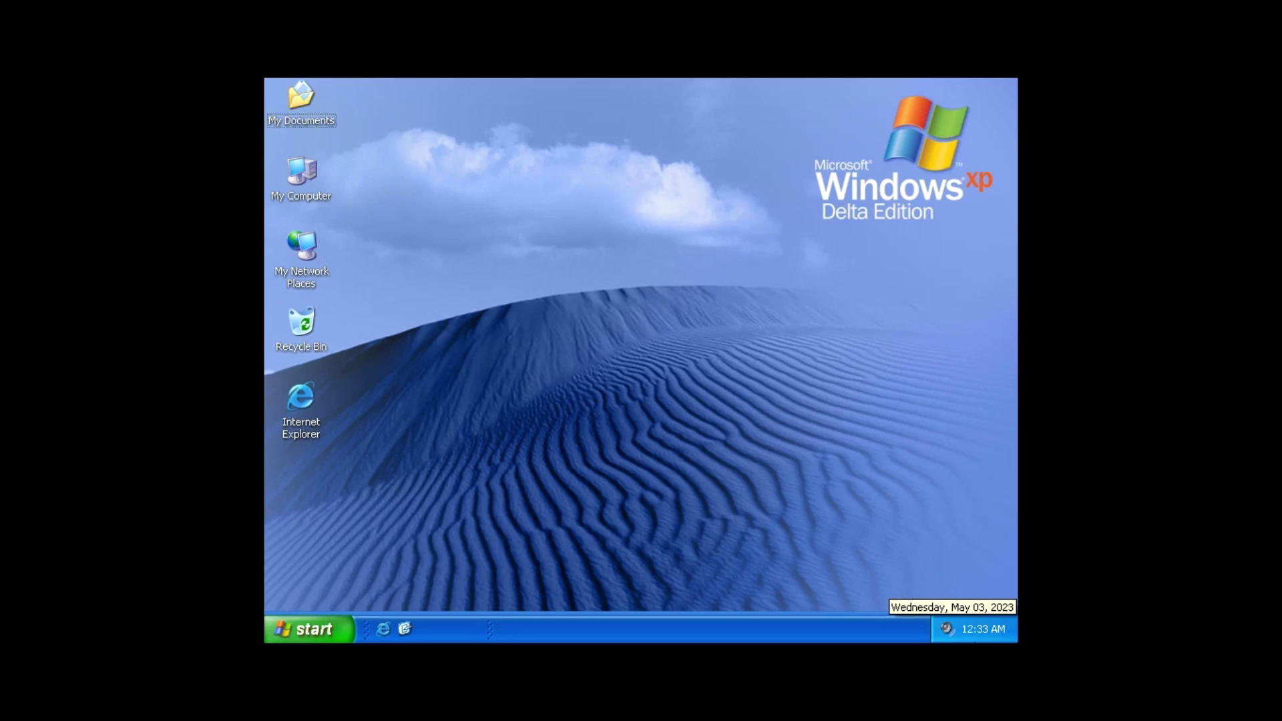
right_click(607, 191)
click(631, 304)
click(429, 223)
click(615, 524)
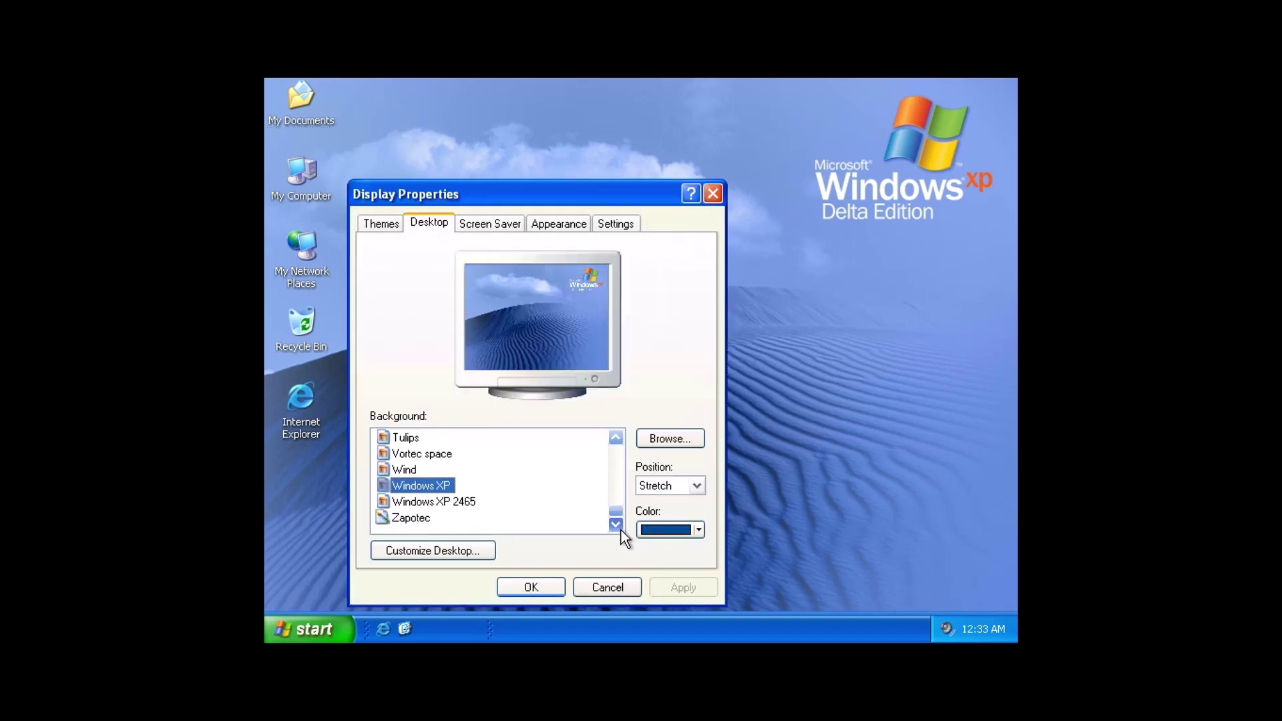
click(434, 502)
click(546, 582)
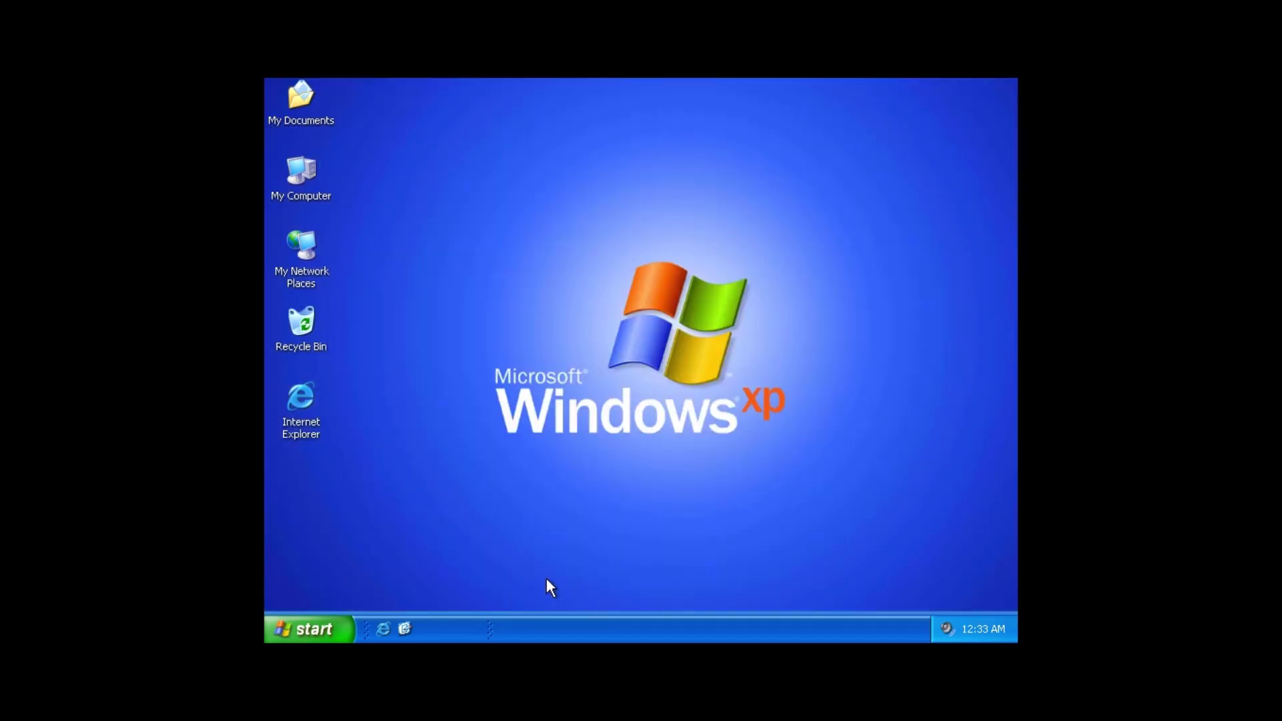
- Preview several earlier entries in the desktop background list, and close the display properties without applying any of them
right_click(752, 413)
click(753, 525)
key(ctrl+Tab)
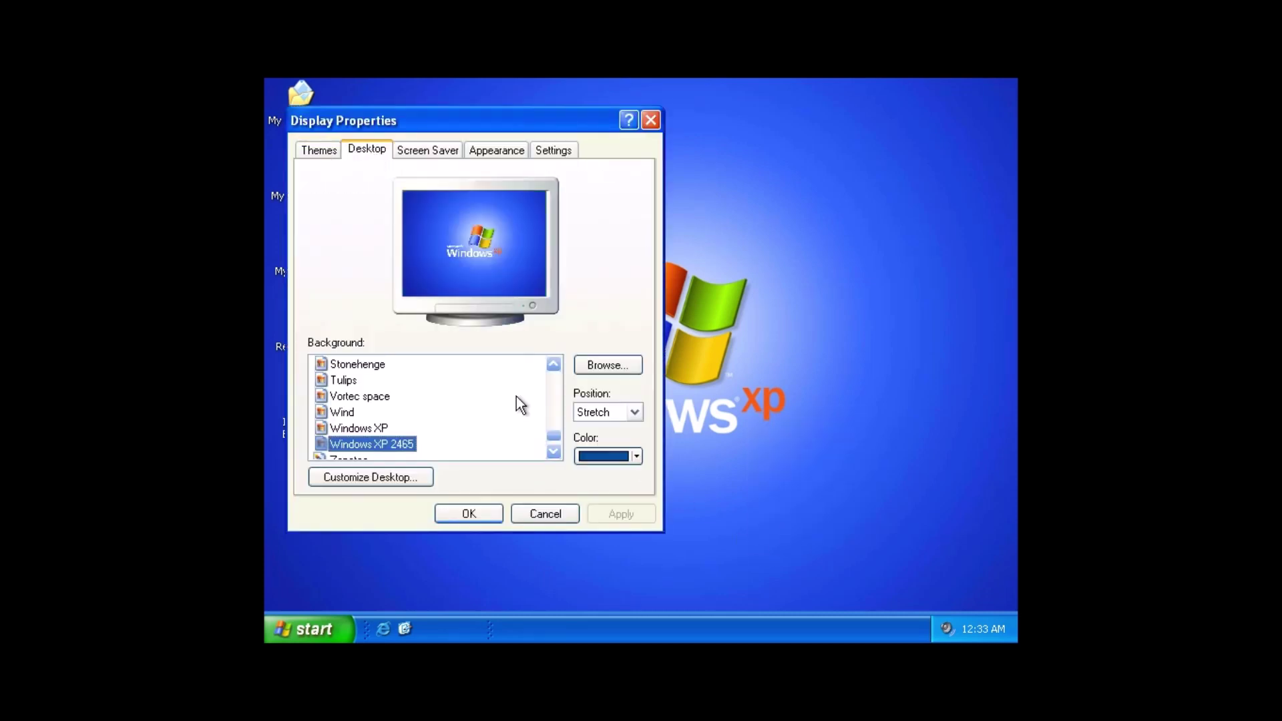
click(371, 445)
click(554, 364)
click(554, 364)
click(553, 364)
click(554, 364)
click(343, 446)
click(361, 380)
click(361, 428)
click(537, 518)
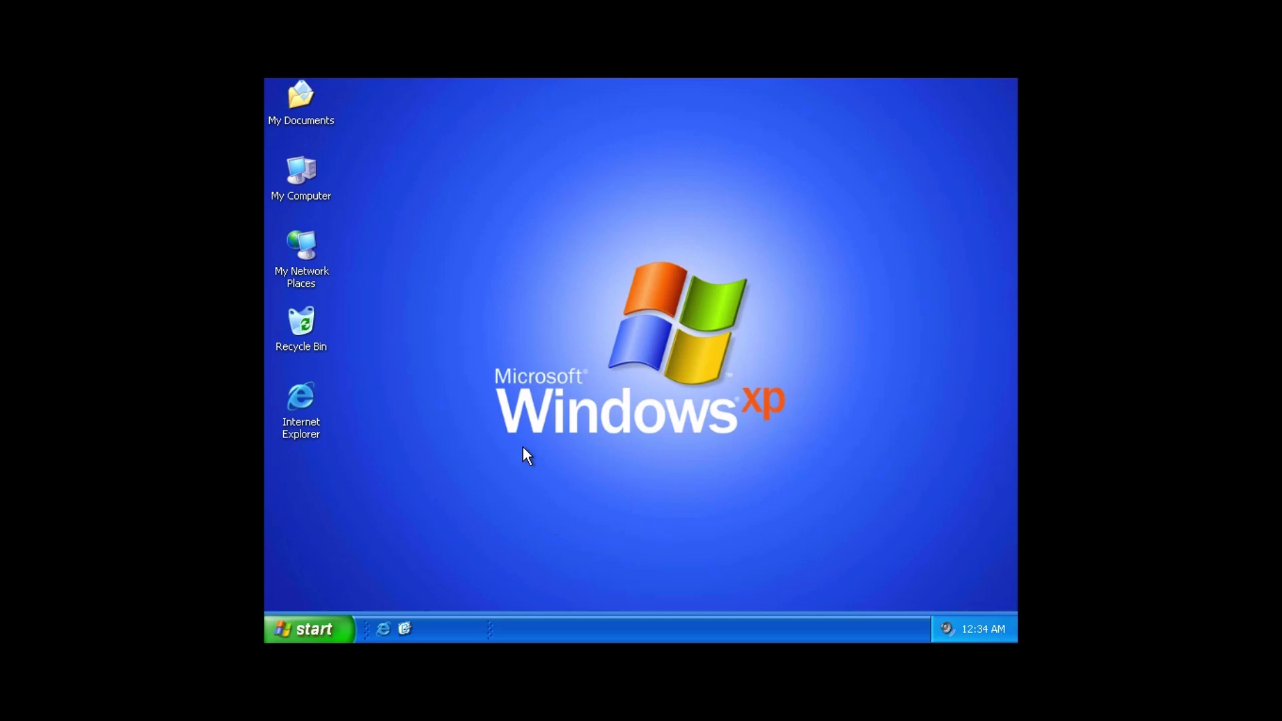
- Reopen the display properties and preview the Wind, Vortec space, Tulips and Zapotec desktop backgrounds
right_click(470, 206)
click(510, 324)
click(392, 181)
scroll(407, 434, up, 2)
scroll(407, 434, down, 2)
click(406, 441)
click(372, 425)
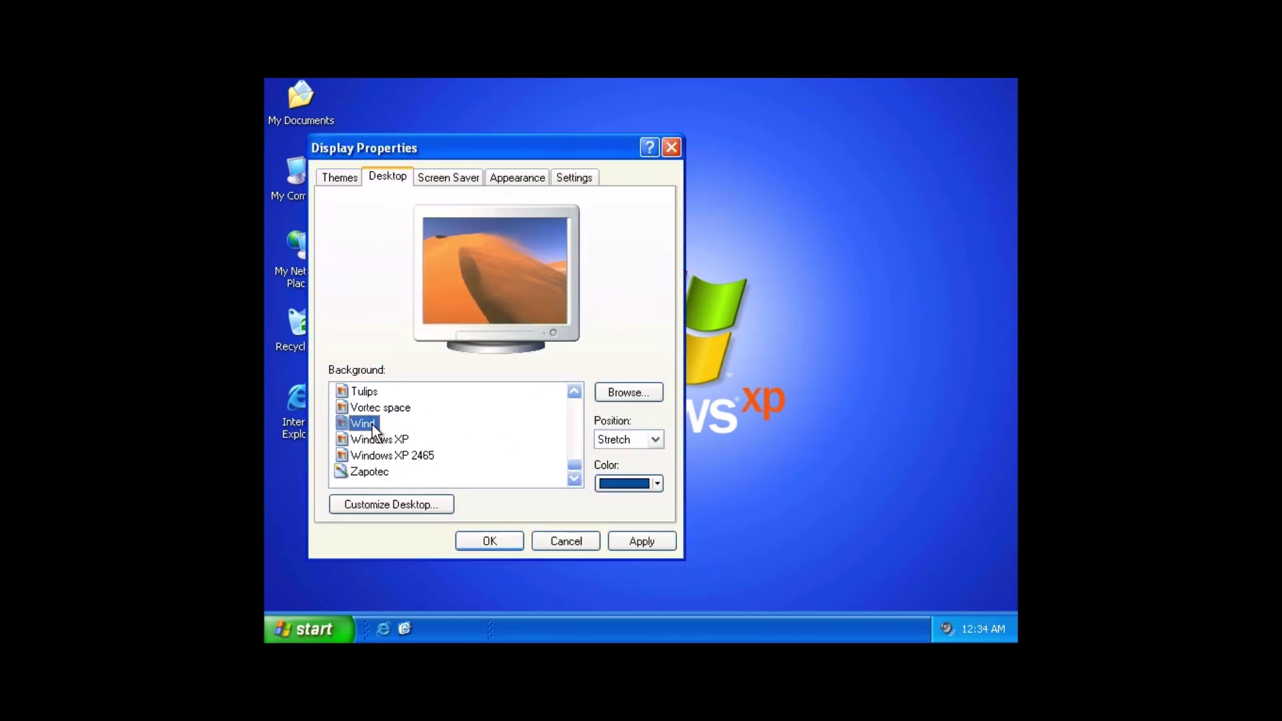
click(401, 407)
click(364, 391)
click(369, 471)
- Preview the desktop backgrounds from Wind back to Rhododendron, including Stonehenge, Soap Bubbles, Santa Fe Stucco, River Sumida and Ripple
double_click(569, 394)
click(372, 456)
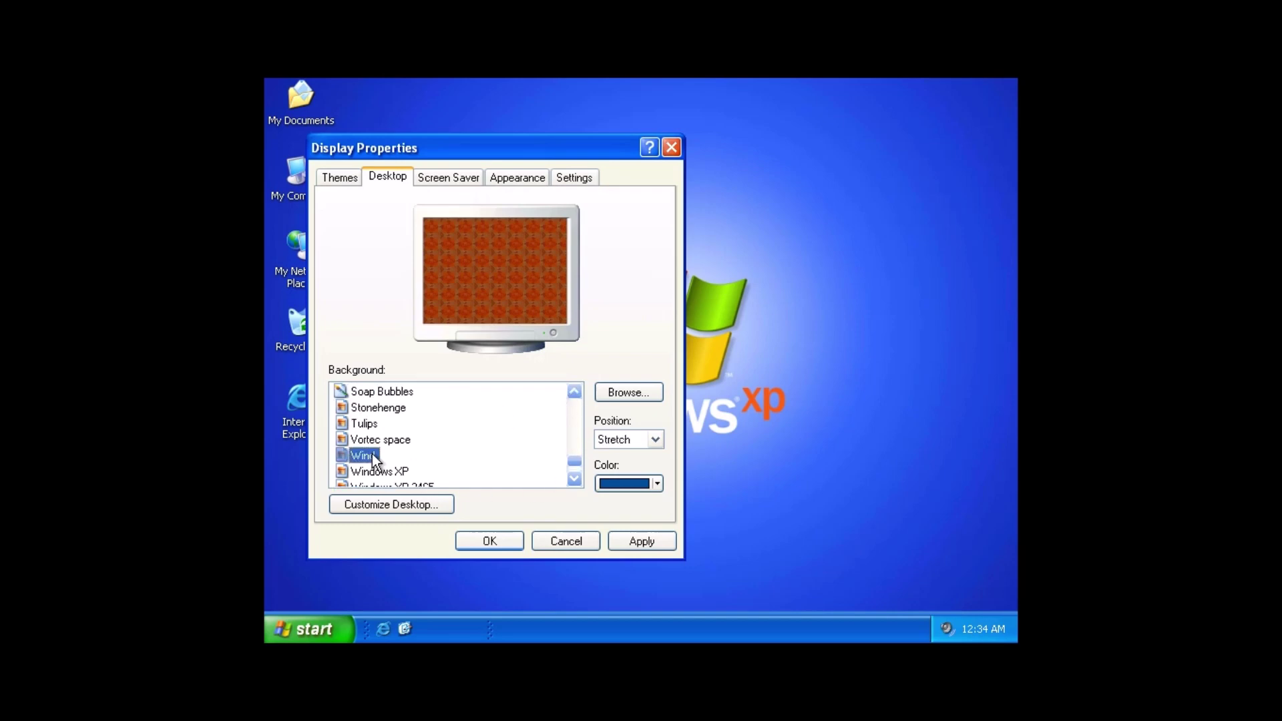
click(378, 440)
click(363, 423)
click(364, 407)
click(374, 392)
scroll(551, 435, up, 2)
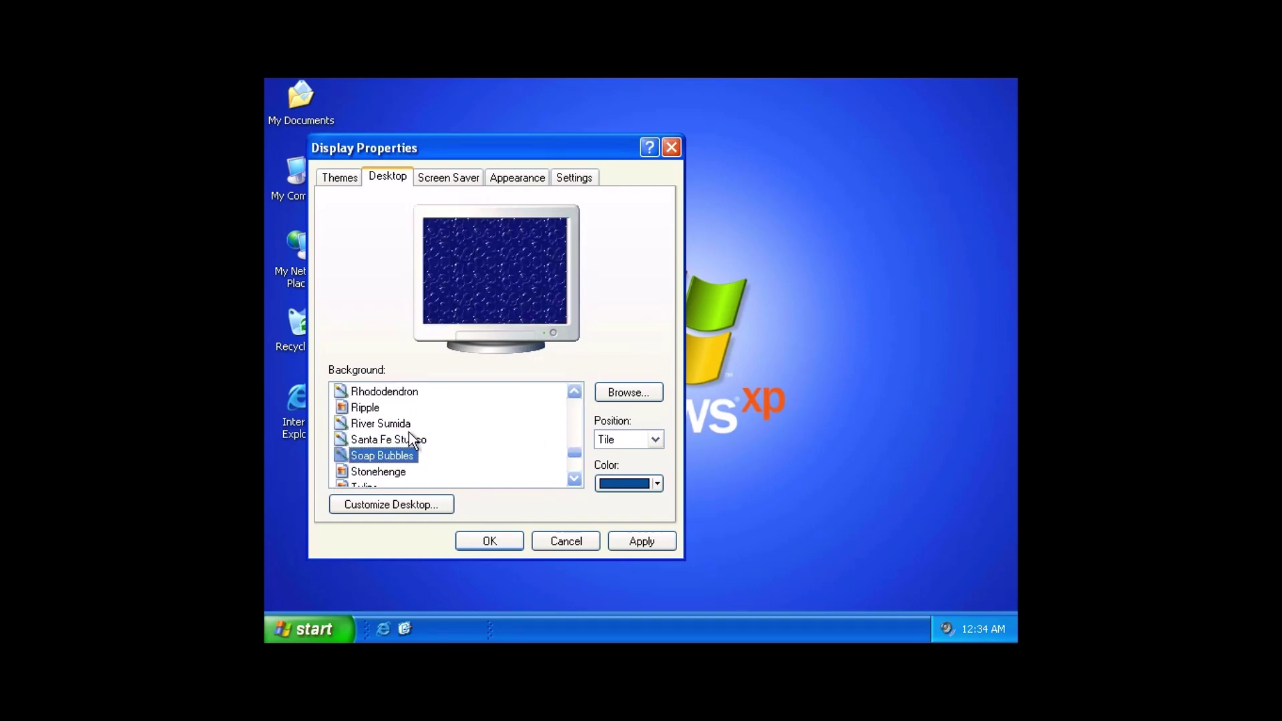
click(388, 440)
click(380, 423)
click(366, 408)
click(382, 391)
- Apply Red moon desert as the desktop background and close the display properties
double_click(573, 393)
double_click(573, 393)
click(379, 440)
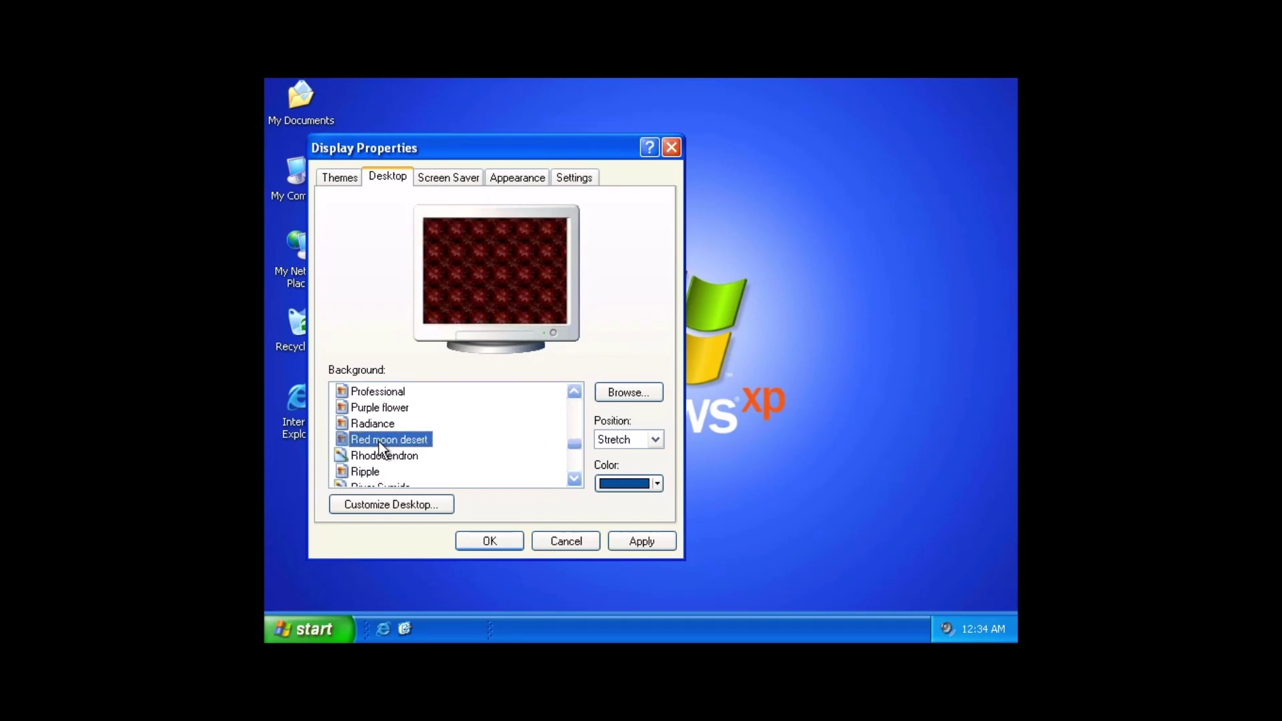
click(626, 543)
click(481, 538)
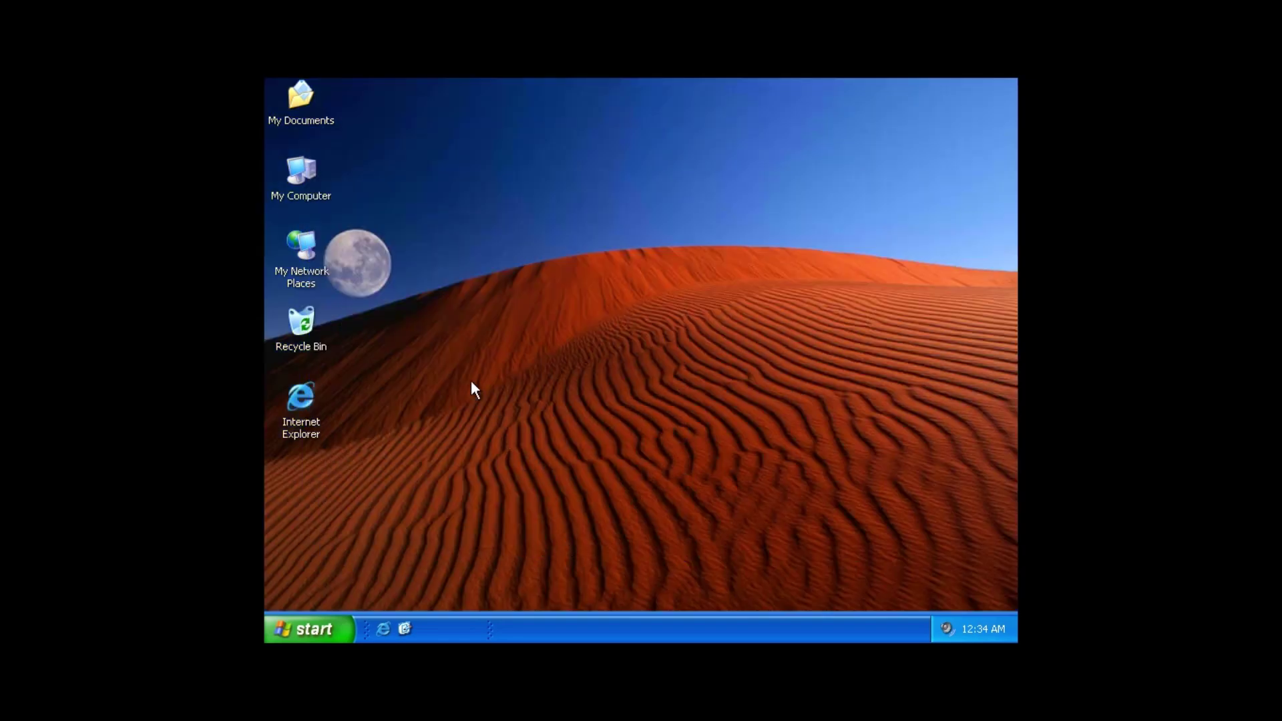
- Launch Windows Media Player and complete its first-run setup with the default options
click(321, 633)
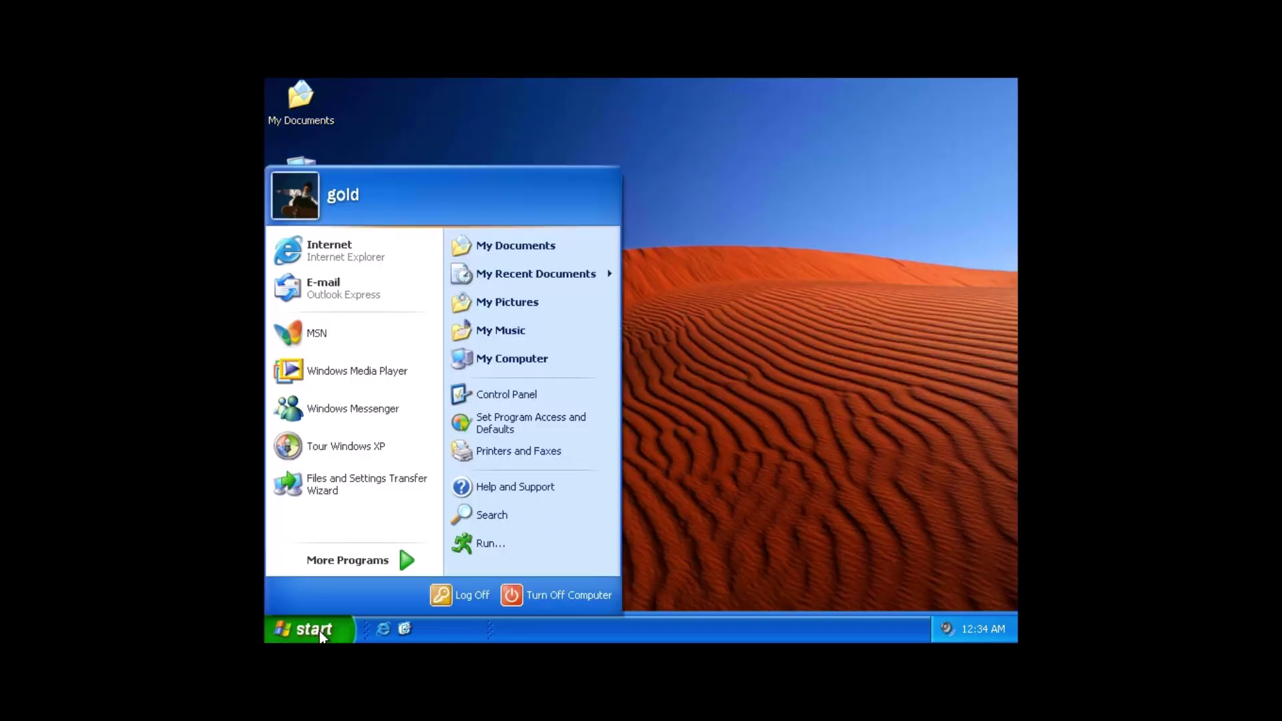
click(347, 380)
click(784, 552)
click(784, 552)
click(834, 549)
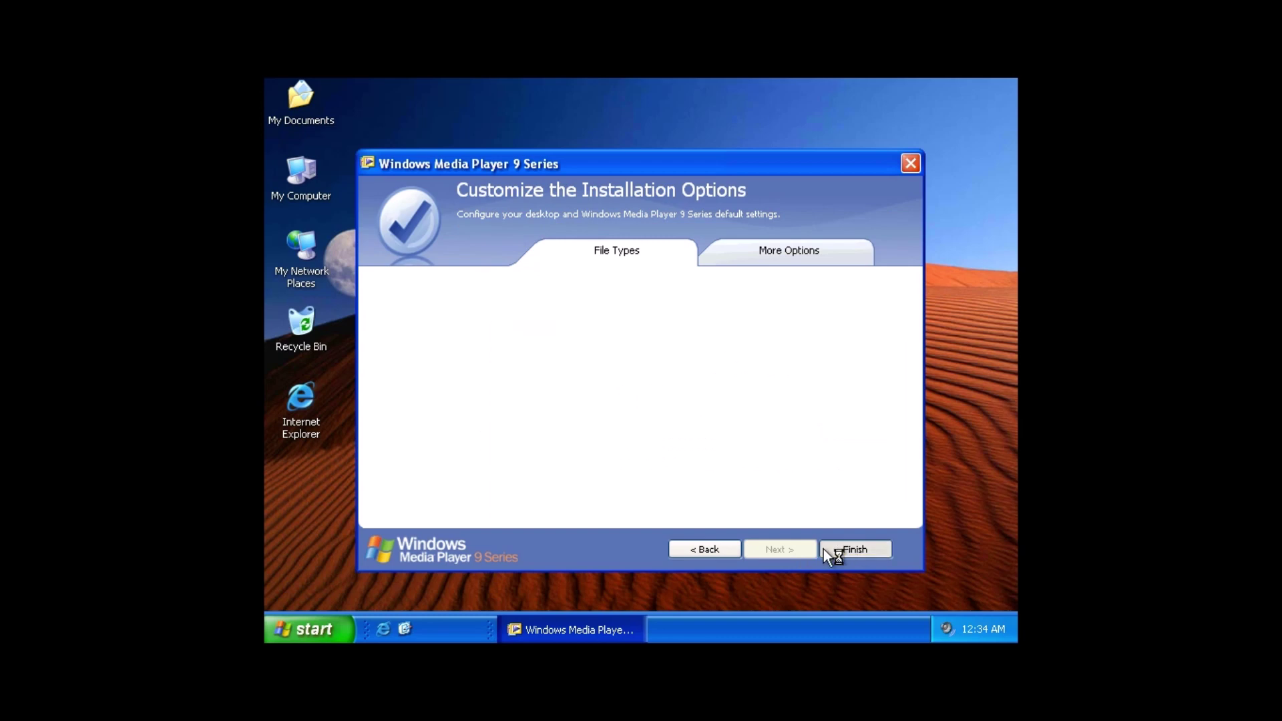
- Look through the player's Media Guide, Copy from CD, Media Library, Radio Tuner, Premium Services and Skin Chooser sections, dismissing the media search prompt
click(314, 243)
click(302, 268)
click(305, 312)
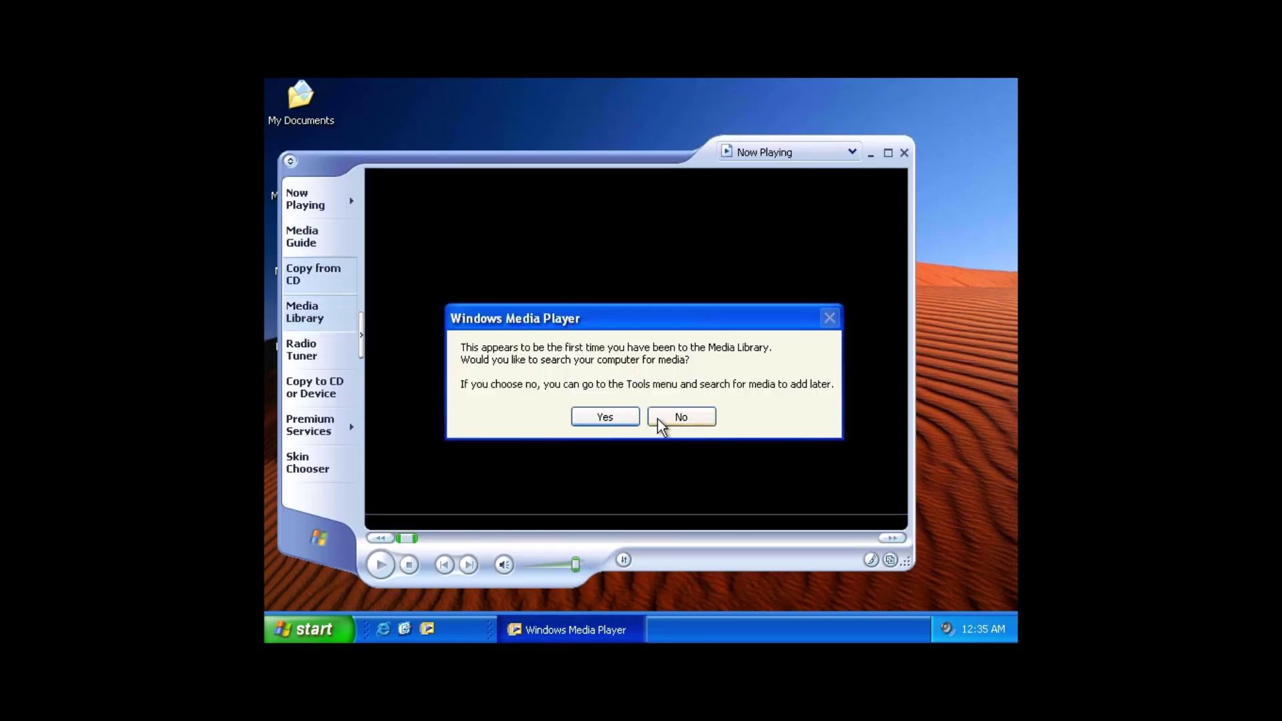
click(605, 417)
click(684, 438)
click(301, 354)
click(323, 430)
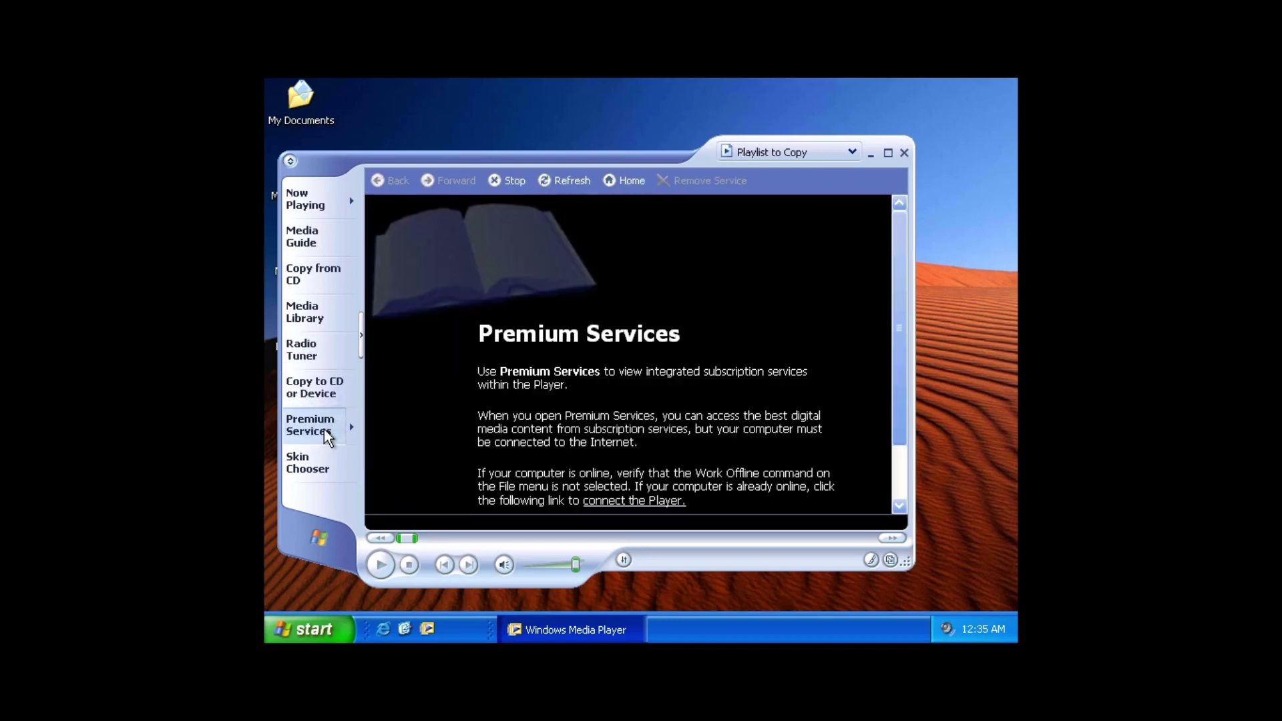
click(307, 462)
click(319, 203)
- Try the One Audio CD worth auto playlist, All Music and All Video from Now Playing, and close the player
click(350, 202)
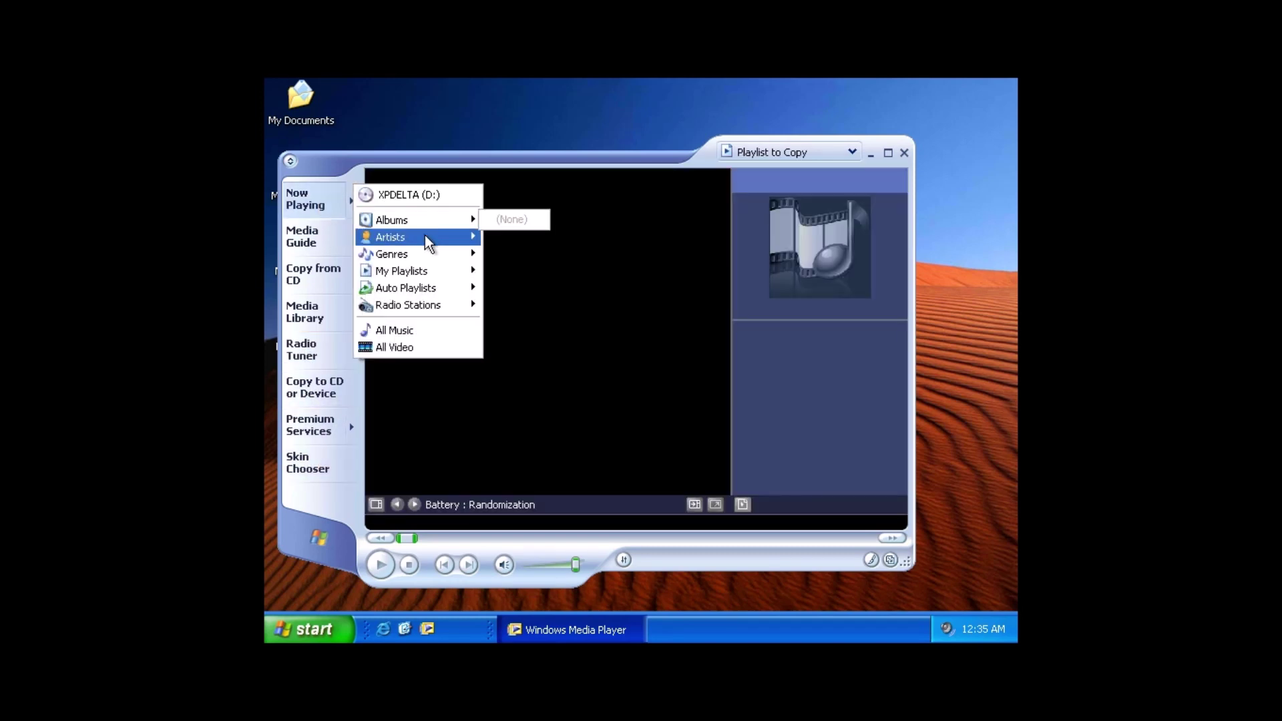
mouse_move(420, 287)
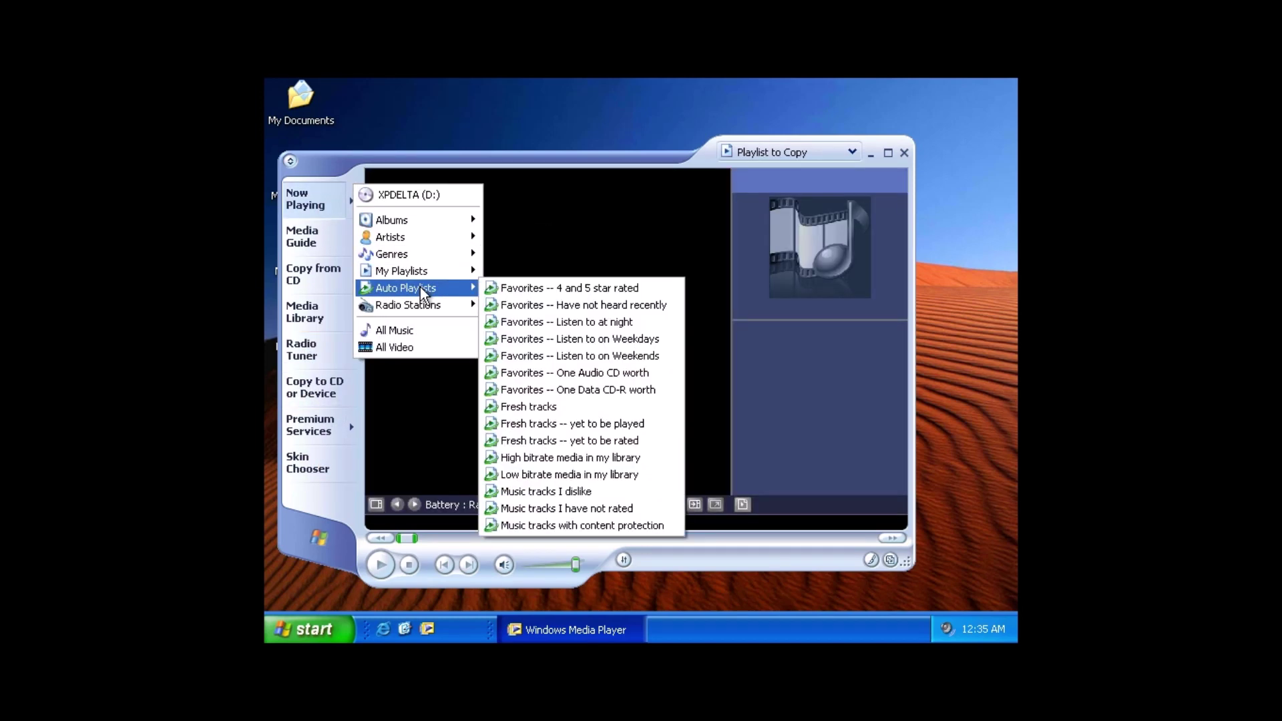
click(597, 371)
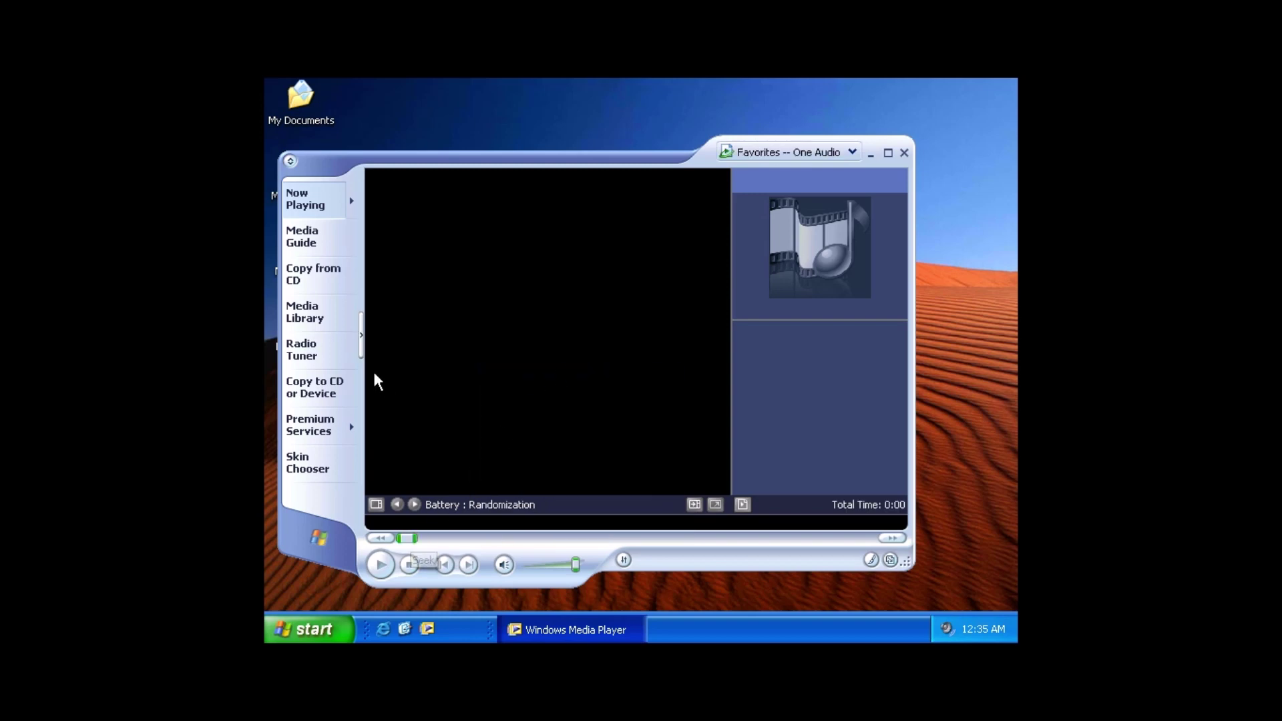
click(350, 201)
click(413, 329)
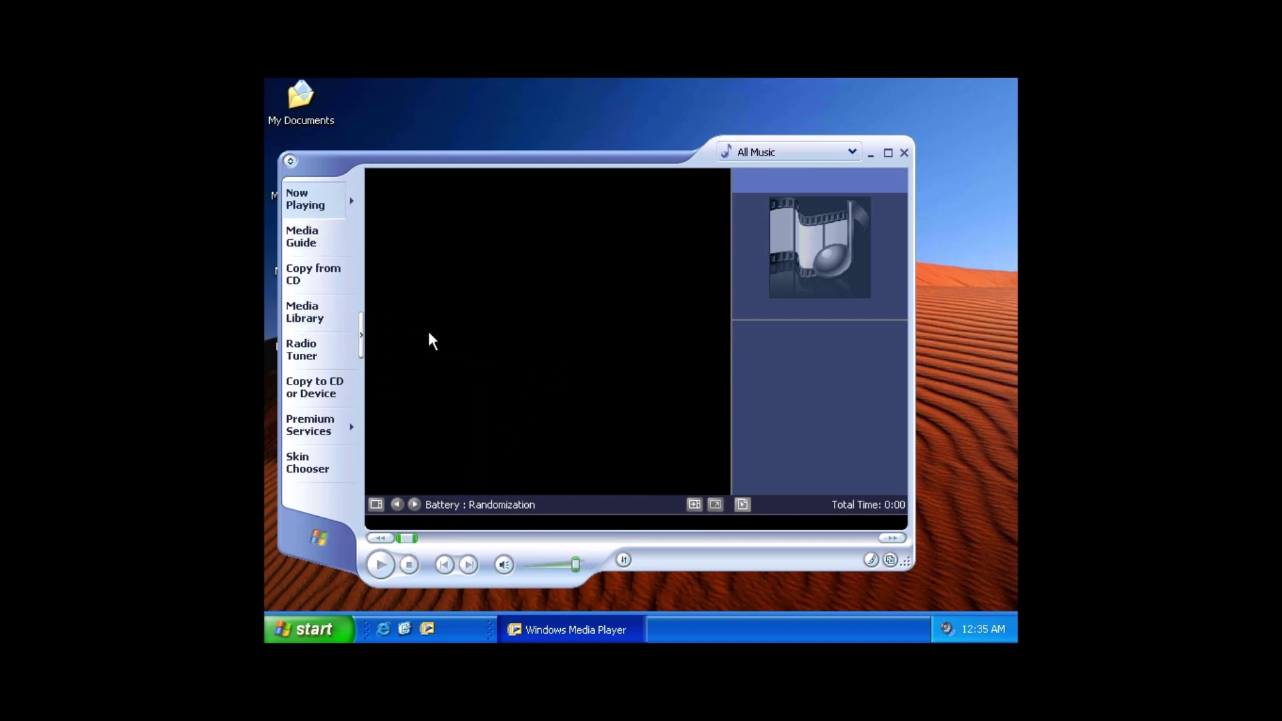
click(346, 202)
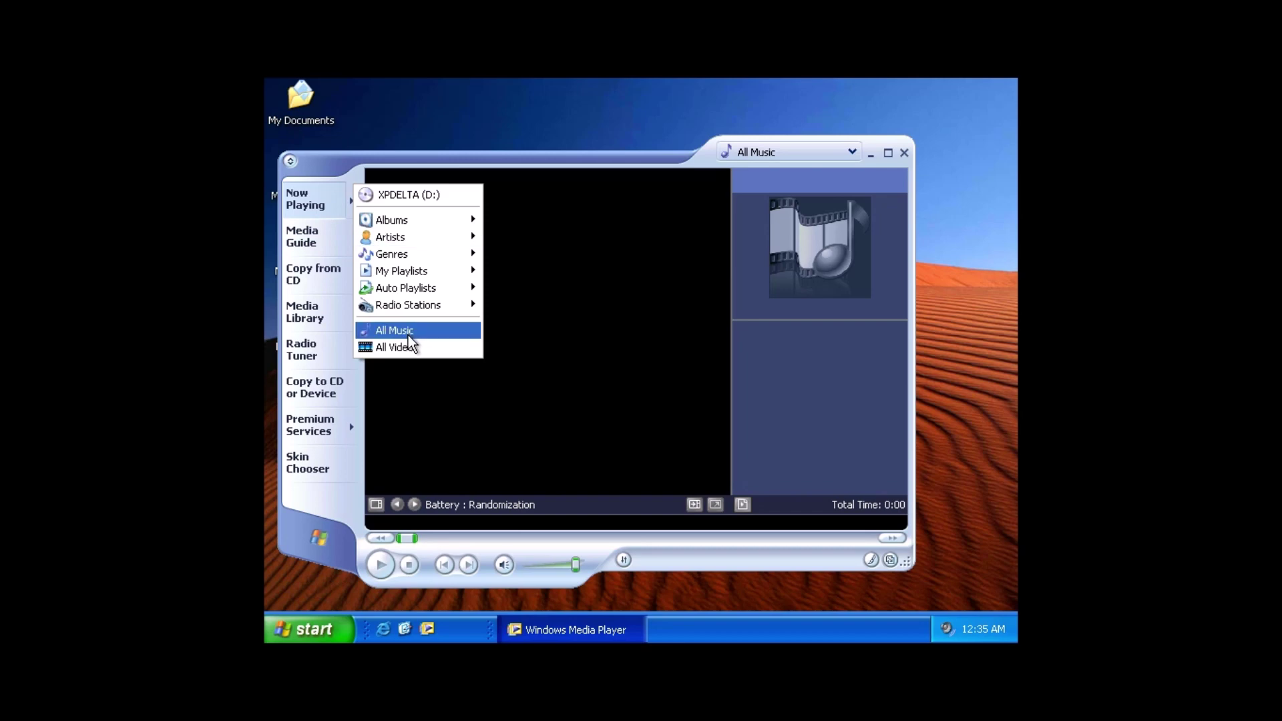
click(406, 331)
click(347, 201)
click(401, 348)
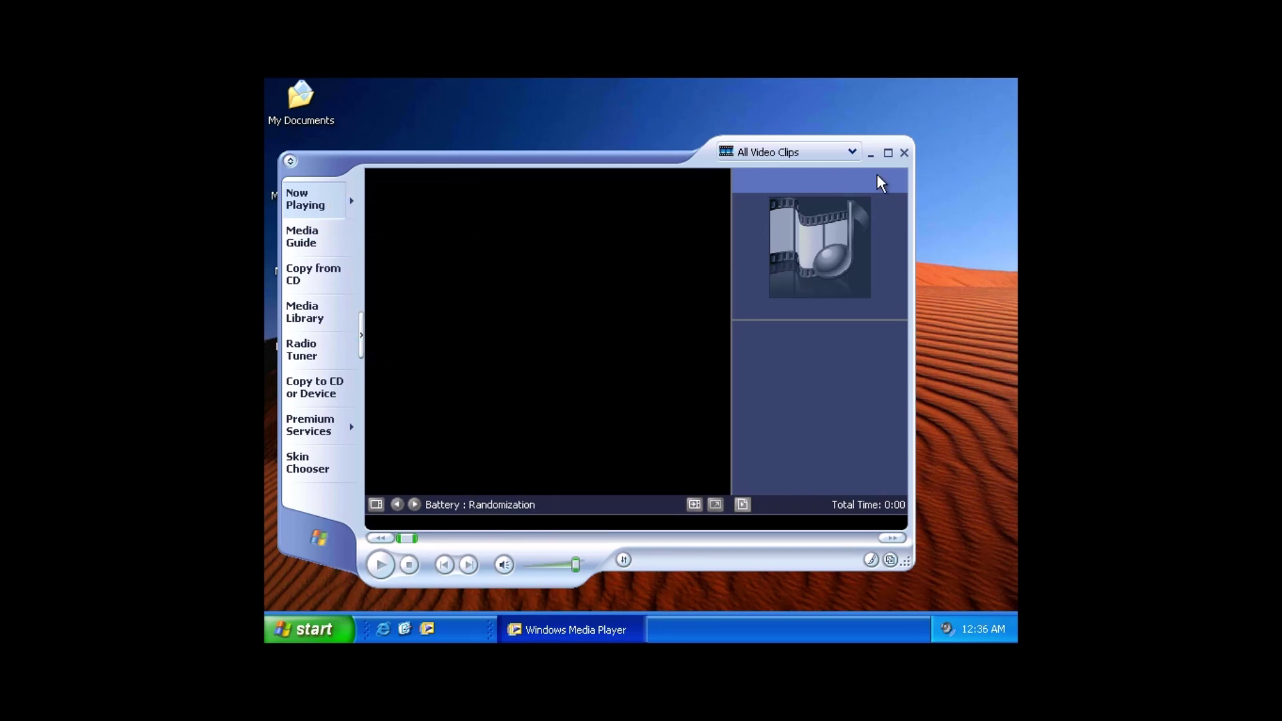
click(903, 153)
- Open the Sample Pictures folder from My Pictures and preview Crew, Mountain vista, Orange canyon and Sail
click(311, 627)
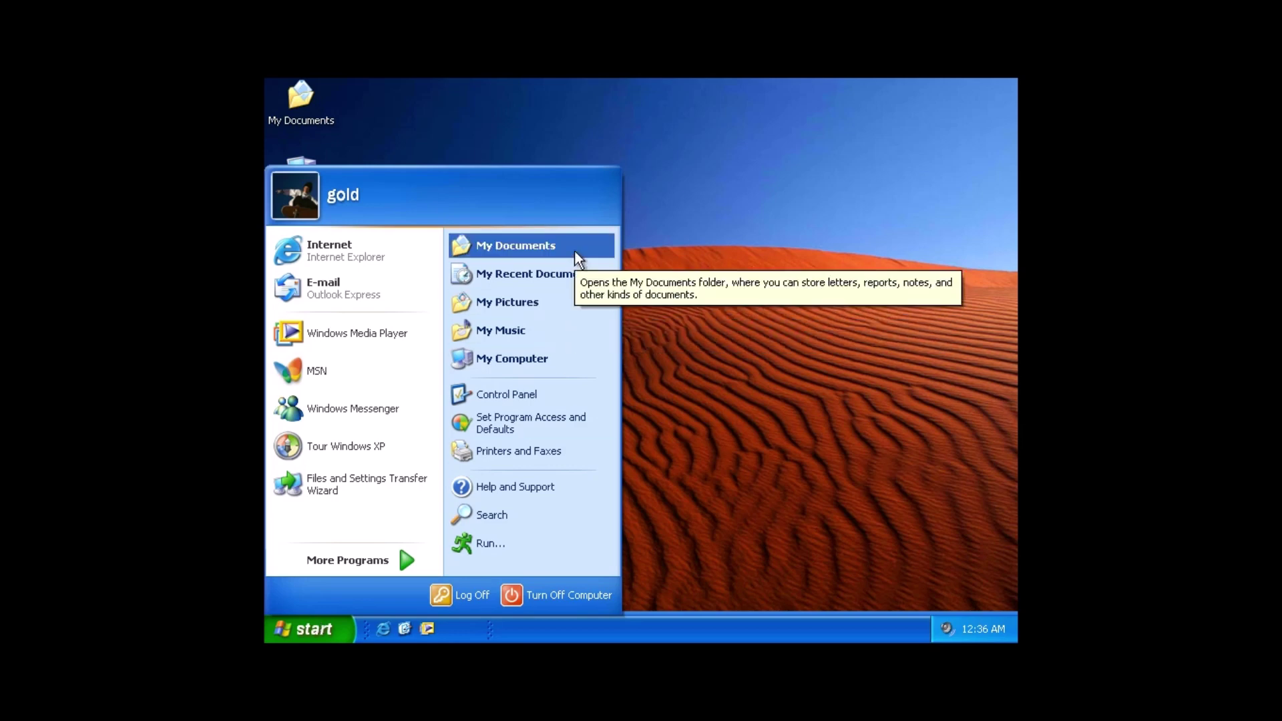
click(567, 302)
double_click(555, 301)
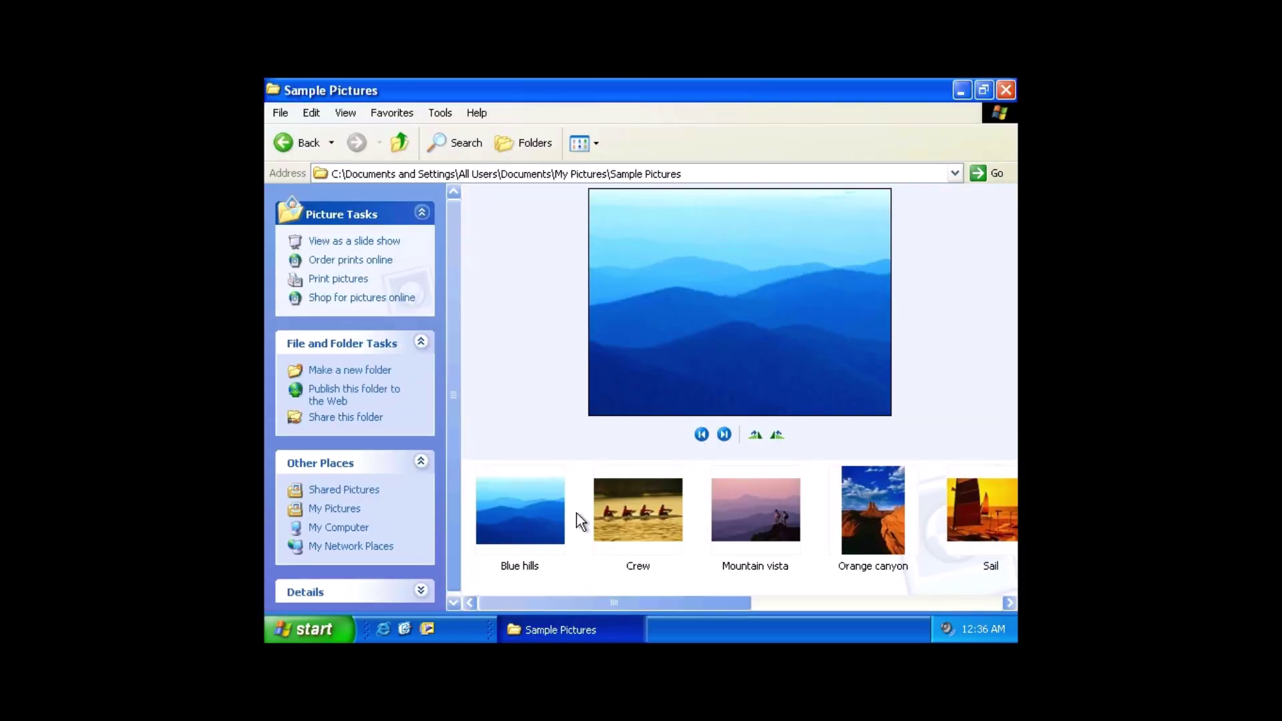
click(642, 531)
click(766, 526)
click(880, 544)
click(988, 538)
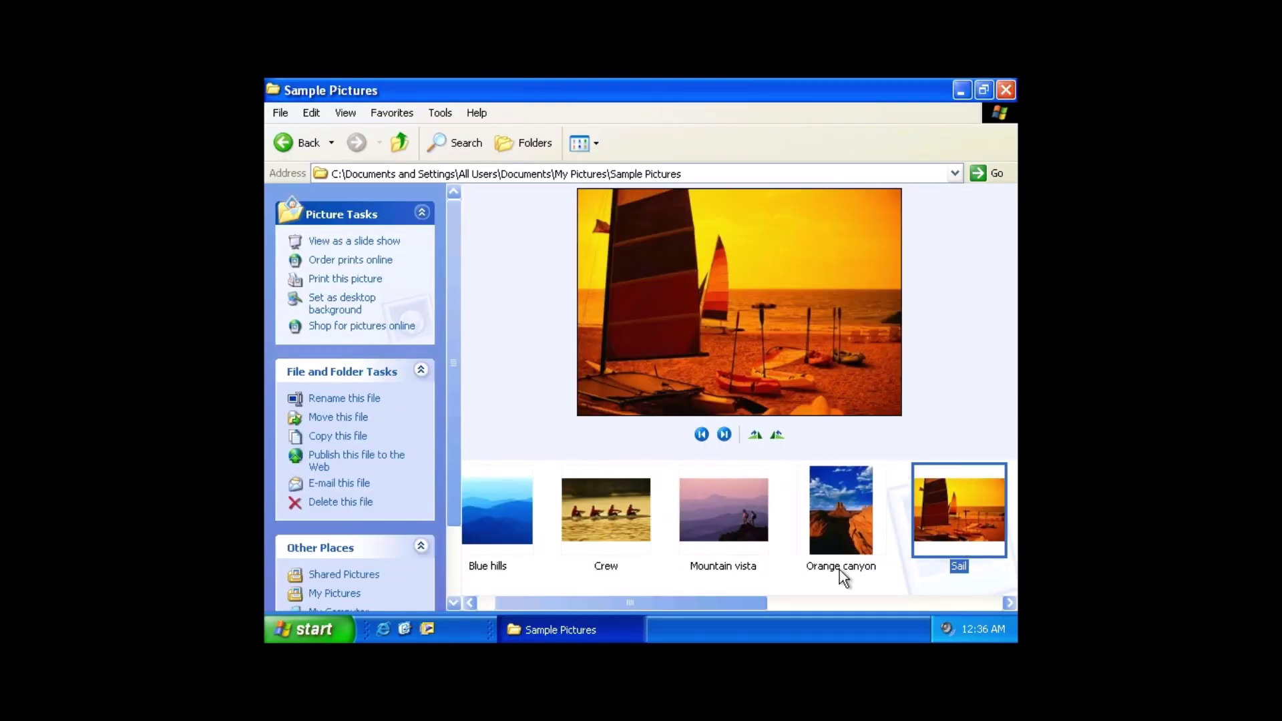
- Preview the remaining sample pictures Sunset, Surfer, Water lilies and Winter, and close the folder
drag(747, 603, 963, 614)
click(670, 521)
click(764, 531)
click(875, 531)
click(981, 528)
click(1009, 603)
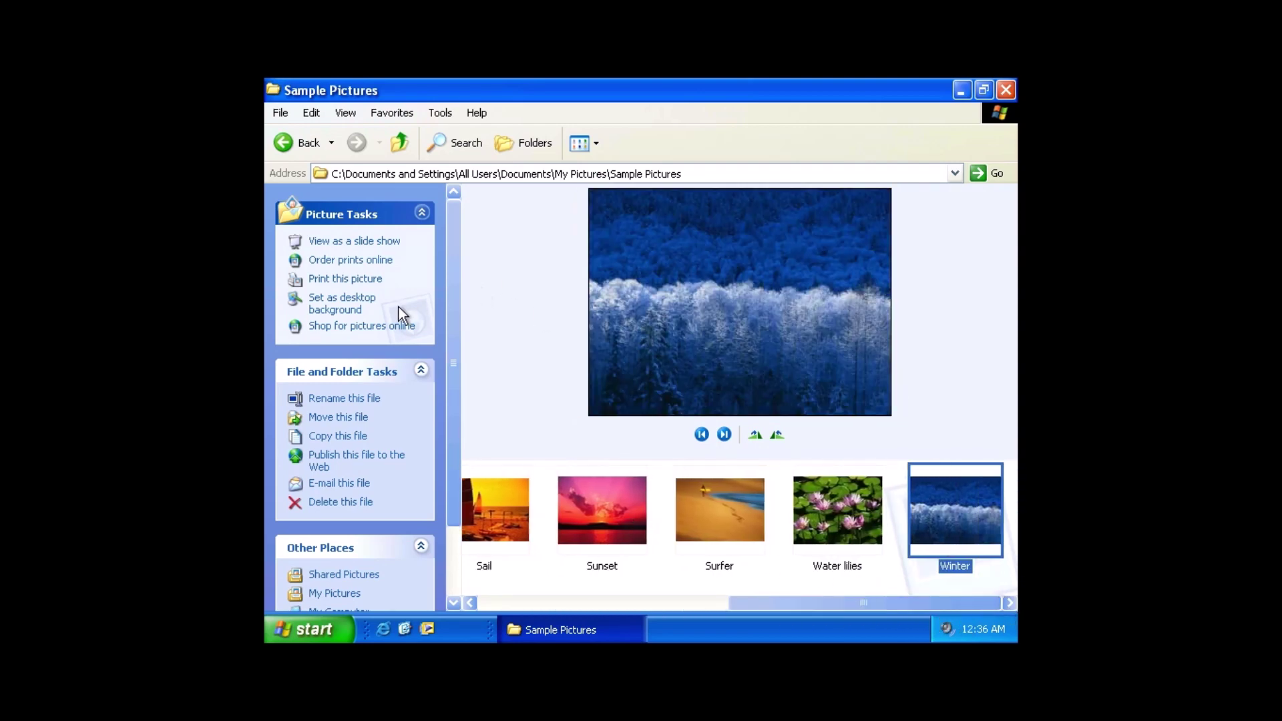
click(1005, 90)
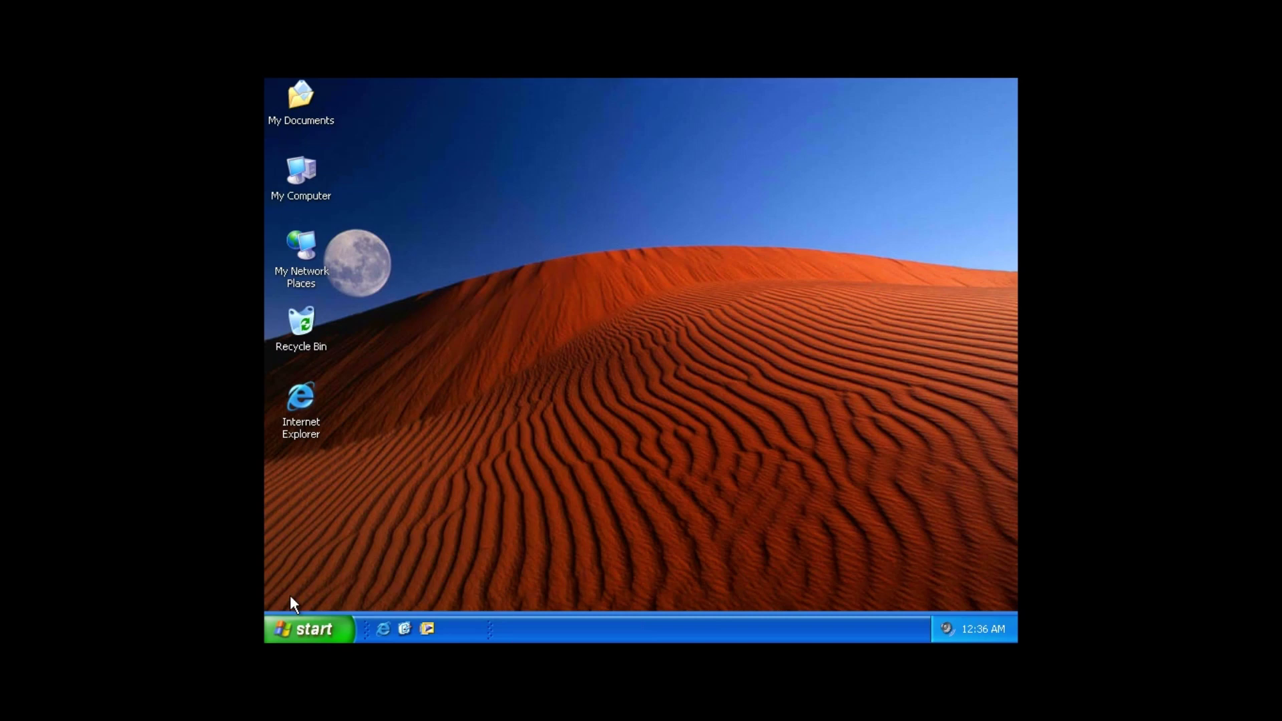
- Open the Sample Music folder from My Music, play Beautiful Way and close the player
click(308, 629)
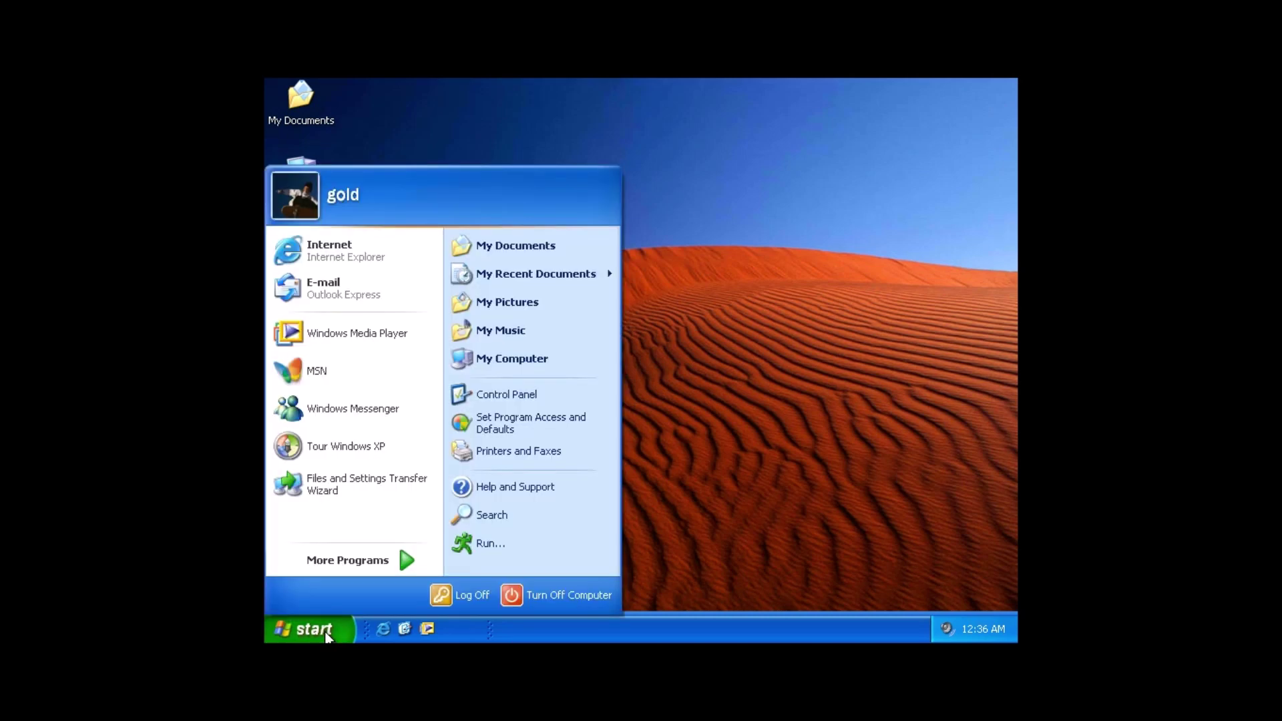
click(527, 338)
double_click(520, 239)
right_click(530, 199)
click(561, 212)
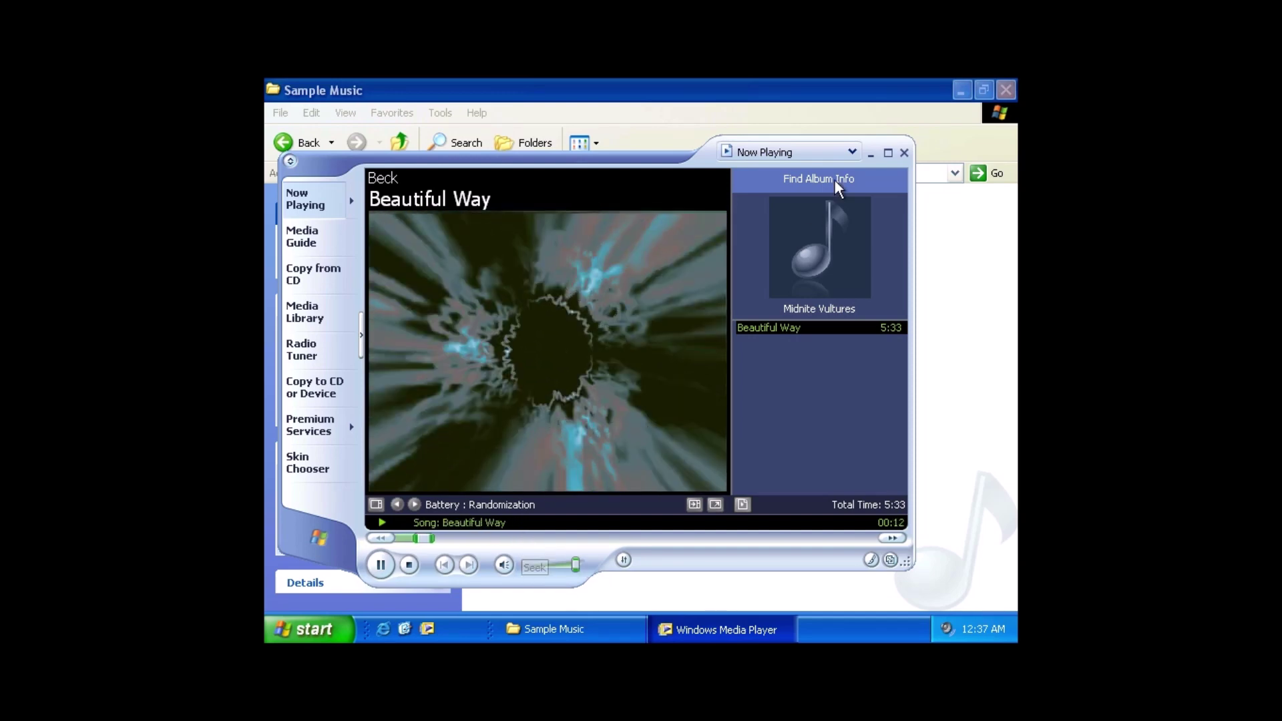
click(904, 152)
- Play Highway Blues, Like Humans Do (radio edit) and Symphony No. 9 (Scherzo) in turn, closing the player after each
right_click(727, 273)
click(776, 272)
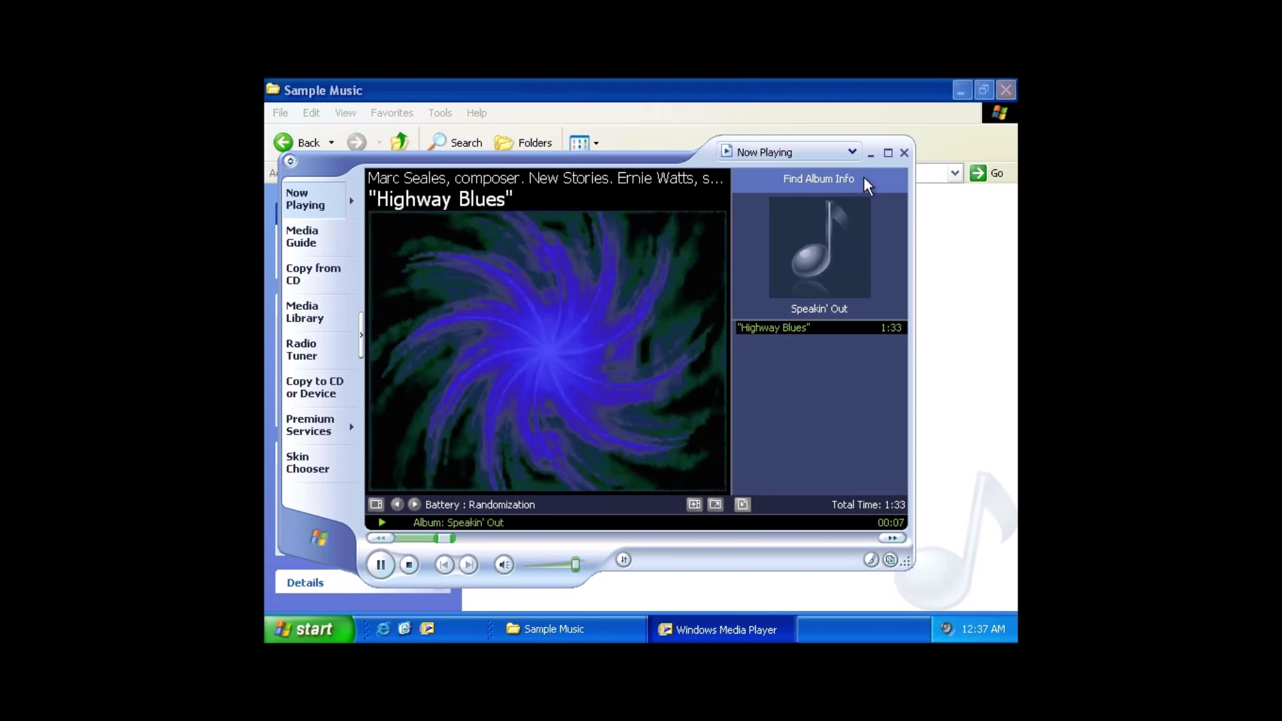
click(905, 152)
double_click(548, 268)
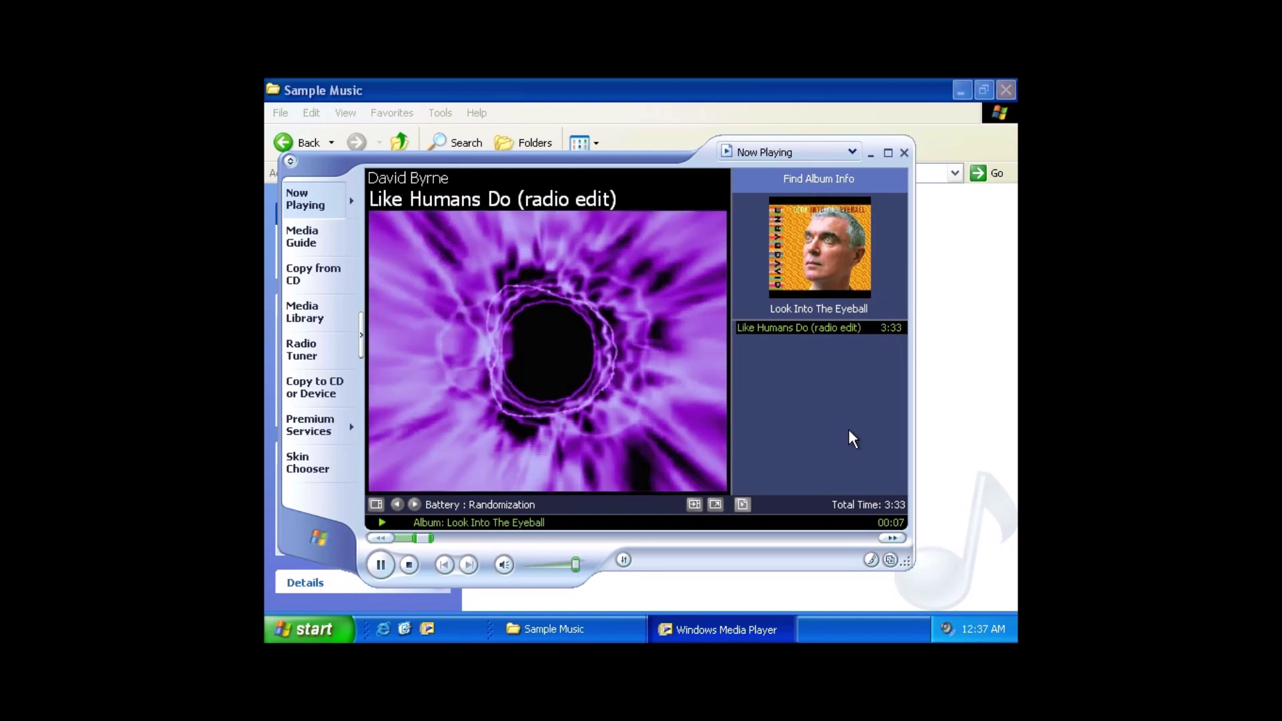
click(904, 152)
double_click(752, 211)
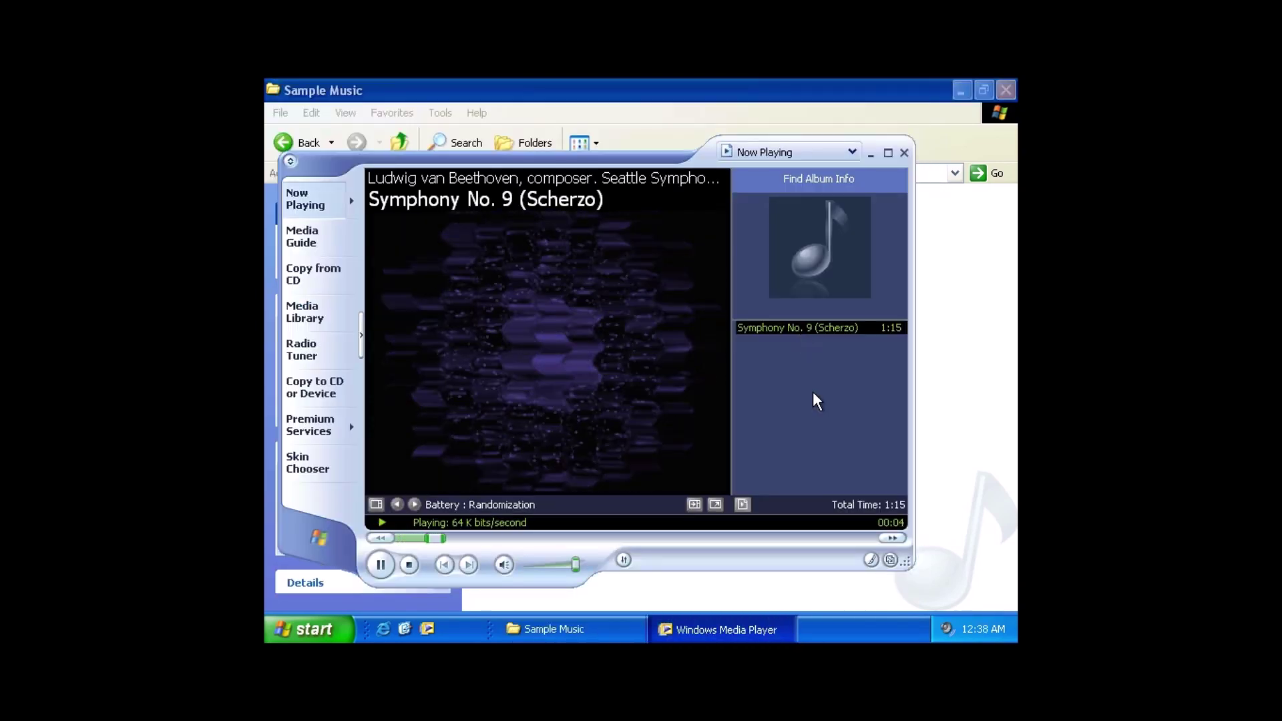
click(904, 152)
- Go up to the Shared Music folder, look inside Sample Playlists and close the folder window
click(399, 147)
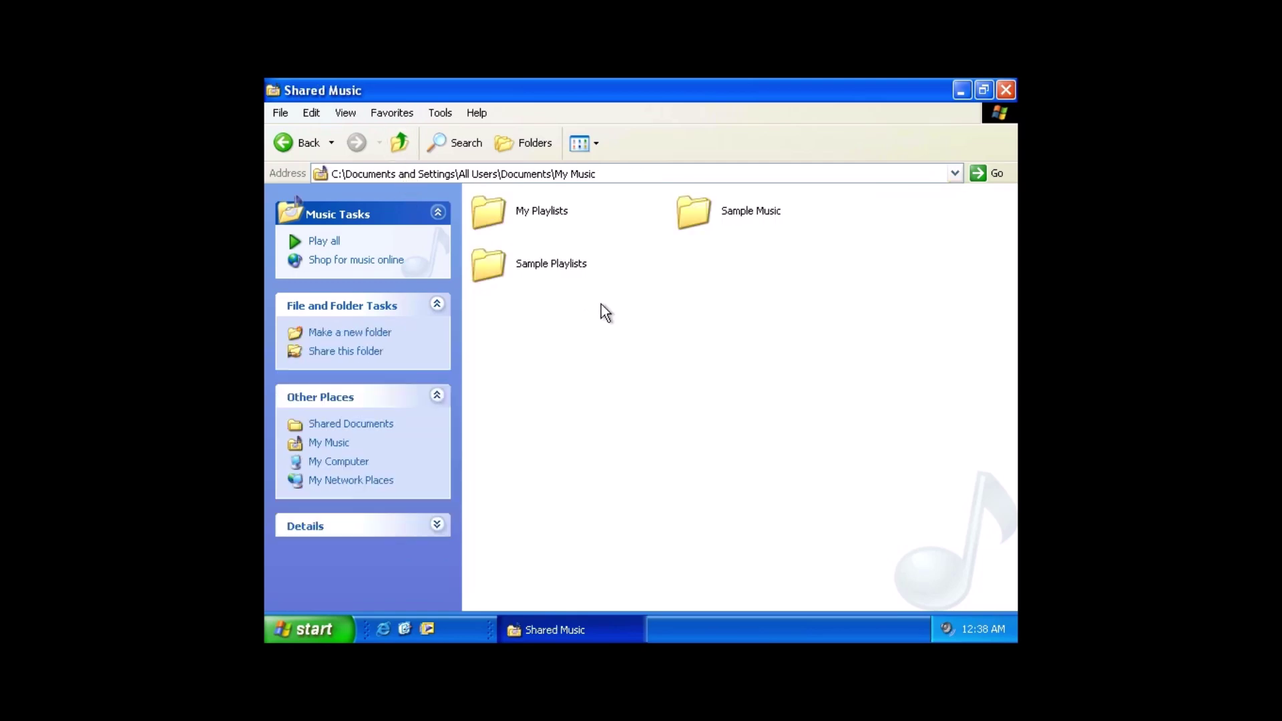
double_click(549, 271)
double_click(499, 219)
double_click(400, 144)
click(1005, 90)
- Open Add or Remove Programs from the Control Panel and review the new-program options and Windows components list, cancelling the wizard
key(super)
click(543, 398)
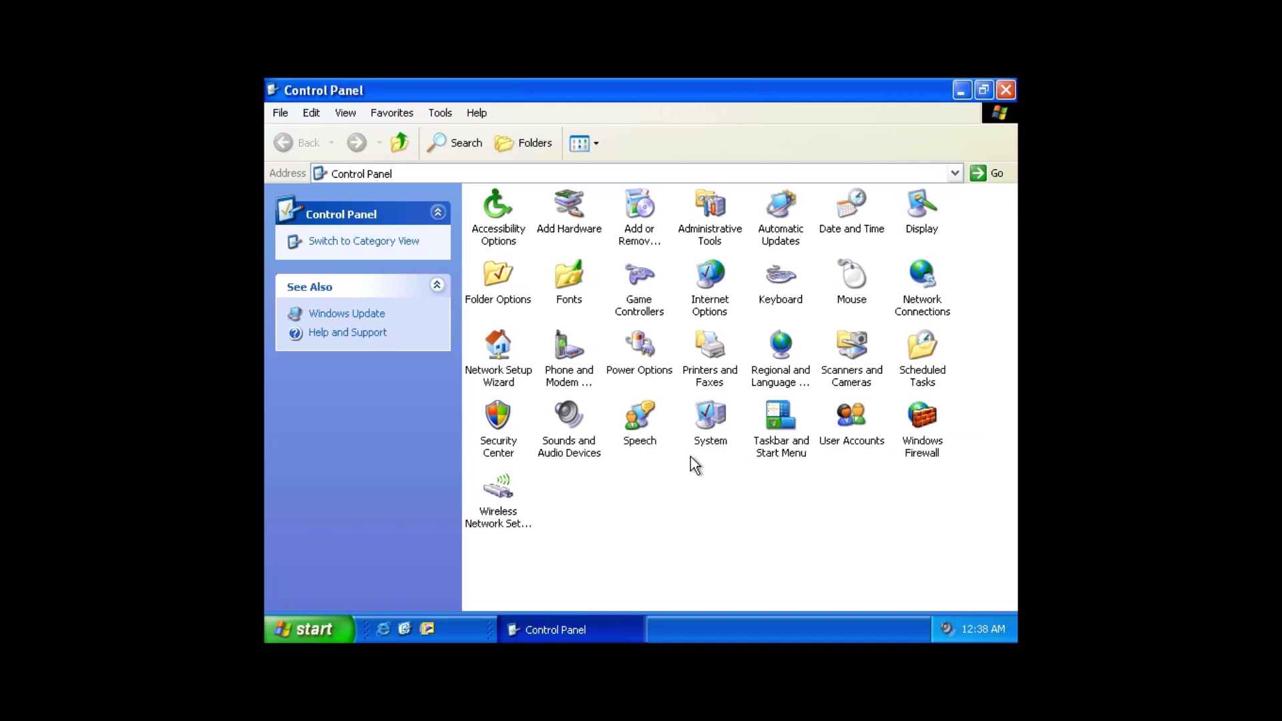
double_click(642, 239)
click(351, 257)
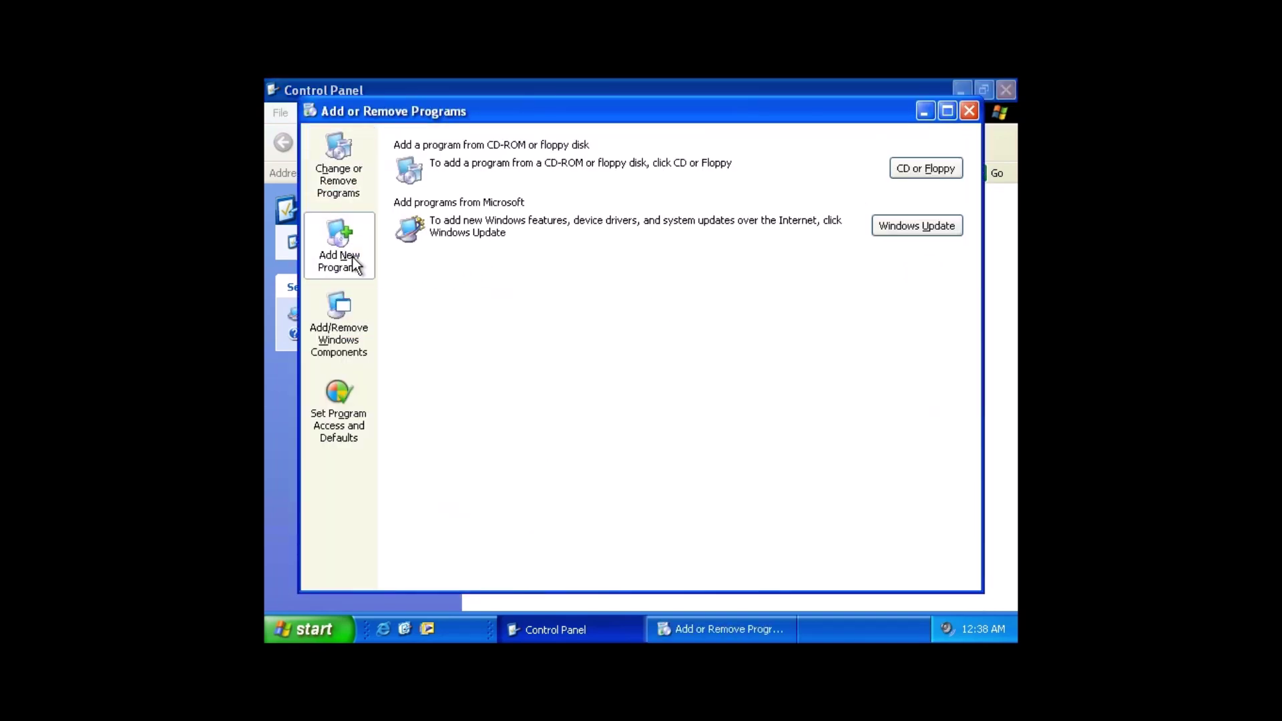
click(337, 326)
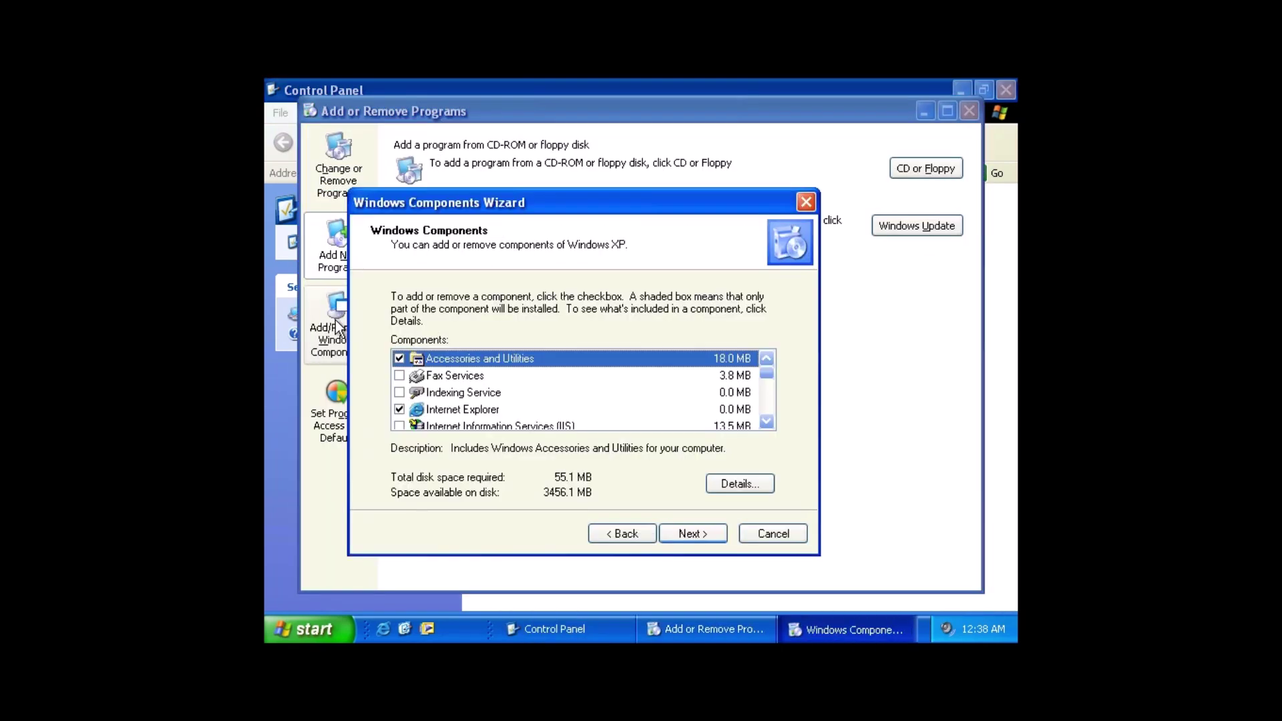
scroll(761, 401, down, 4)
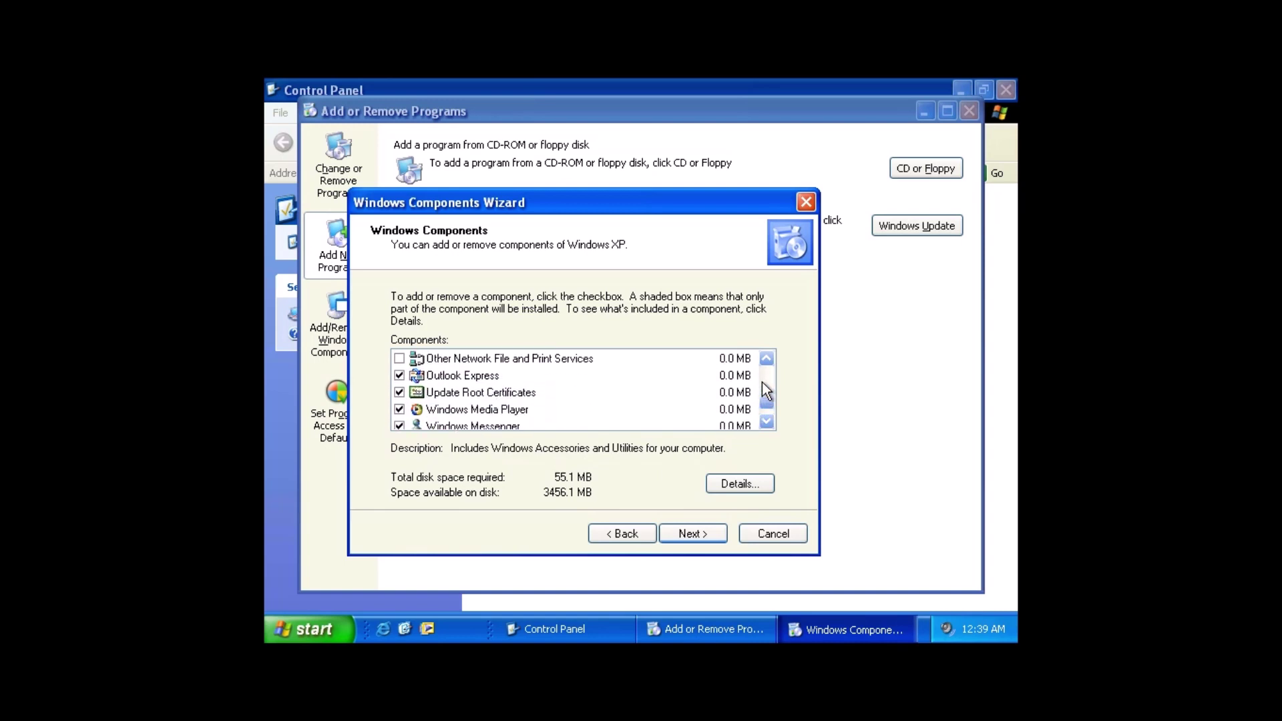
click(750, 535)
click(353, 335)
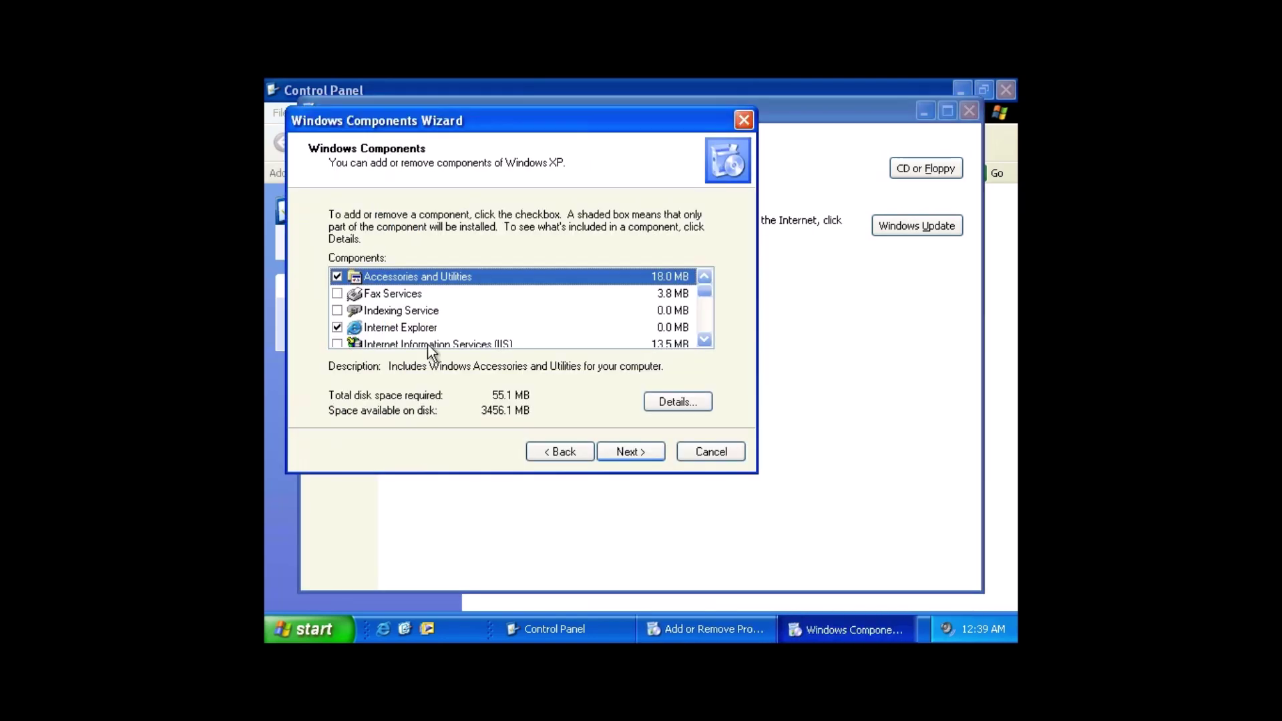
click(700, 453)
- Review the Microsoft Windows and Non-Microsoft configurations in Set Program Access and Defaults, and cancel without changes
click(339, 399)
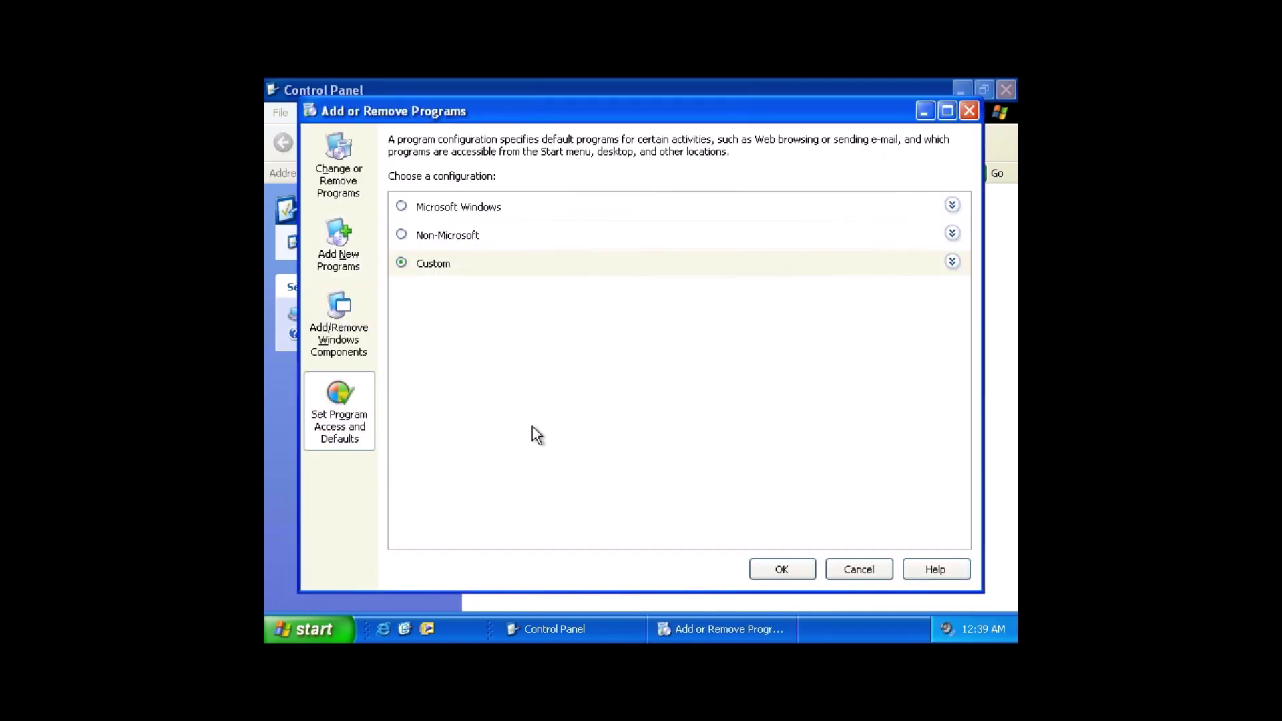
click(953, 205)
click(952, 205)
click(953, 235)
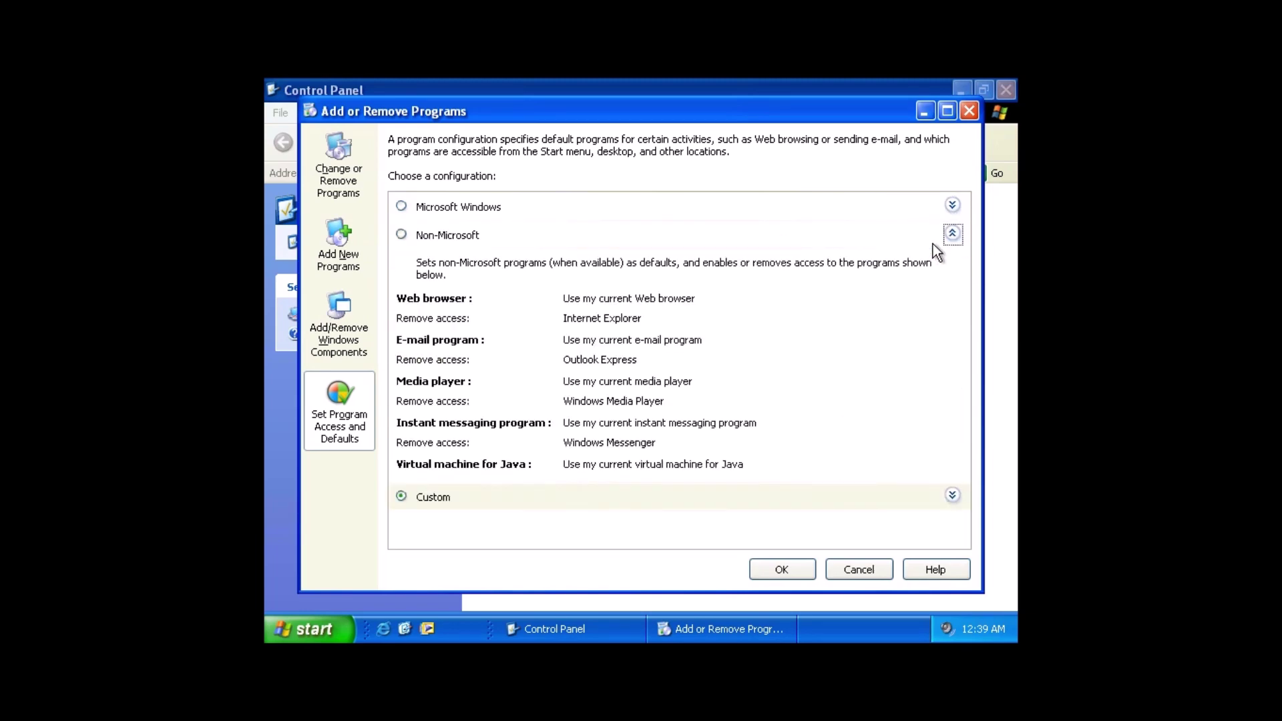
click(868, 568)
- View the Speed and Hardware settings of the keyboard properties and close them
double_click(778, 294)
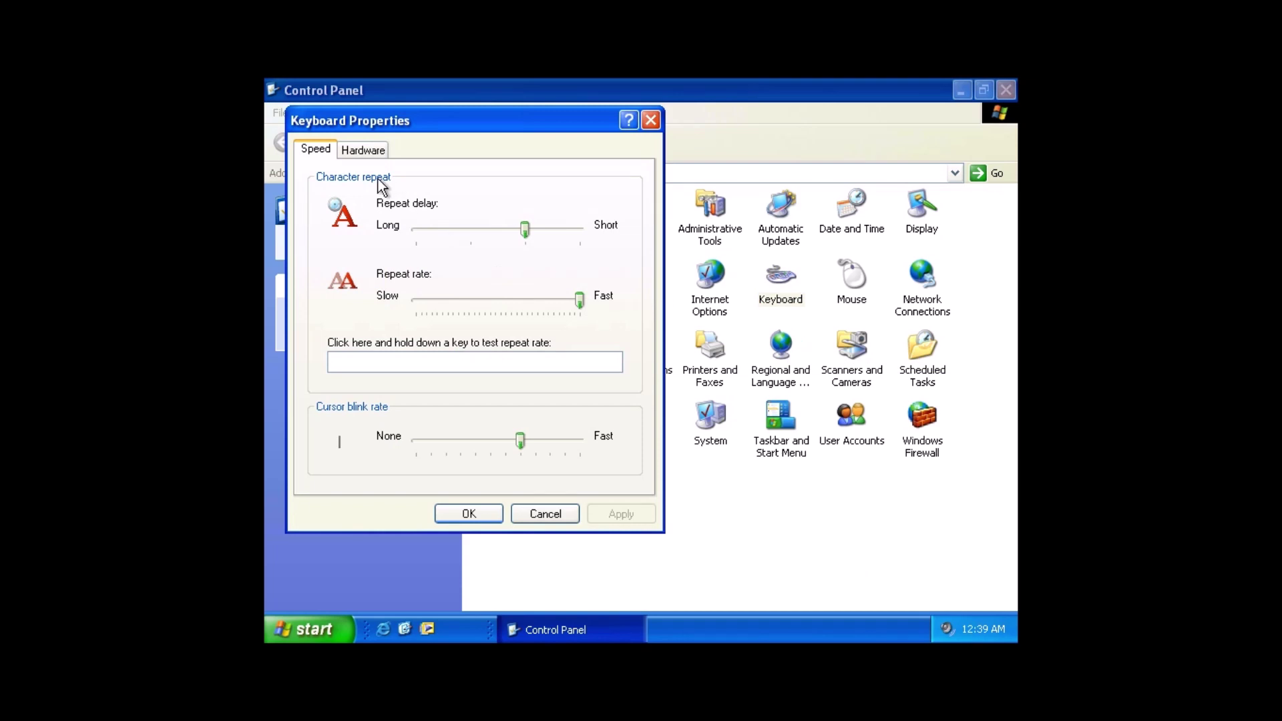
click(364, 150)
click(650, 121)
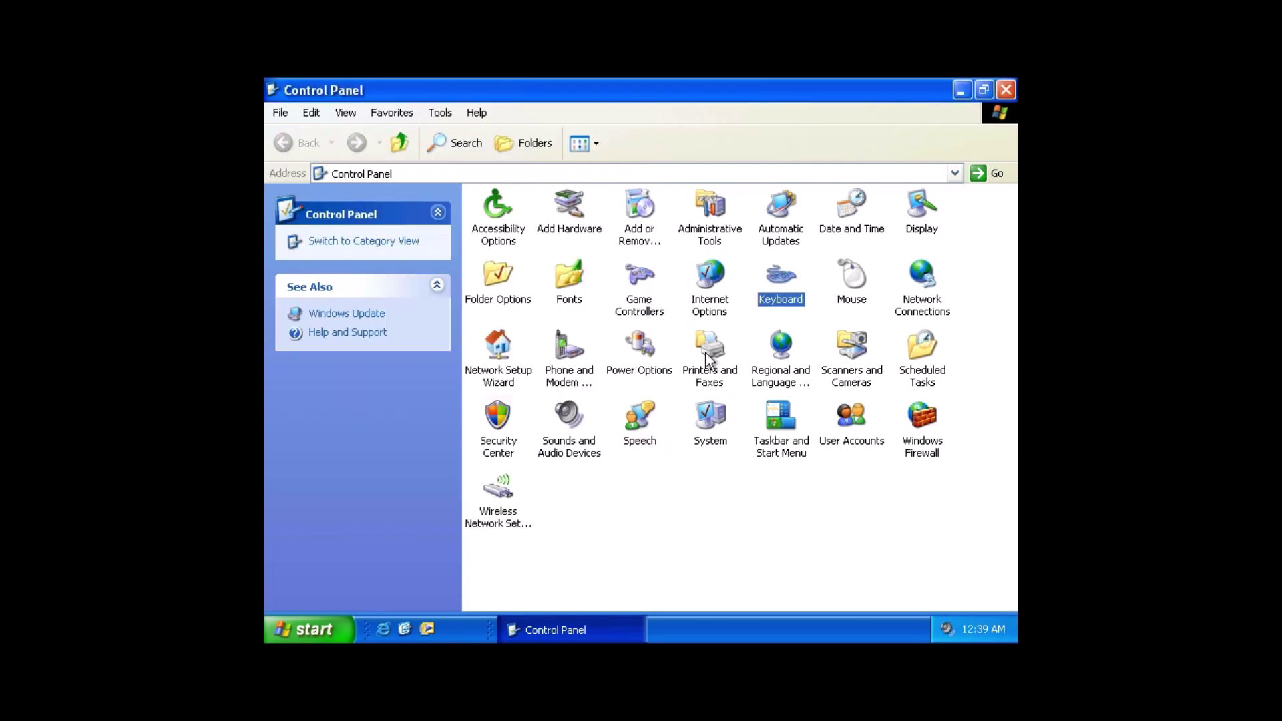
- Open the screen saver settings in Display Properties and preview several 3D screen savers, including 3D FlowerBox and 3D Maze
double_click(920, 232)
click(447, 178)
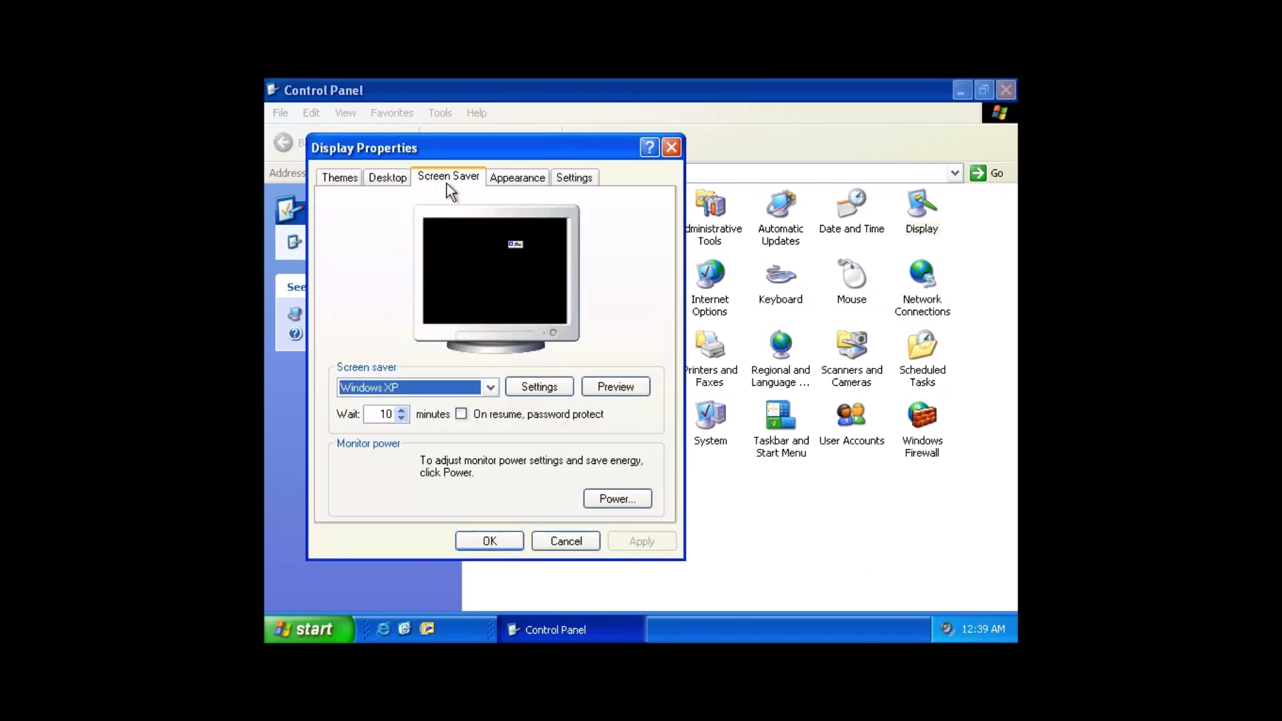
click(490, 388)
click(380, 416)
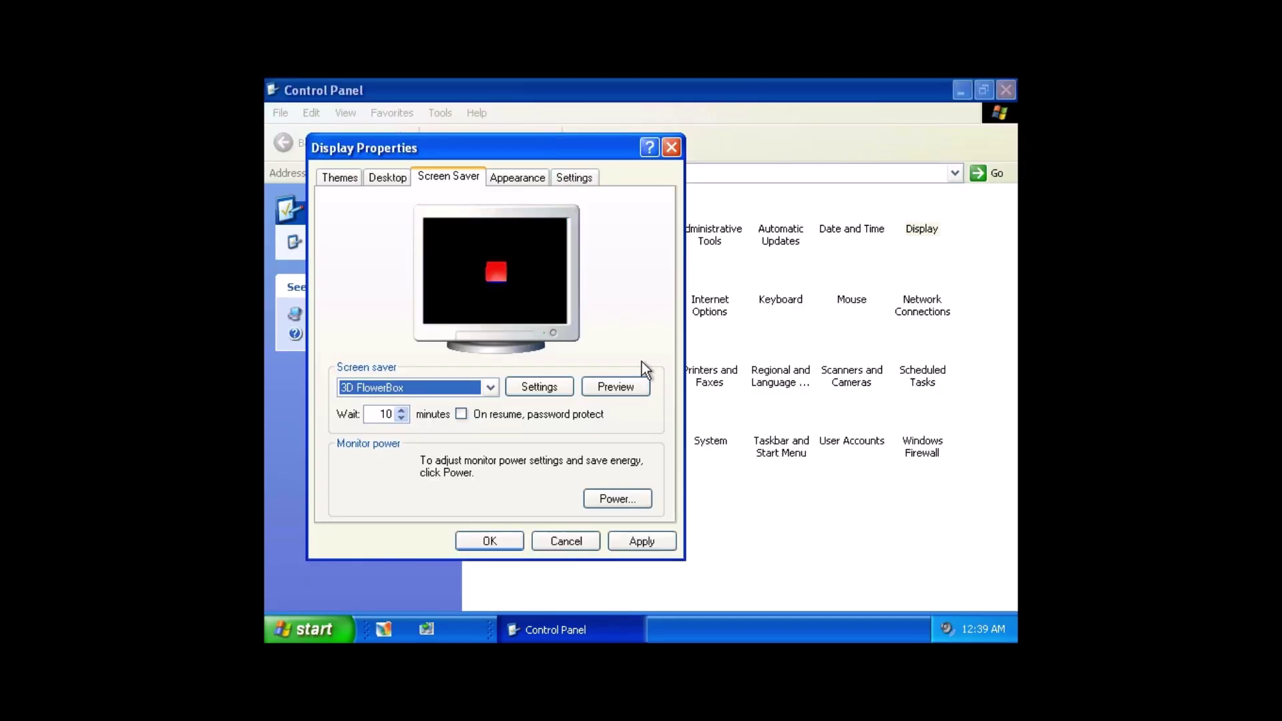
drag(553, 143, 713, 180)
click(649, 424)
click(560, 466)
click(595, 425)
click(538, 478)
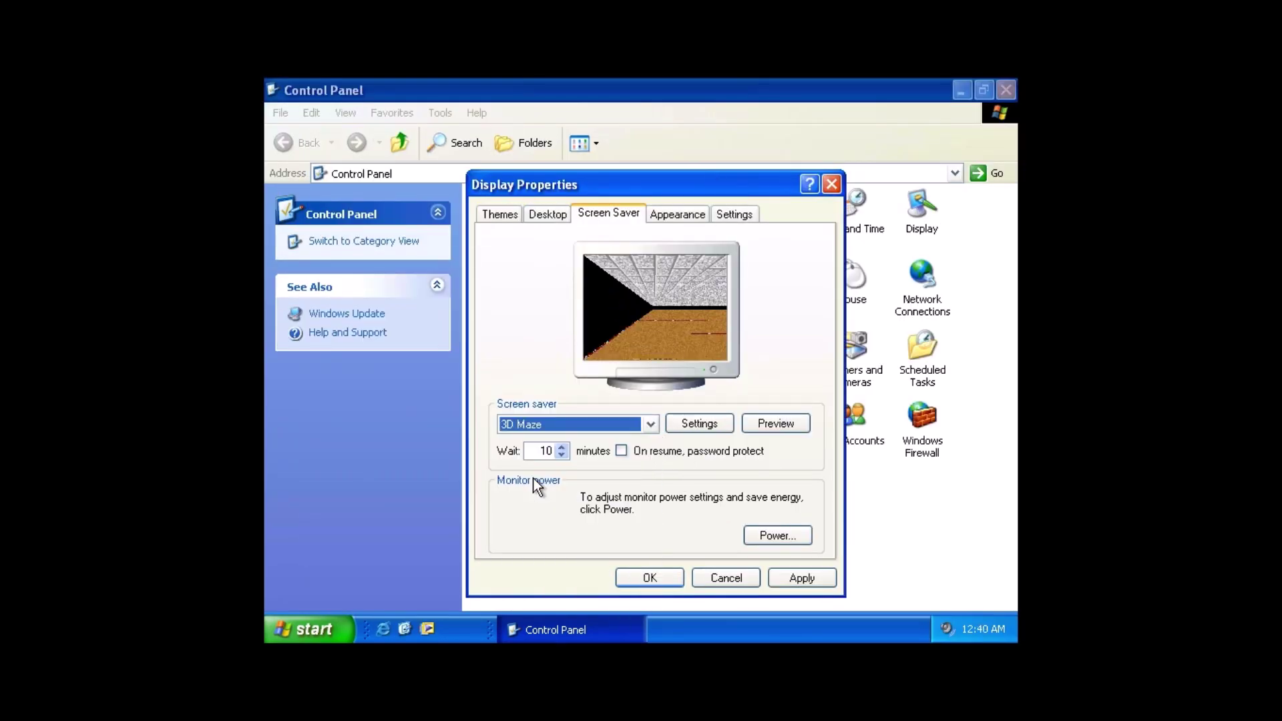
- Preview more screen savers from 3D Pipes through 3D Text and Beziers to Flying Windows
click(639, 425)
click(541, 491)
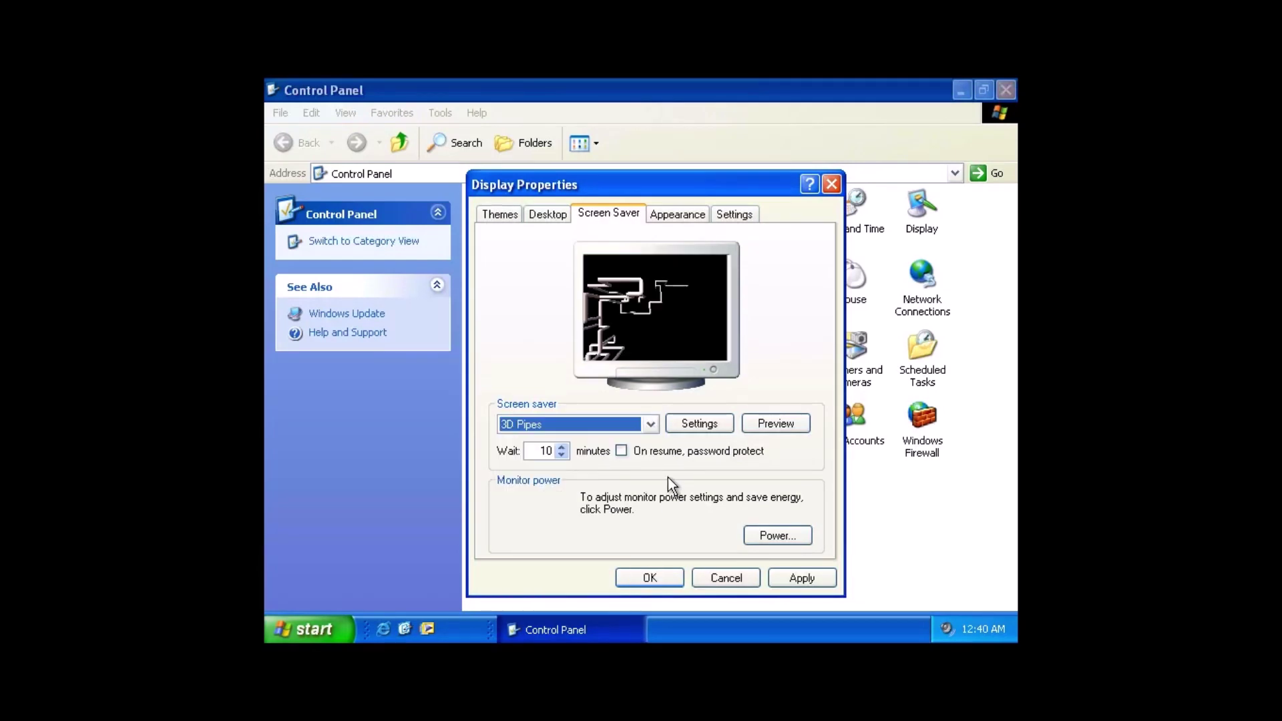
click(650, 422)
click(541, 500)
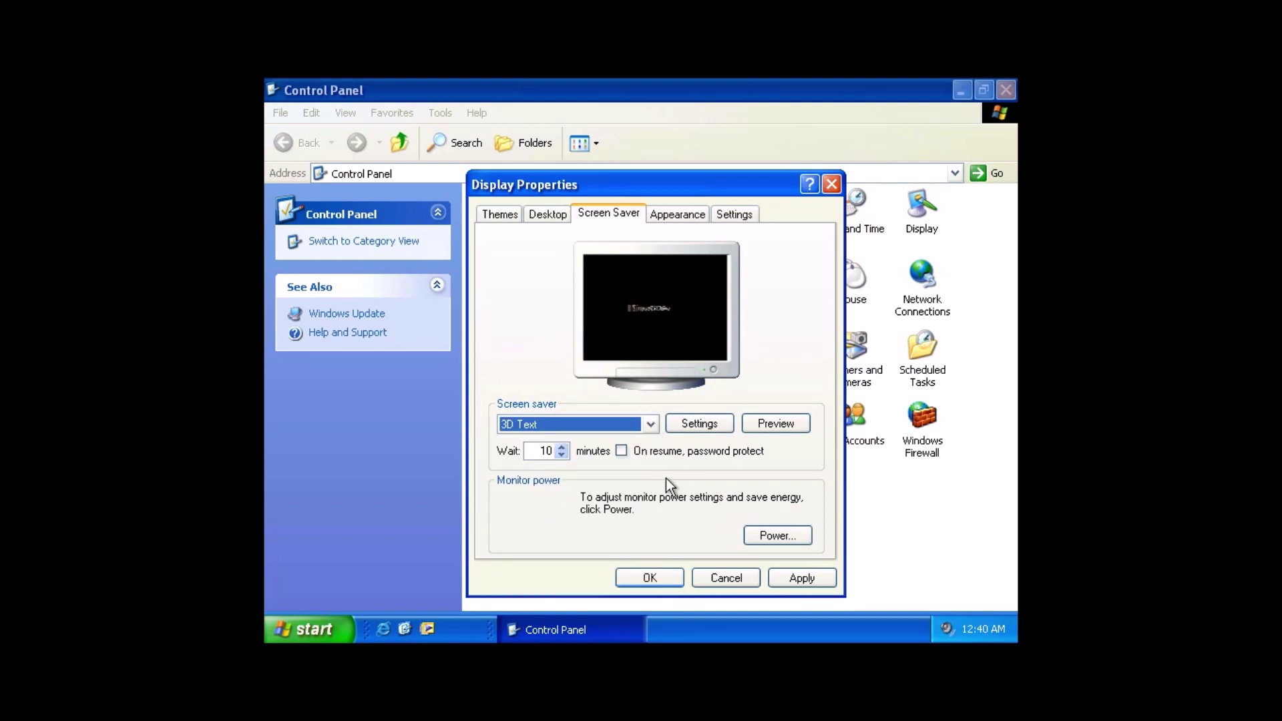
click(651, 424)
click(542, 512)
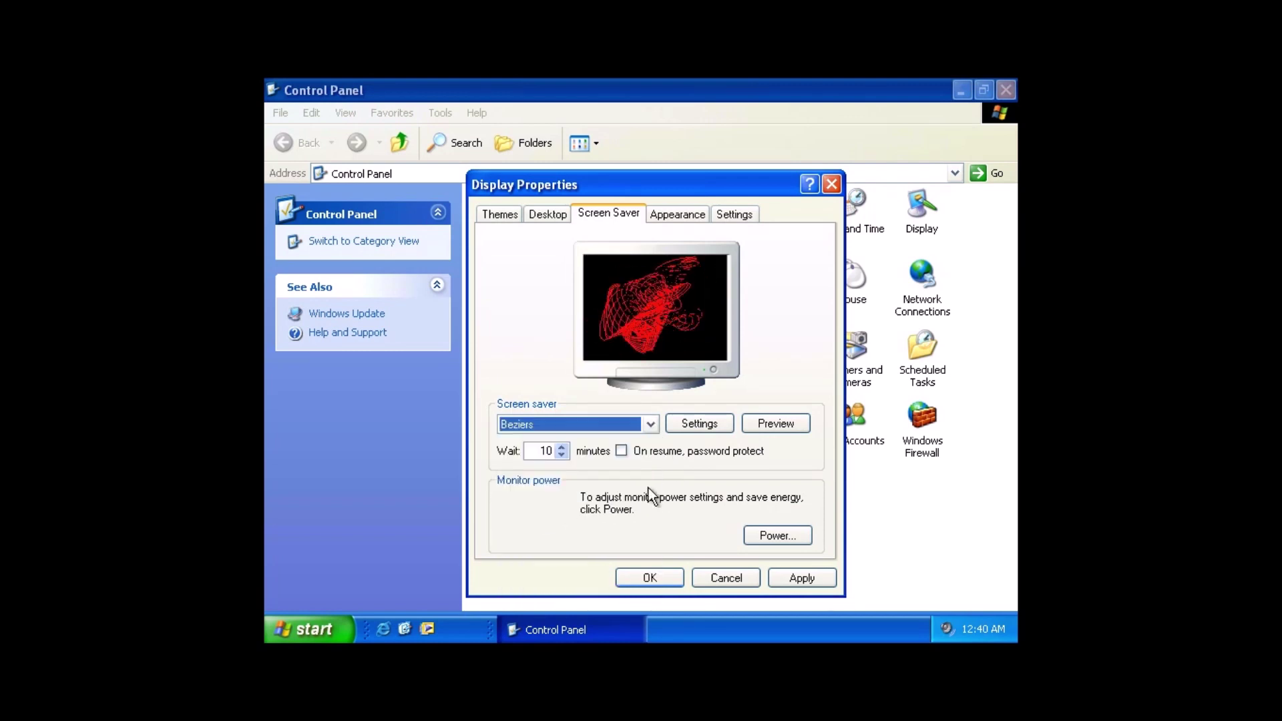
click(651, 424)
click(544, 525)
click(650, 425)
click(544, 540)
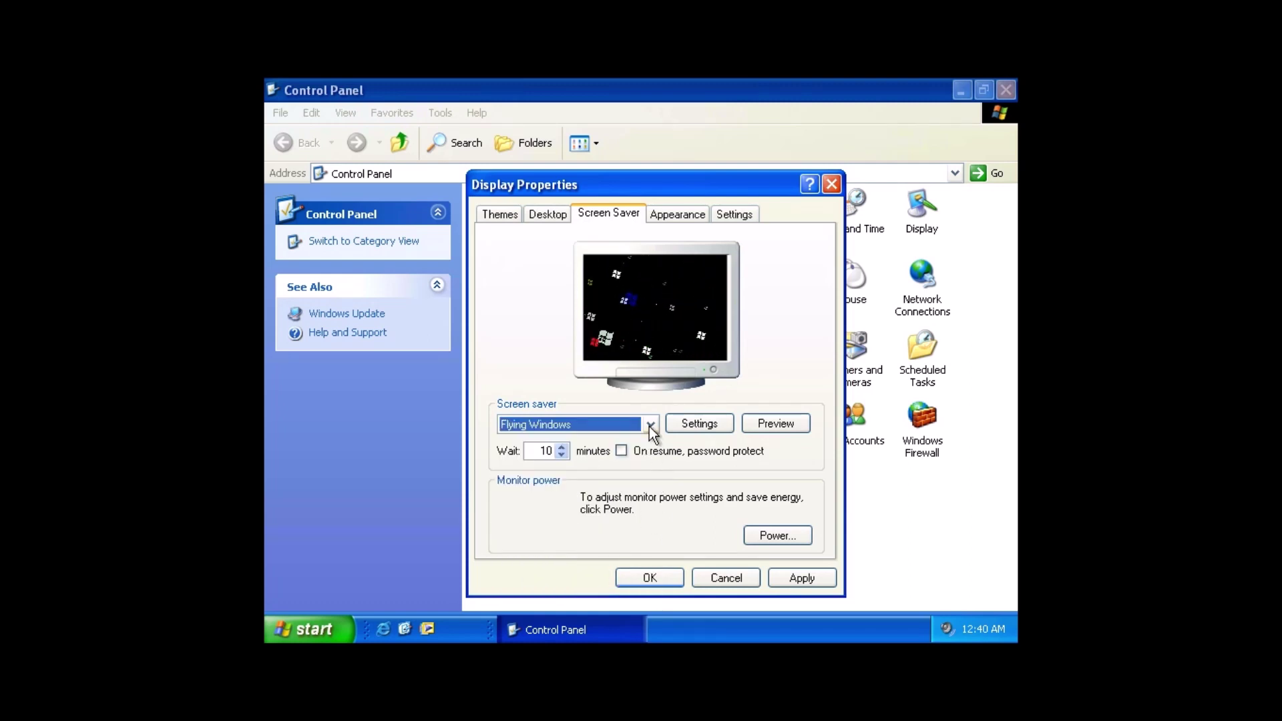
- Preview the remaining screen savers in the list, including Mystify and Starfield
click(650, 424)
click(547, 551)
click(650, 425)
click(546, 565)
click(650, 425)
click(546, 577)
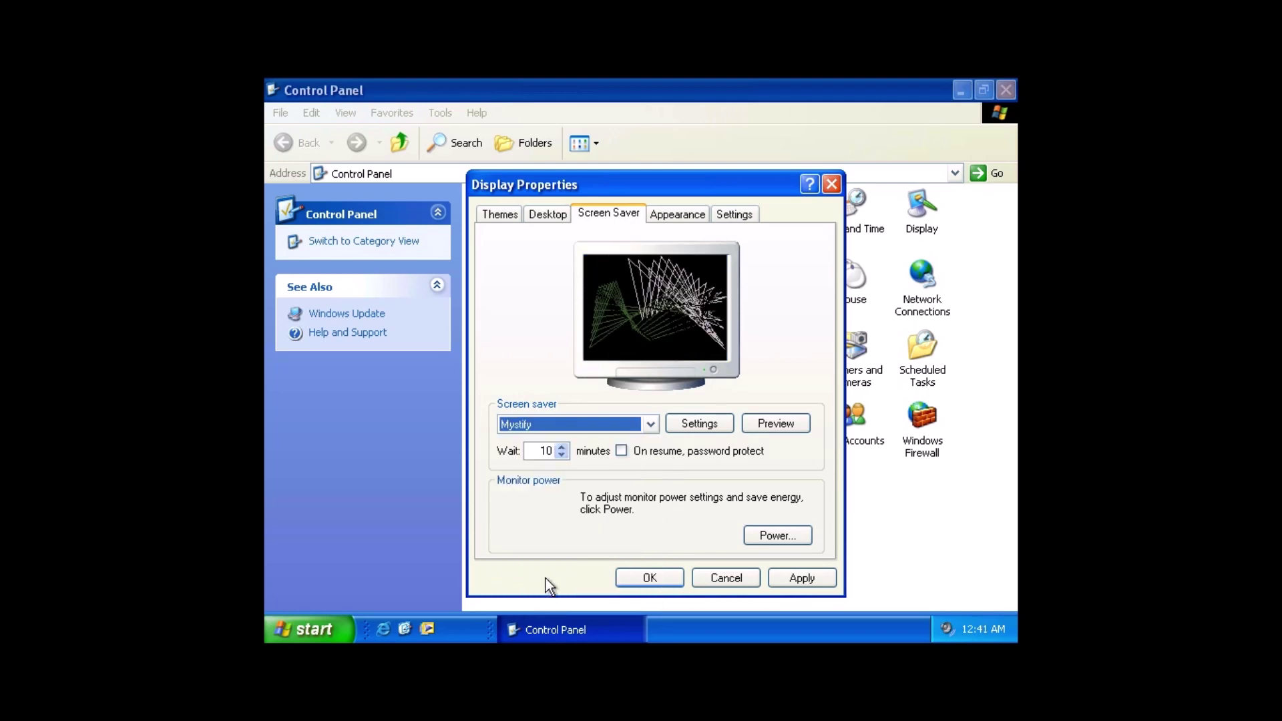
click(650, 424)
click(542, 590)
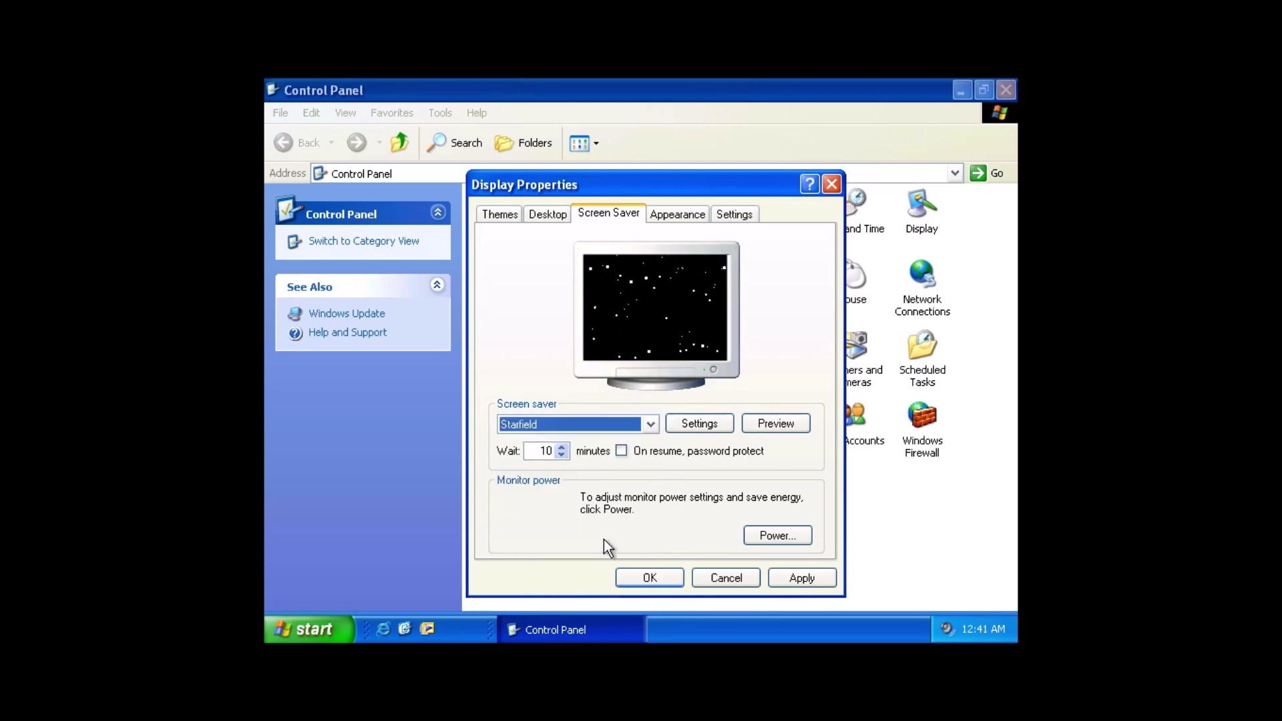
- Choose 3D Flying Objects as the screen saver, apply it and close Display Properties
click(650, 424)
click(644, 428)
click(634, 451)
click(631, 425)
click(567, 462)
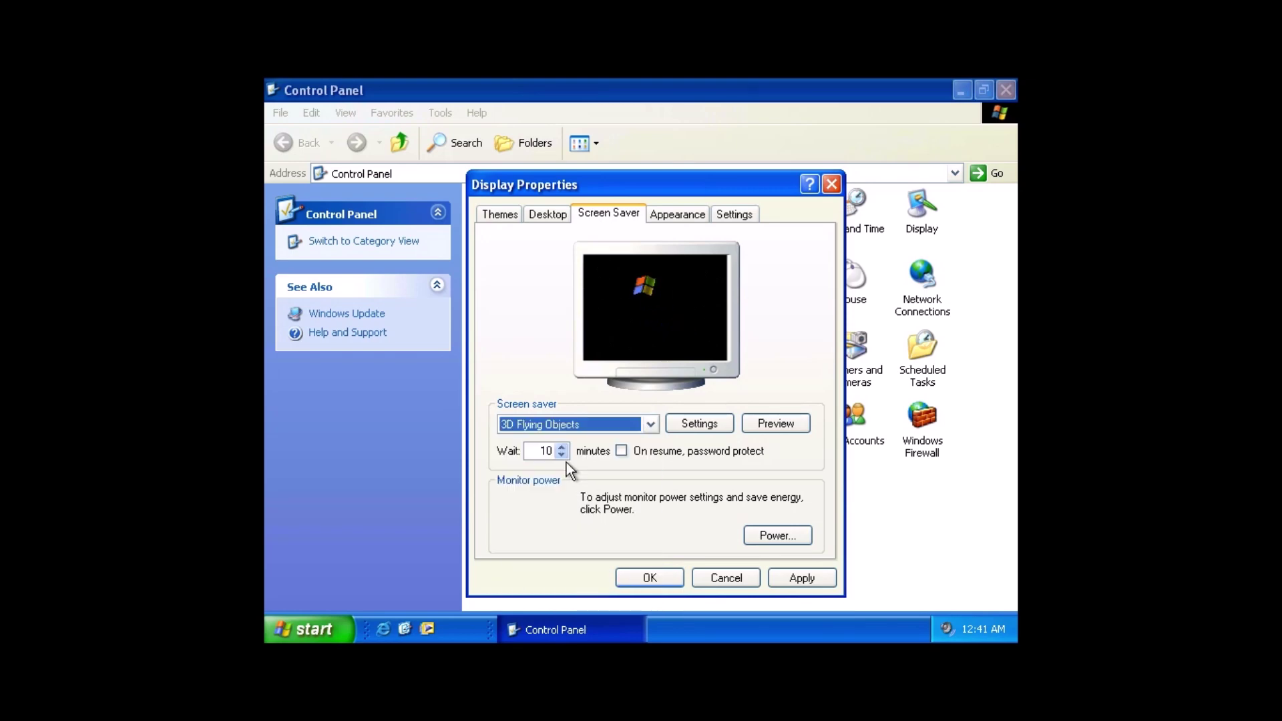
click(800, 577)
click(622, 577)
- View the System properties from Control Panel and close them
double_click(707, 432)
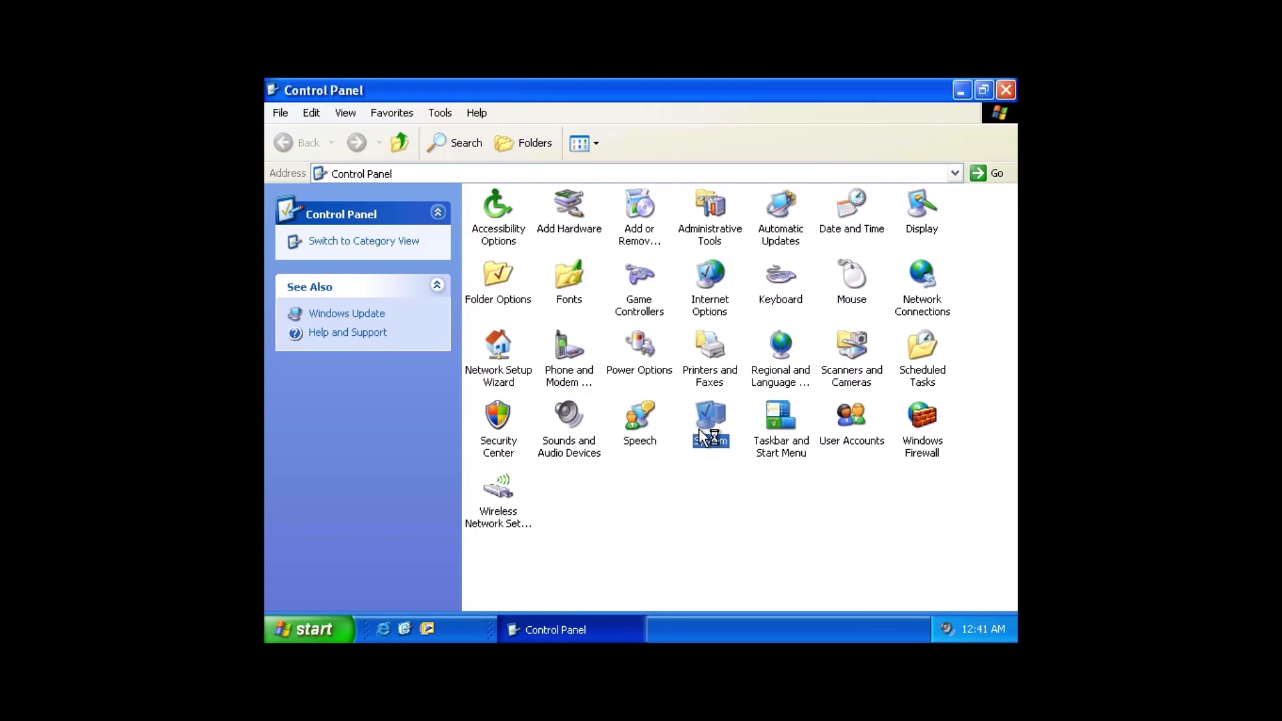
click(542, 209)
click(695, 163)
- Open the C: drive from My Computer, reveal its contents and list them in Details view
click(399, 143)
double_click(547, 332)
click(594, 322)
click(596, 150)
click(599, 235)
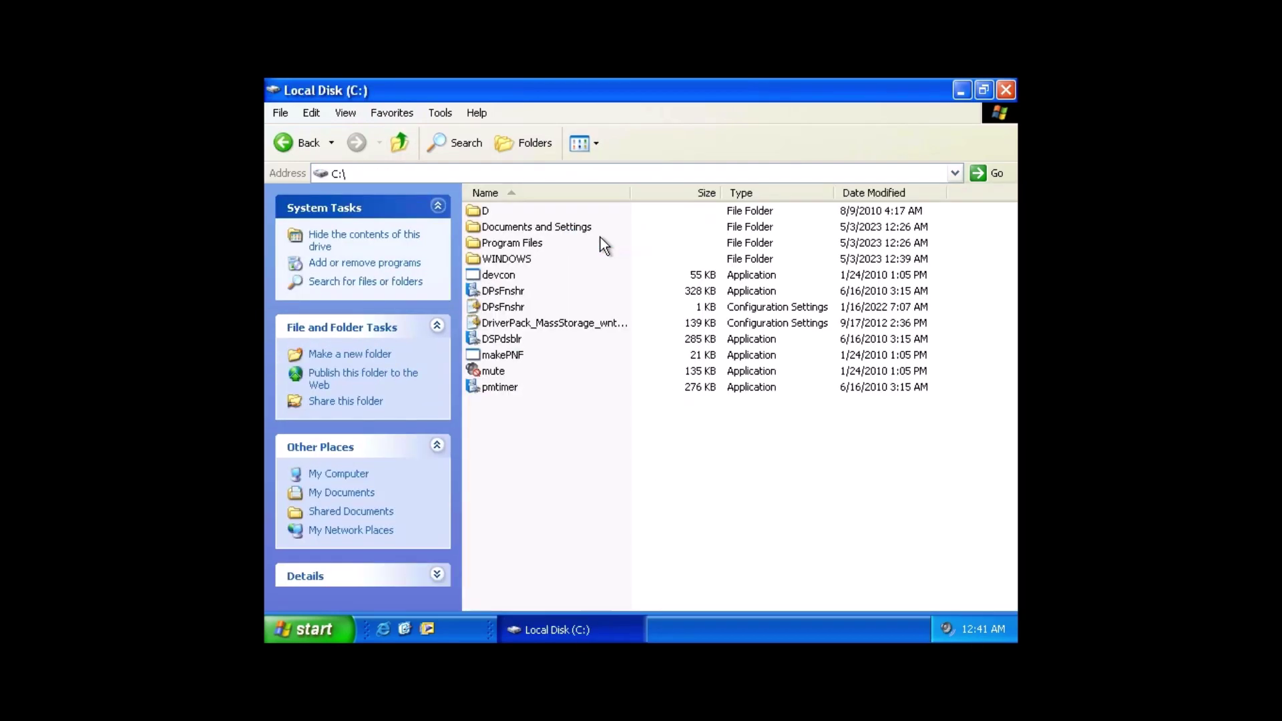
- Set Folder Options to show hidden files, protected operating system files and the extensions of known file types
click(601, 143)
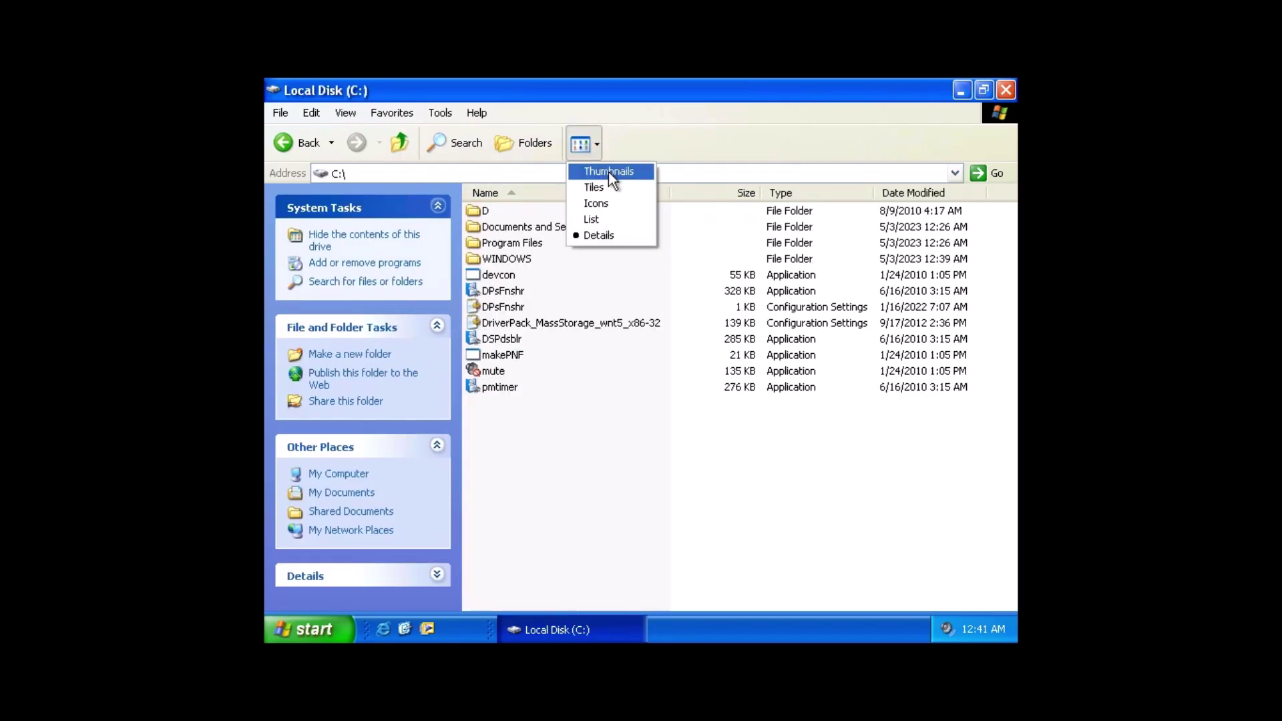
click(442, 113)
click(461, 186)
click(352, 134)
click(441, 423)
scroll(595, 391, down, 2)
click(378, 382)
click(581, 428)
click(399, 370)
click(443, 516)
- Display the C: drive contents as Tiles, look through them and refresh the folder
right_click(594, 387)
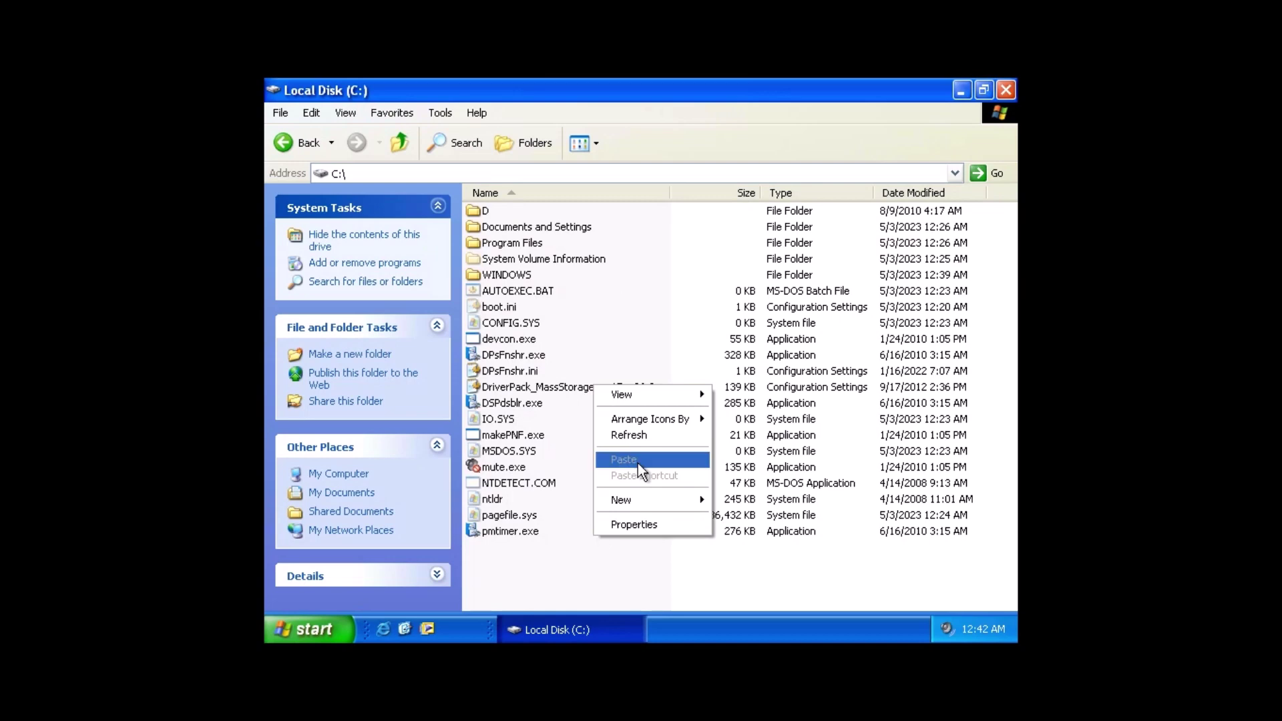
mouse_move(668, 395)
click(755, 411)
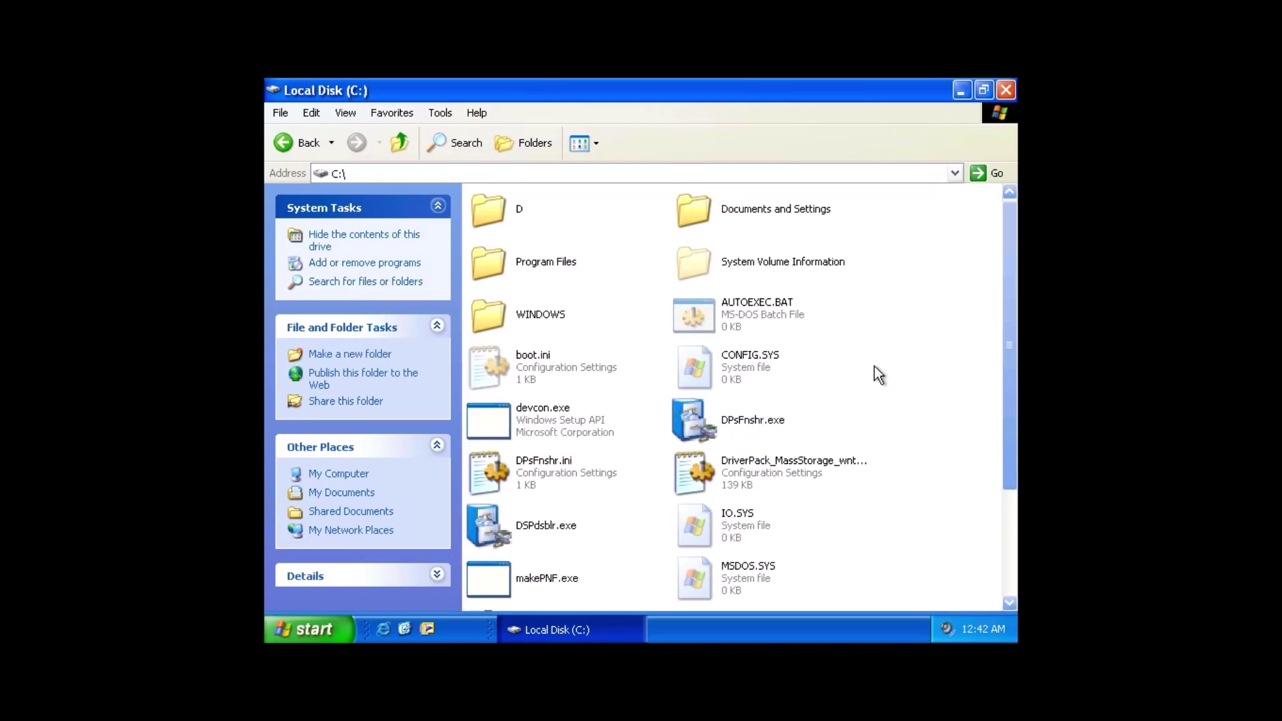
scroll(1013, 569, down, 3)
click(754, 527)
right_click(876, 370)
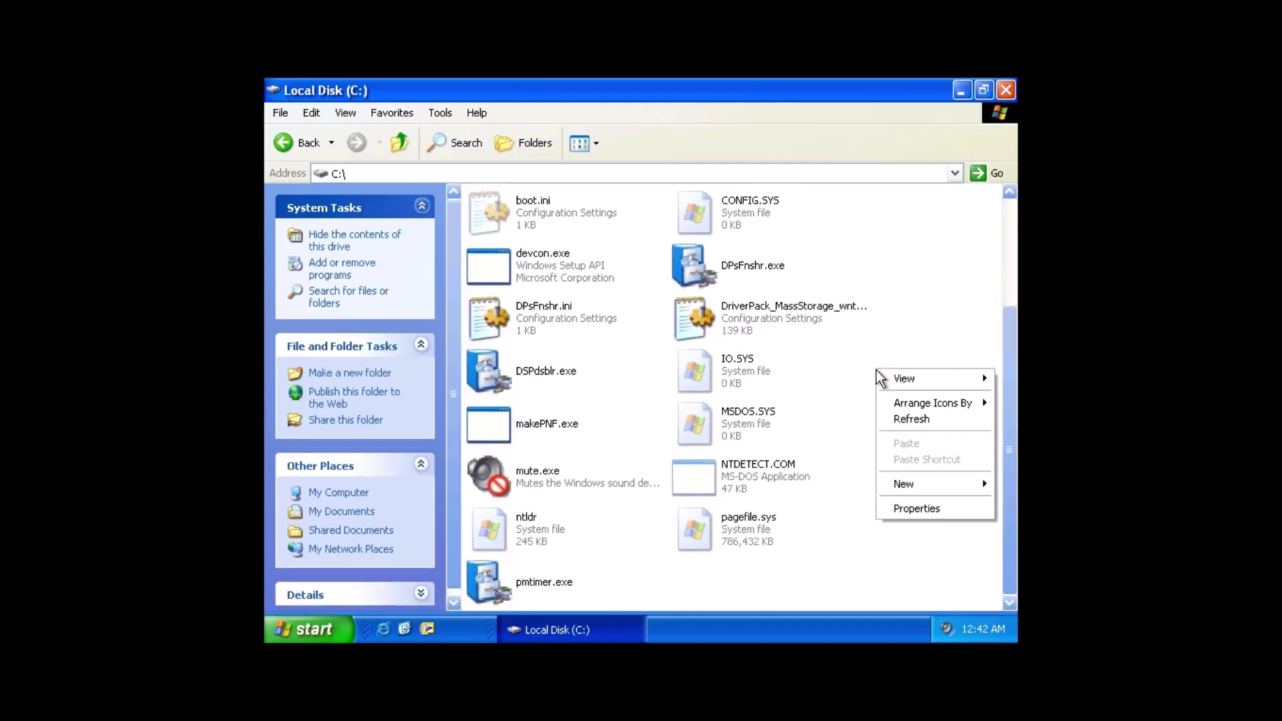
click(925, 419)
- Look inside the D folder and its M subfolder, and return to the root of the C: drive
double_click(528, 214)
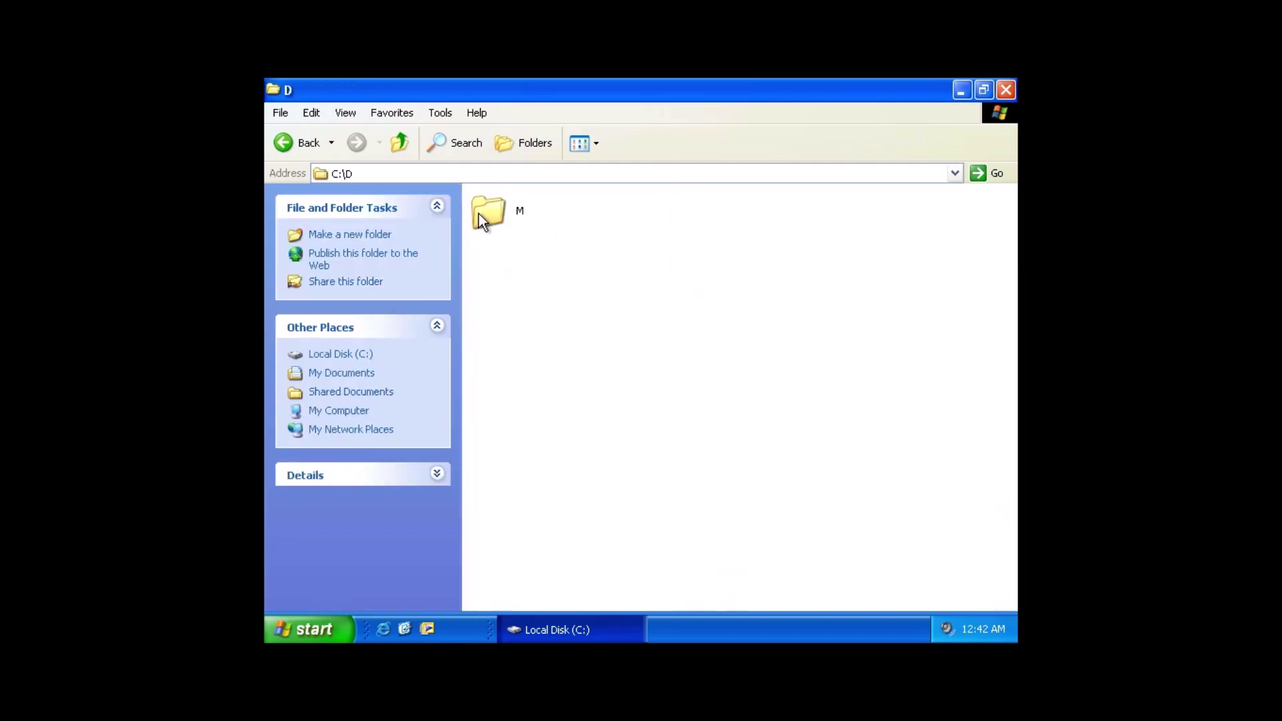
double_click(479, 214)
double_click(713, 364)
click(400, 142)
click(399, 142)
click(399, 142)
- Open the Program Files folder, reveal its contents and return to the C: drive
click(544, 261)
double_click(528, 262)
click(528, 321)
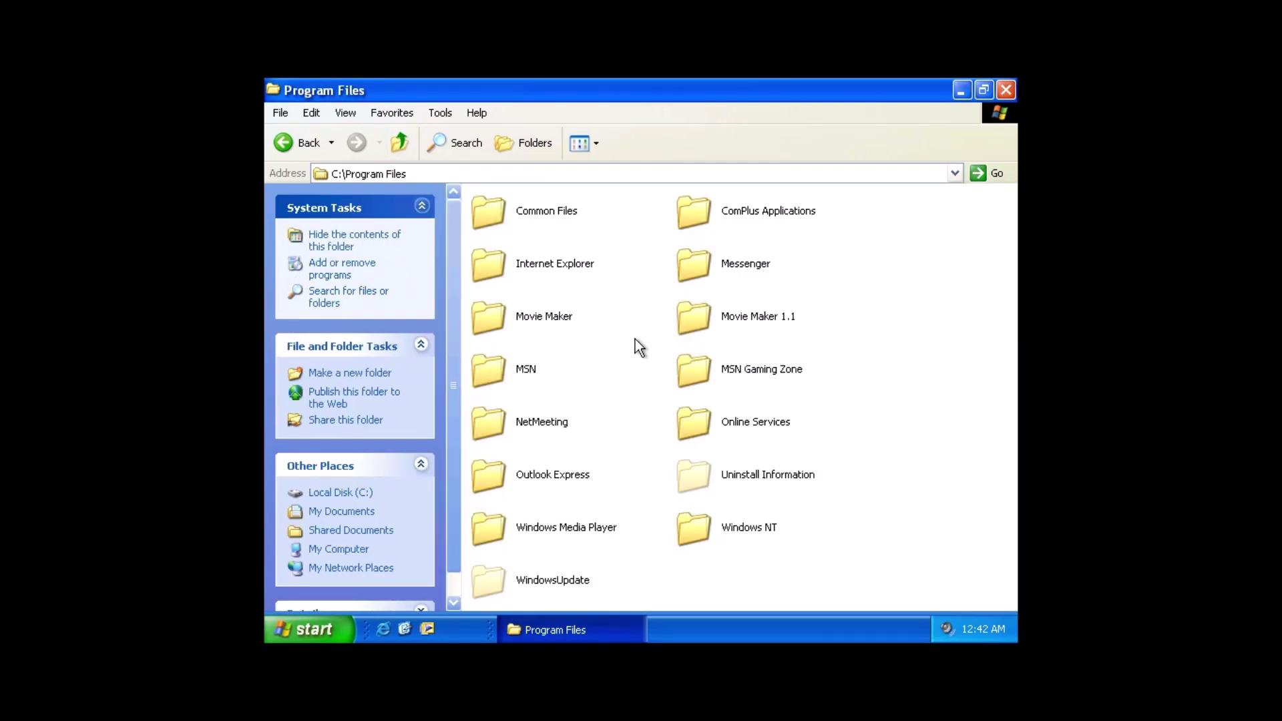
click(399, 142)
- Open the WINDOWS folder, reveal its contents and look through its folders and files
double_click(528, 315)
click(583, 319)
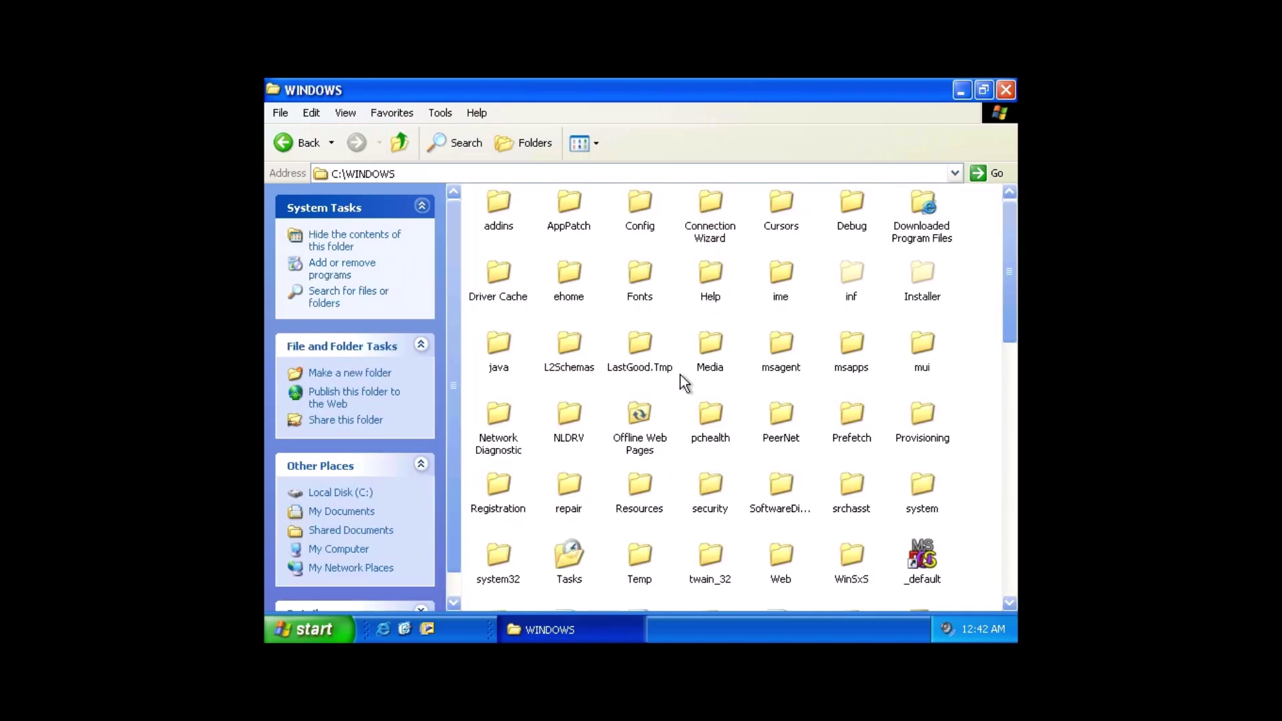
drag(1011, 327, 1004, 574)
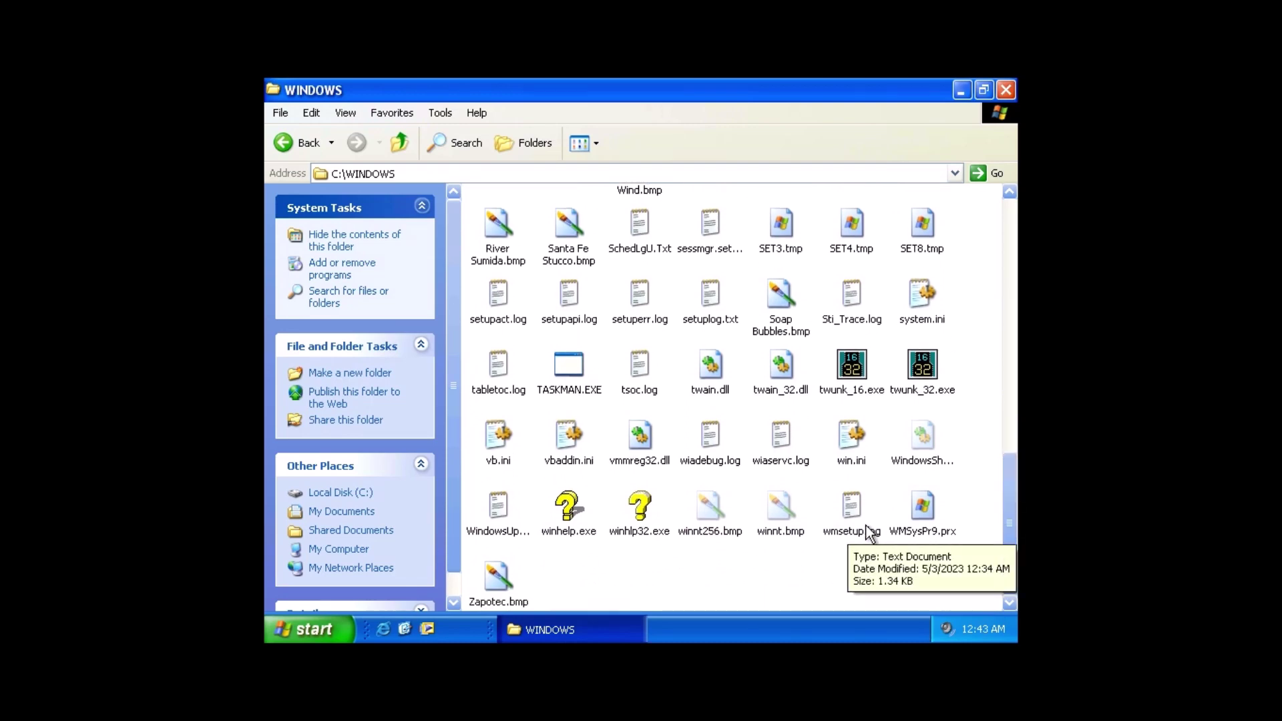
drag(1016, 520, 1009, 331)
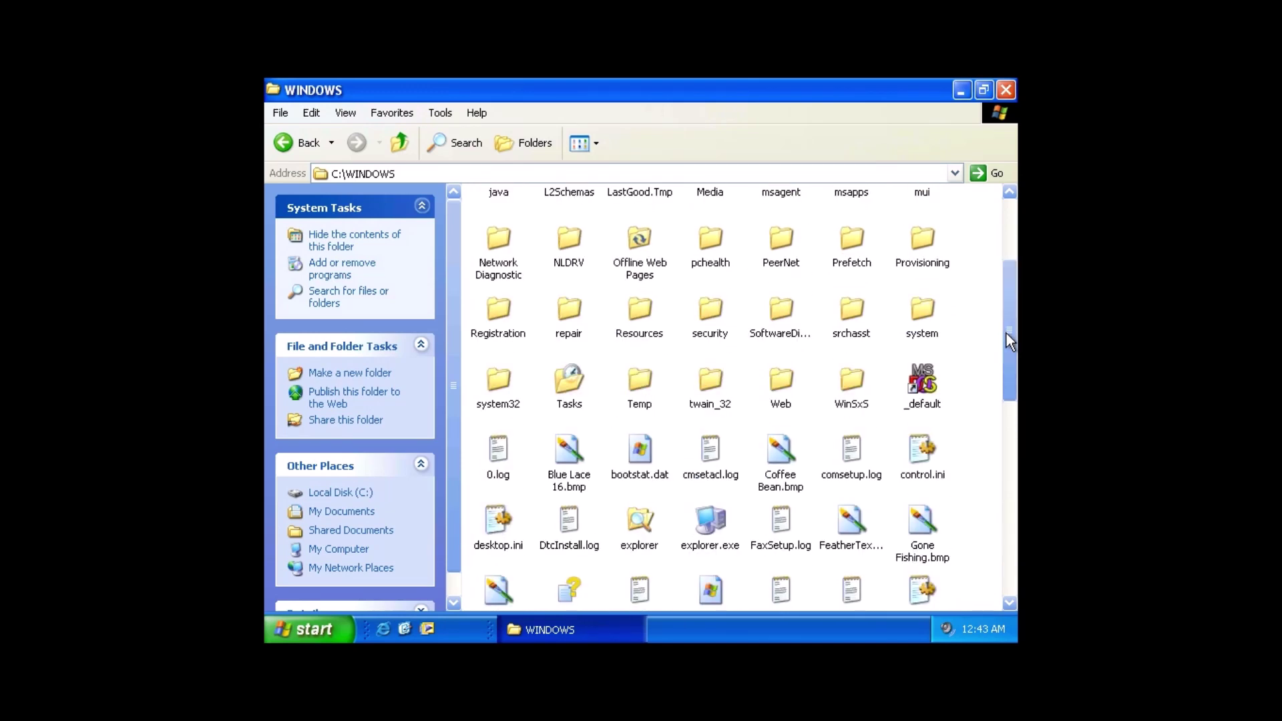
- Open the system32 folder, reveal its contents and go to the files beginning with W
double_click(500, 391)
click(514, 320)
drag(1009, 219, 1008, 423)
click(727, 378)
key(w)
- Examine the W files in system32, from the wbcache files to wuauserv.dll, and close the folder window
scroll(827, 434, down, 6)
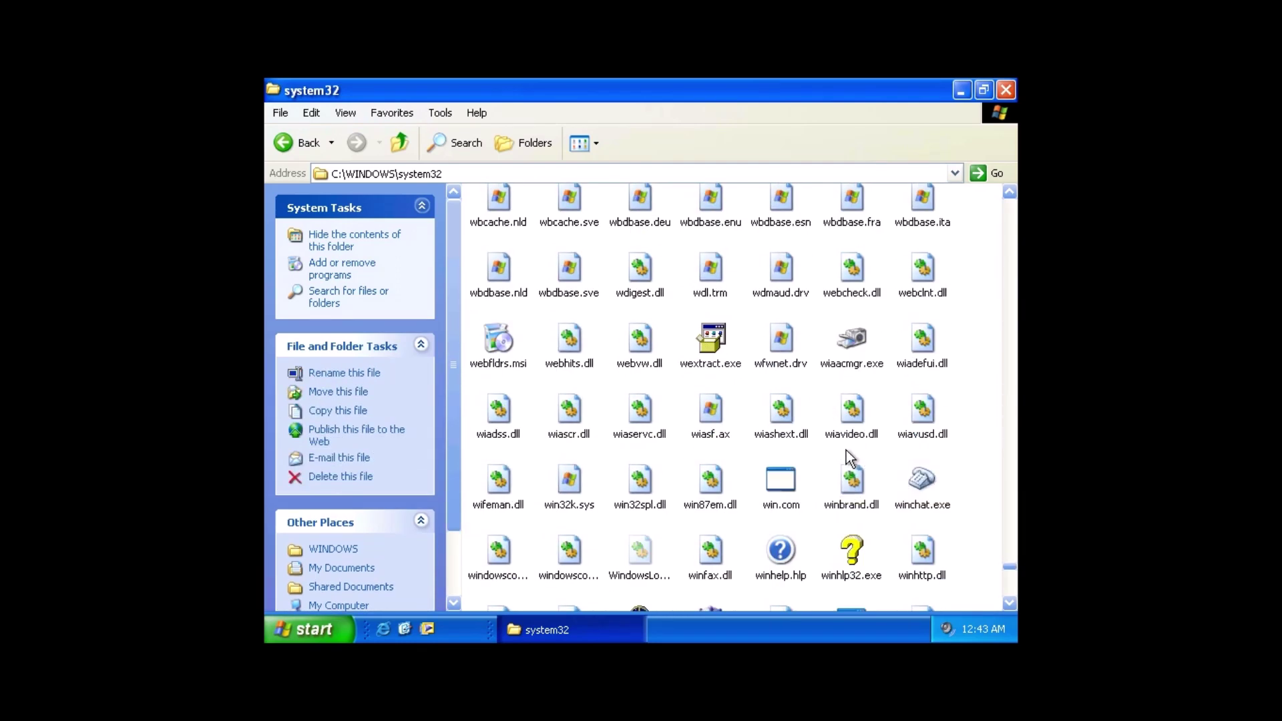
scroll(850, 458, down, 3)
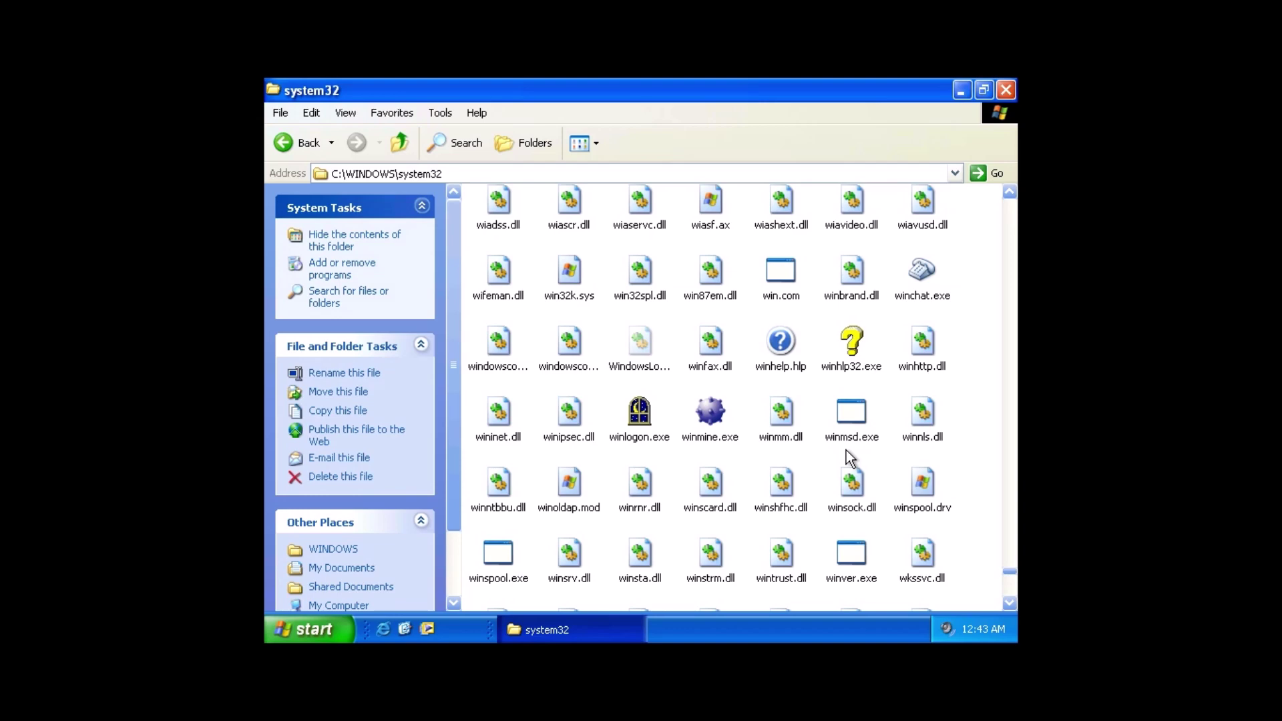
scroll(846, 458, down, 2)
scroll(765, 420, down, 1)
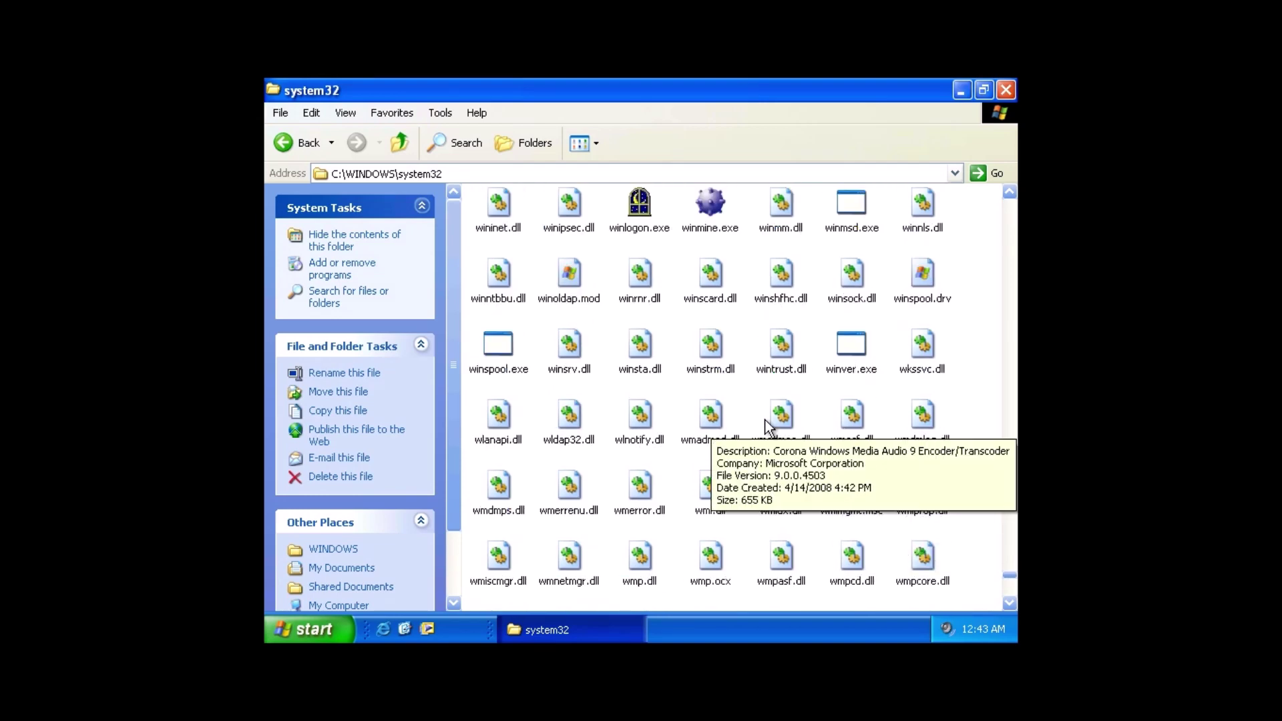
scroll(765, 425, up, 2)
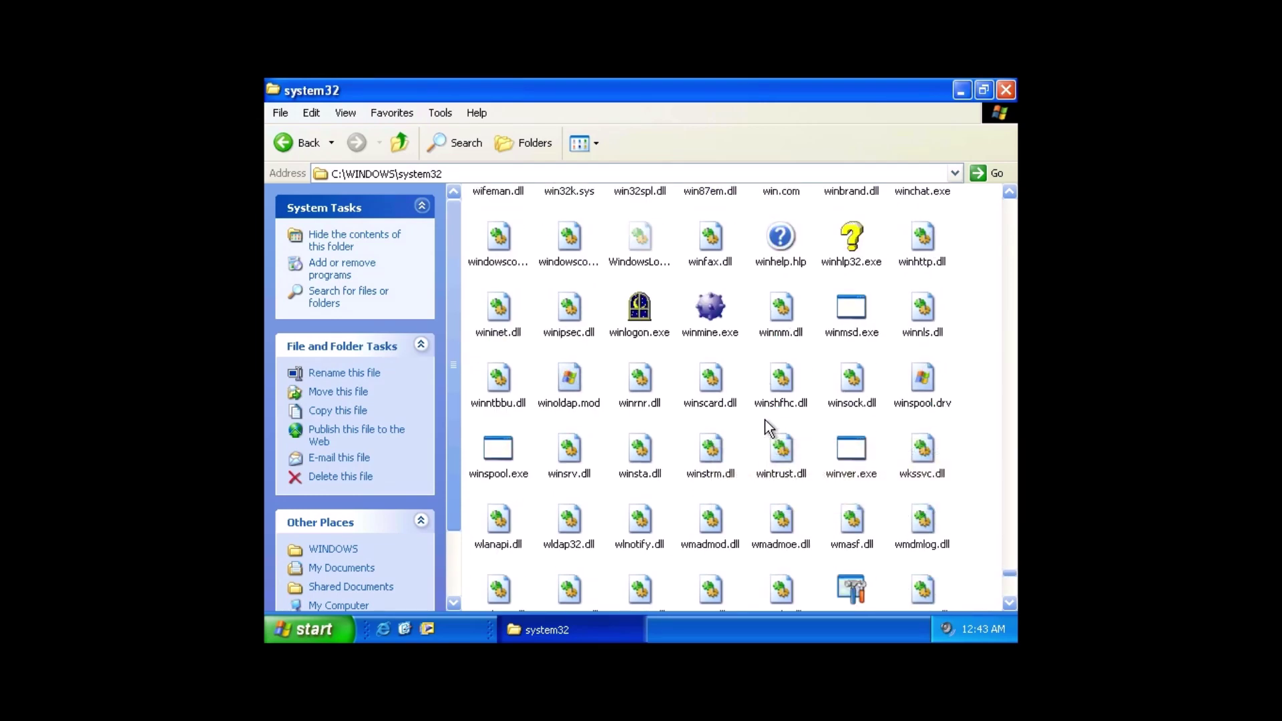
scroll(769, 425, down, 8)
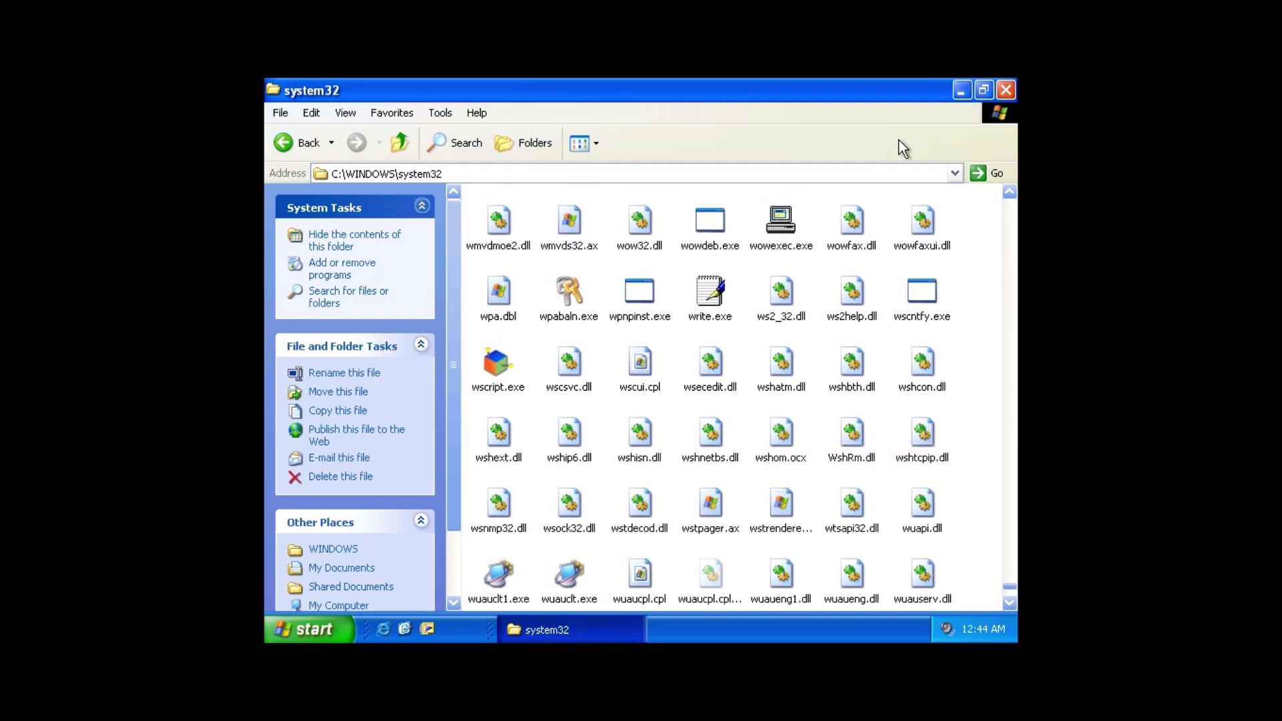
click(1003, 92)
- Run Tour Windows Whistler from the Accessories, watch its Flash animation and exit it
click(311, 636)
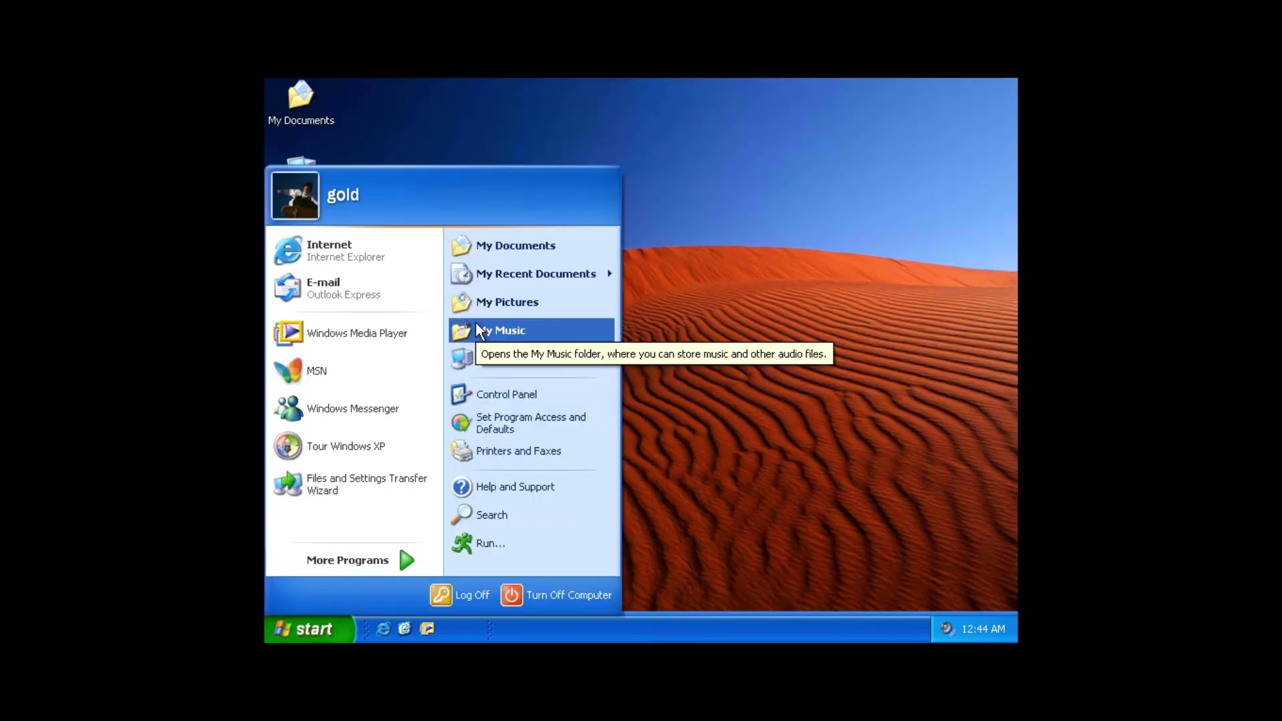
click(373, 560)
mouse_move(511, 342)
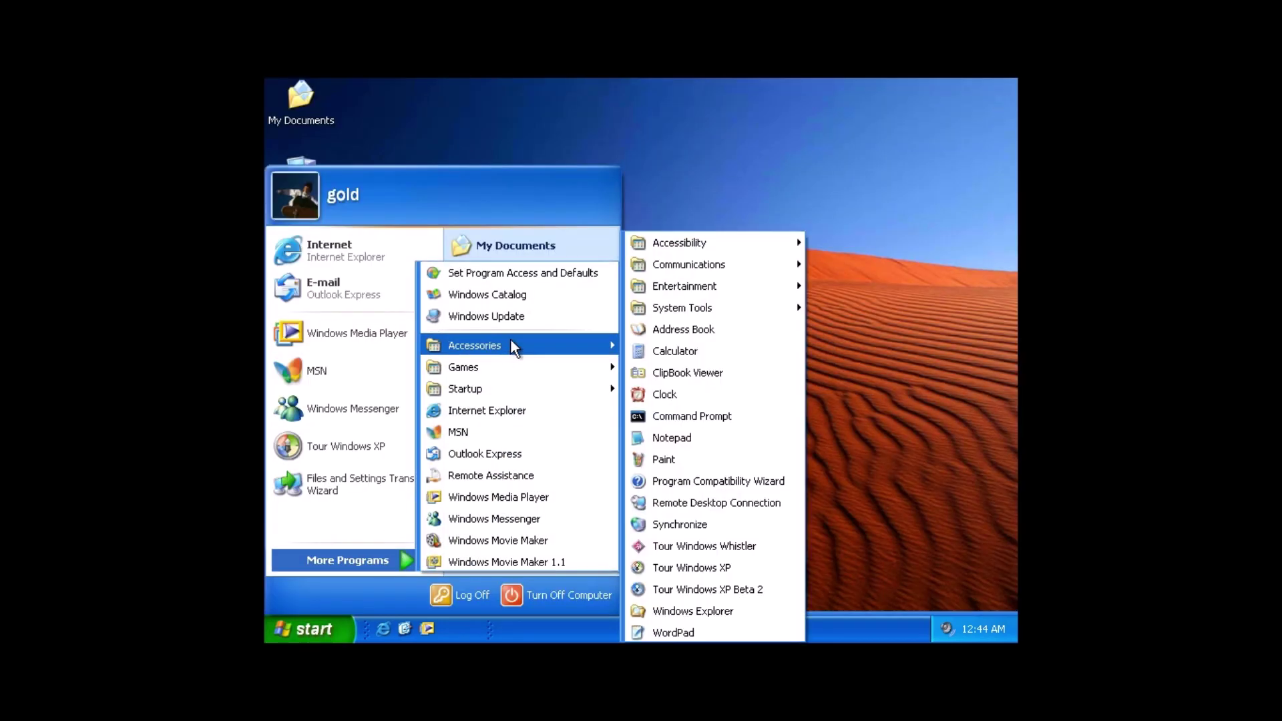
click(675, 544)
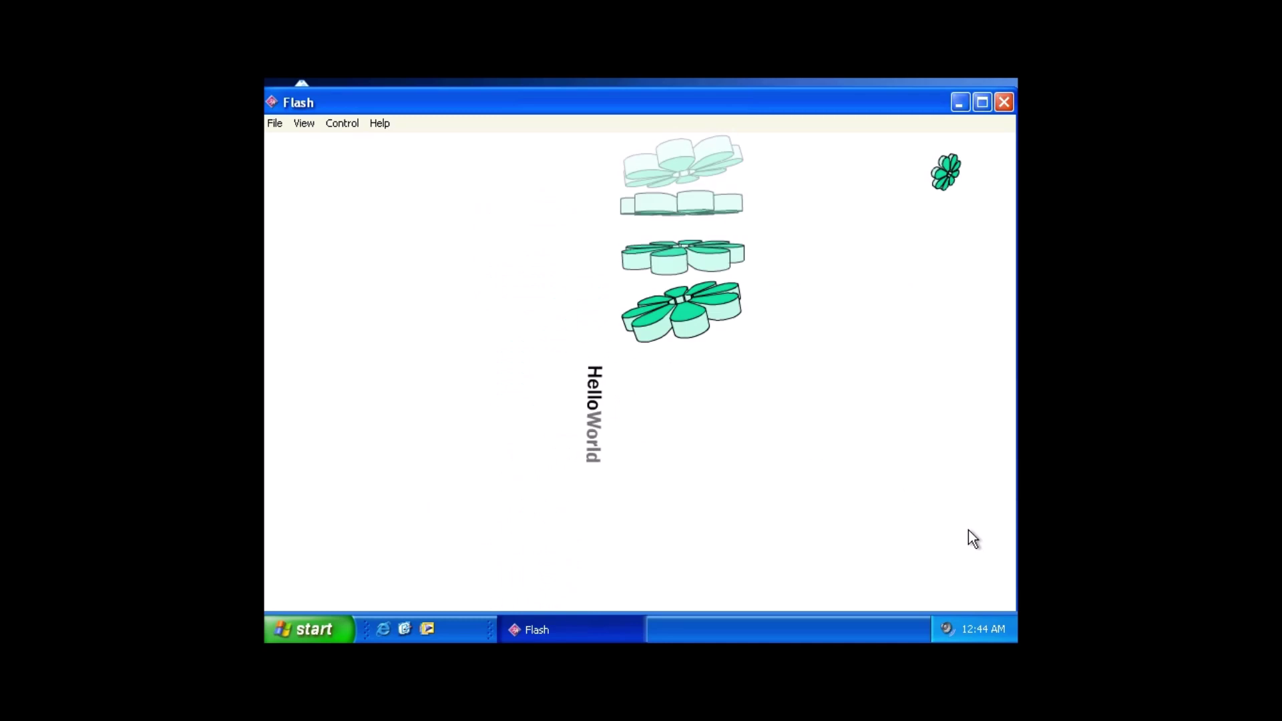
click(275, 122)
click(298, 229)
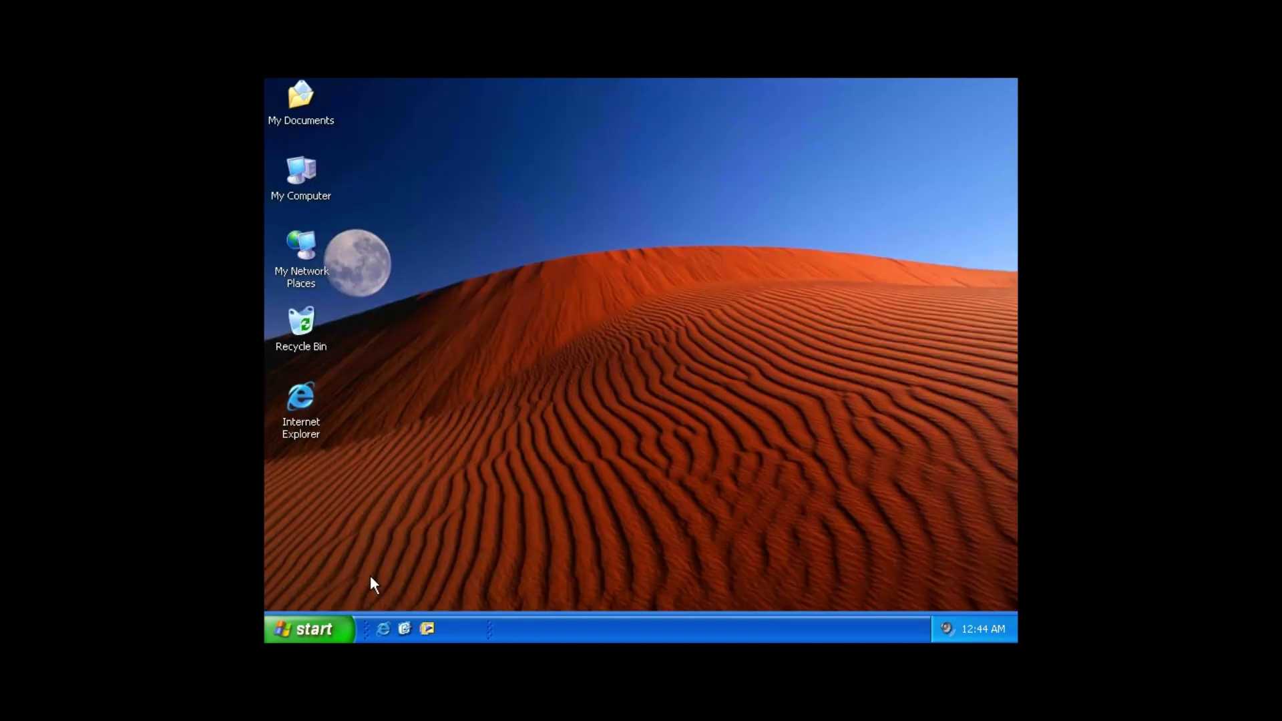
- Play the animated version of Tour Windows XP up to its topic selection and exit the tour
click(319, 634)
click(334, 555)
mouse_move(525, 369)
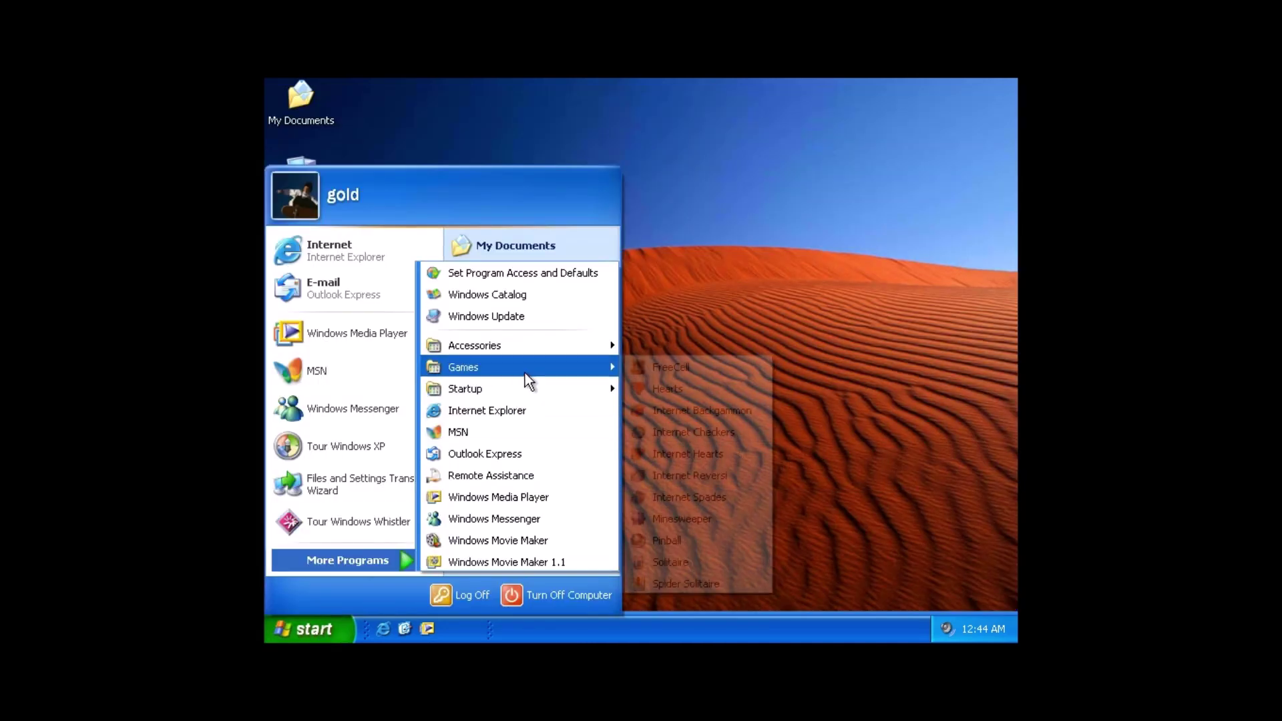
click(735, 566)
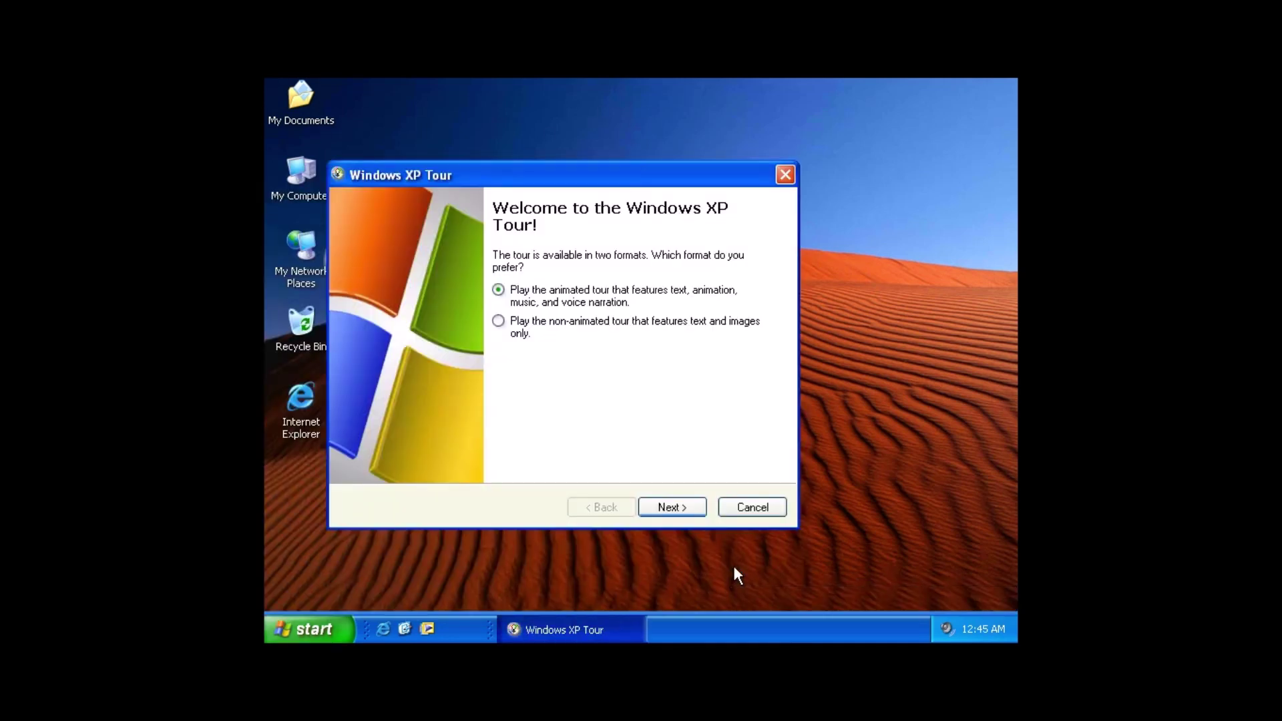
click(683, 508)
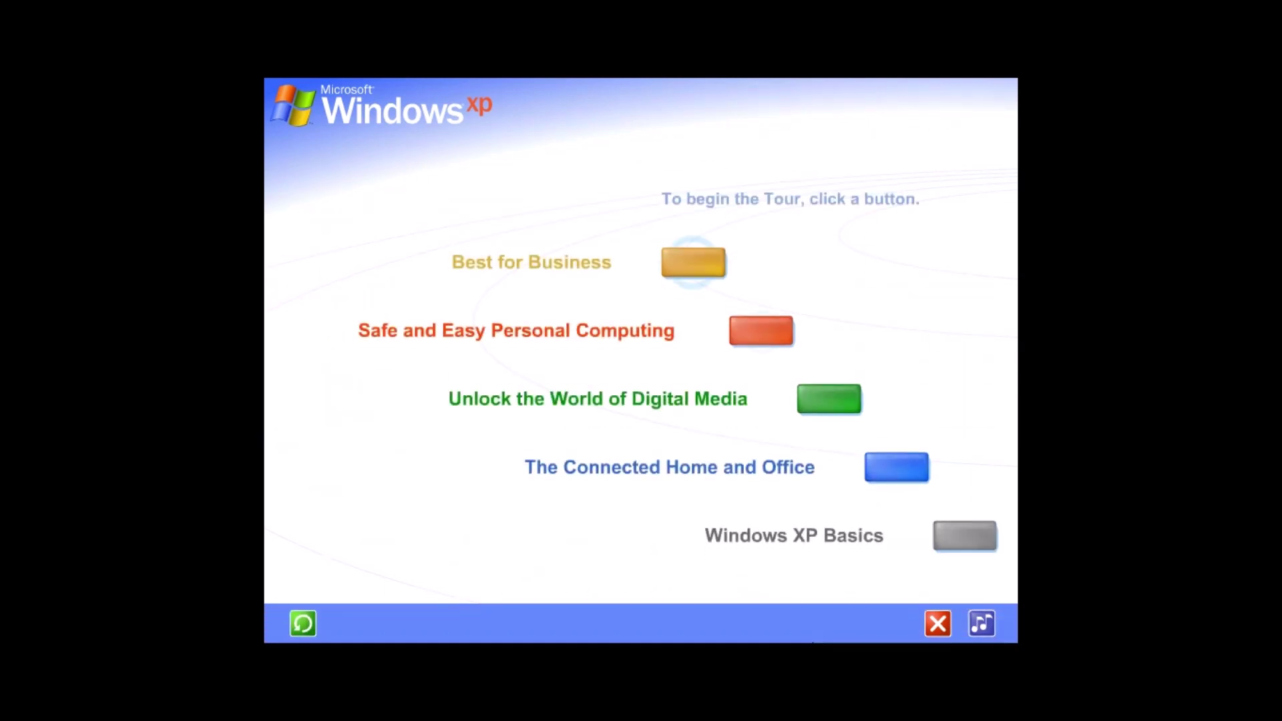
click(938, 623)
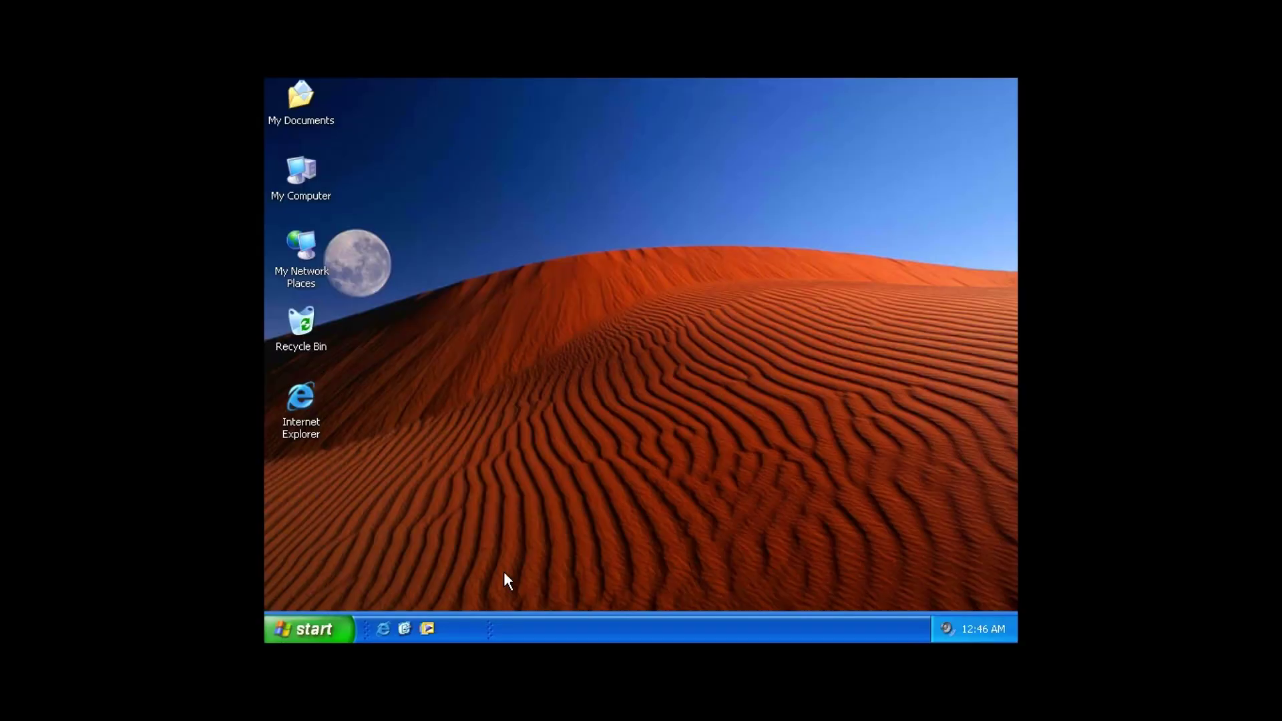
- Open the Clock accessory, move its window toward the middle of the desktop and close it
click(322, 634)
click(394, 552)
mouse_move(534, 345)
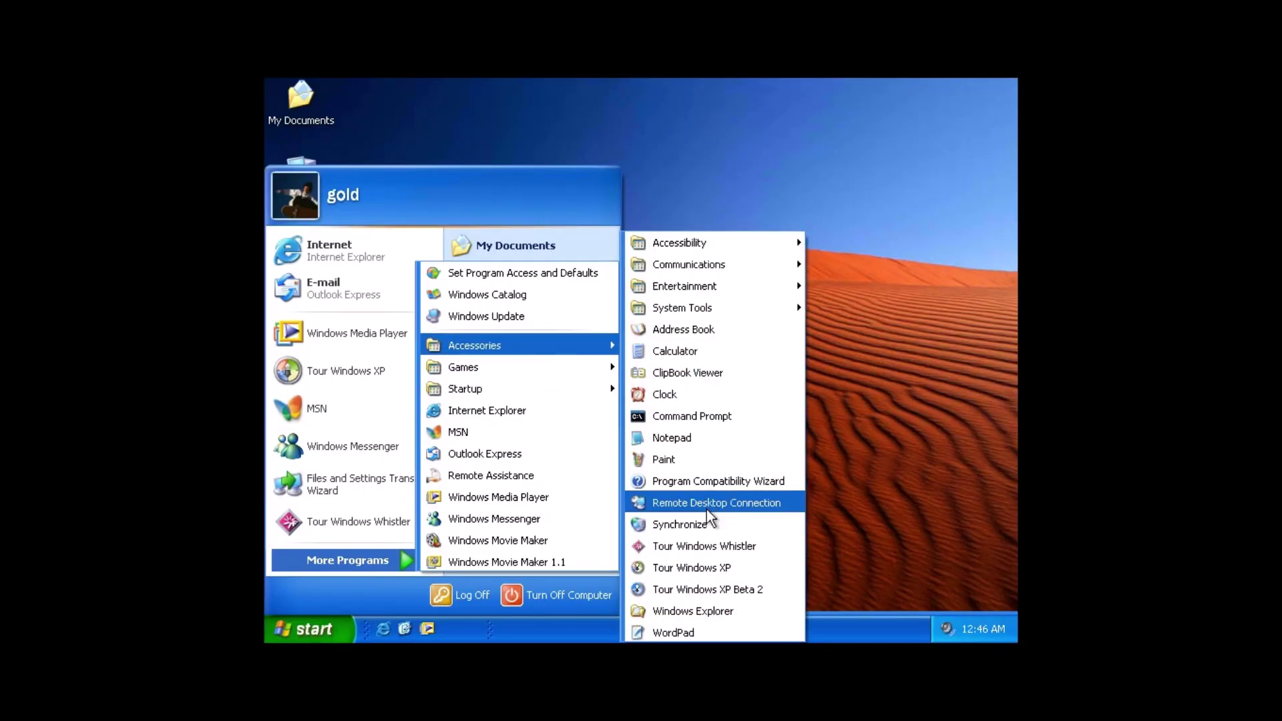
click(682, 394)
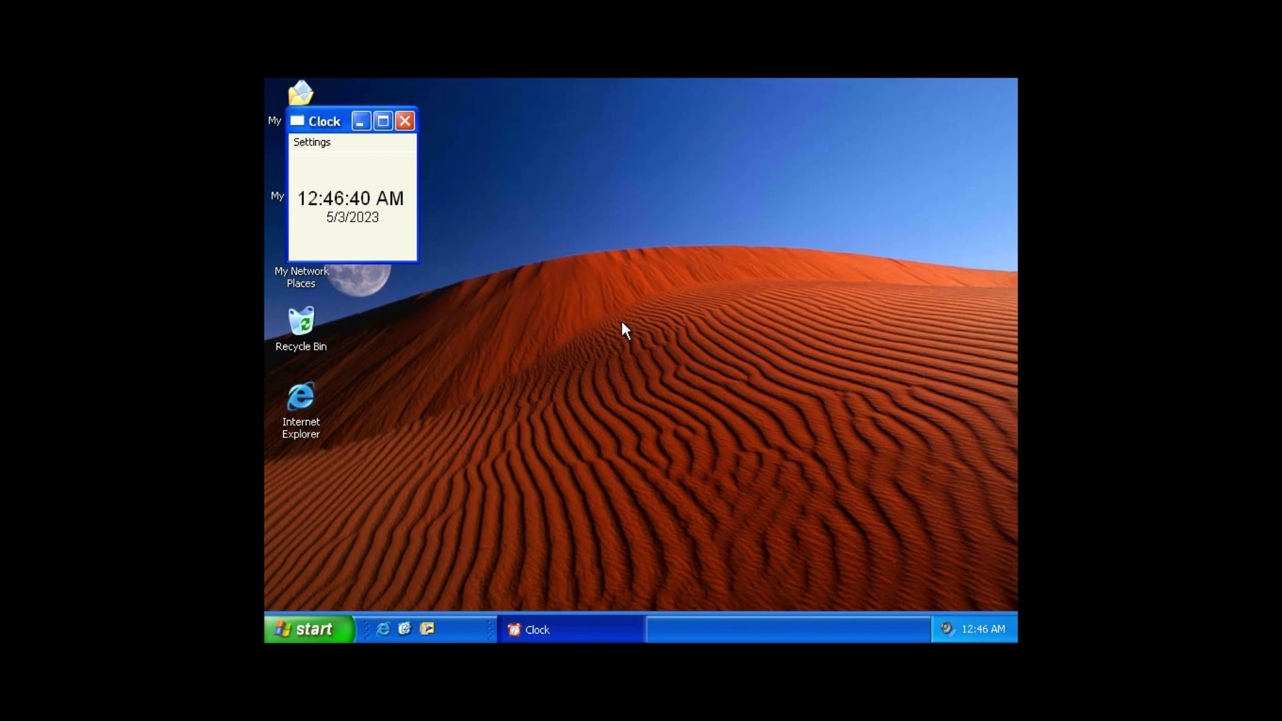
drag(332, 129, 557, 213)
click(630, 205)
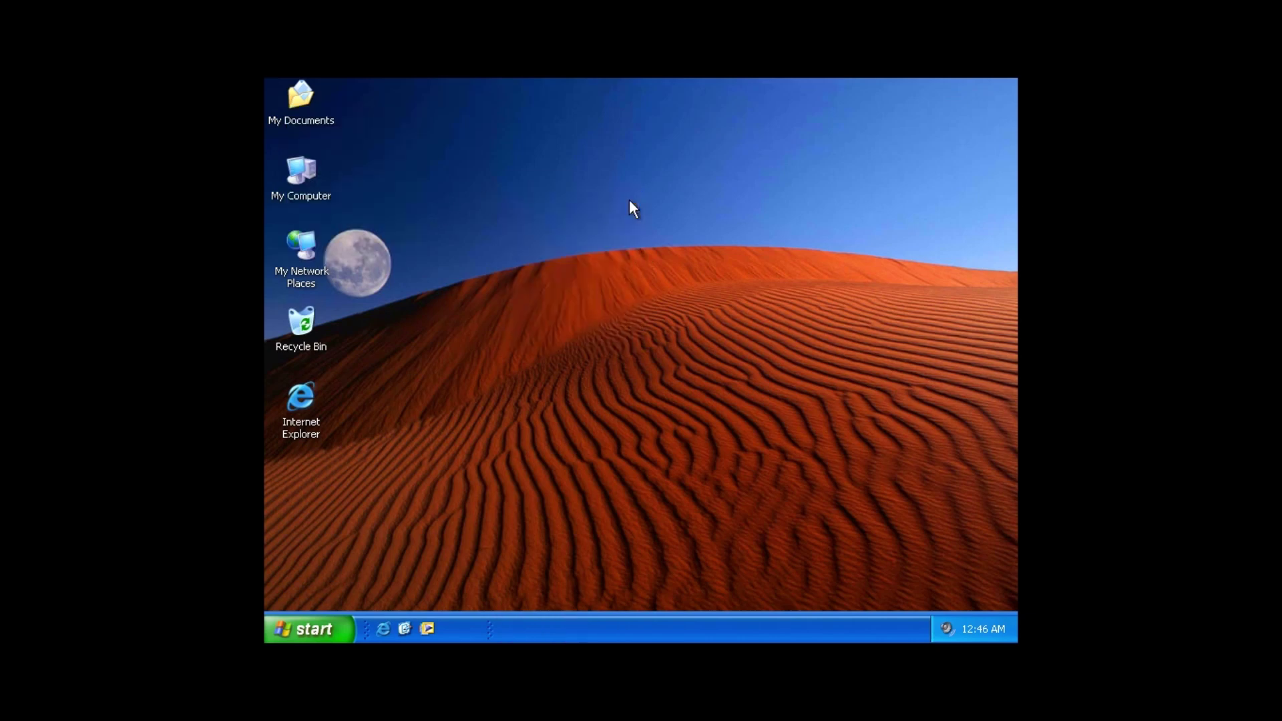
- Open ClipBook Viewer from the Accessories, view its File commands and exit it
click(305, 640)
click(351, 558)
mouse_move(567, 340)
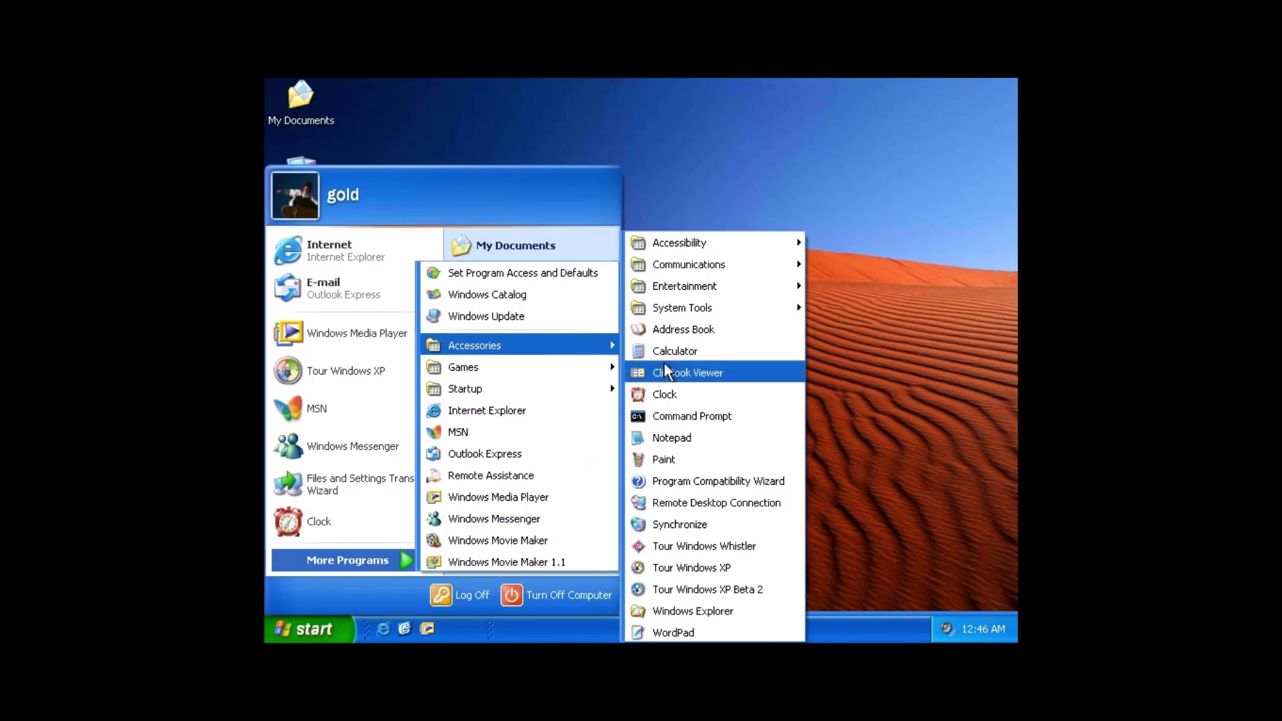
click(703, 373)
click(302, 141)
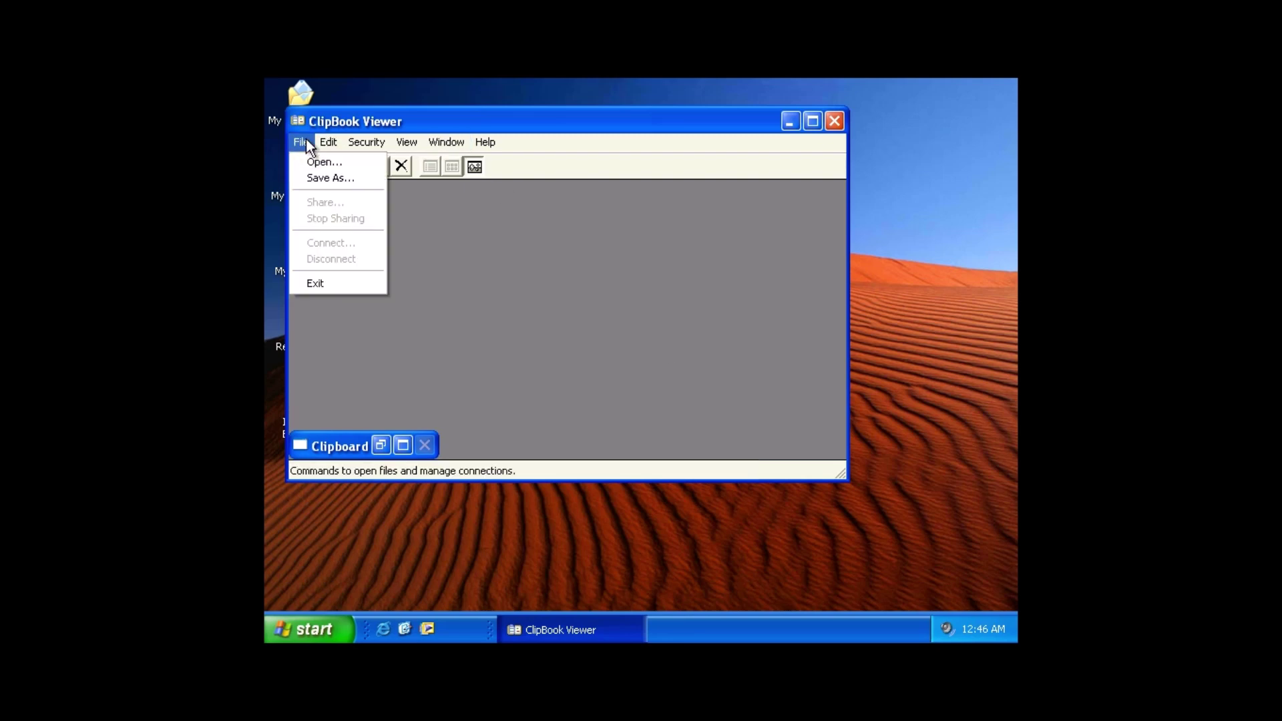
click(317, 283)
- Start the On-Screen Keyboard from the Accessibility programs and dismiss its introductory message
click(304, 629)
click(361, 560)
mouse_move(507, 350)
mouse_move(694, 246)
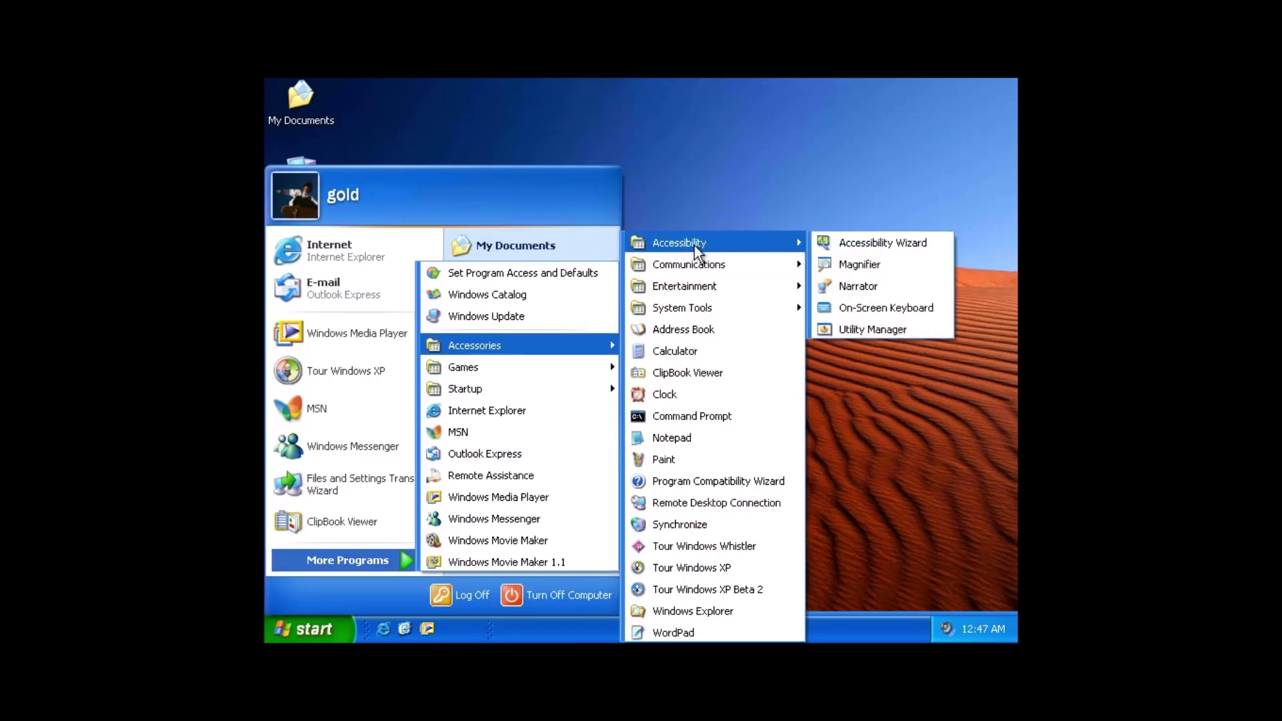
click(892, 311)
click(772, 407)
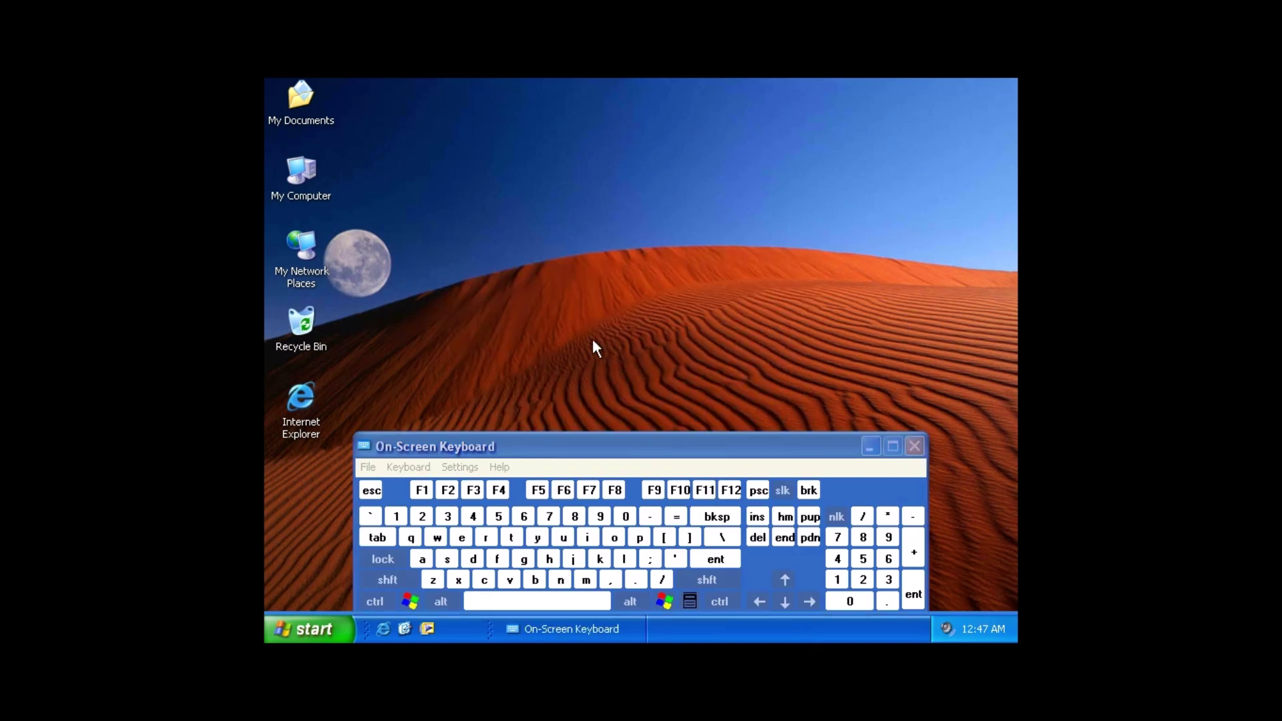
- Create a new text document on the desktop and open it in Notepad
right_click(589, 262)
mouse_move(622, 344)
click(751, 476)
double_click(609, 282)
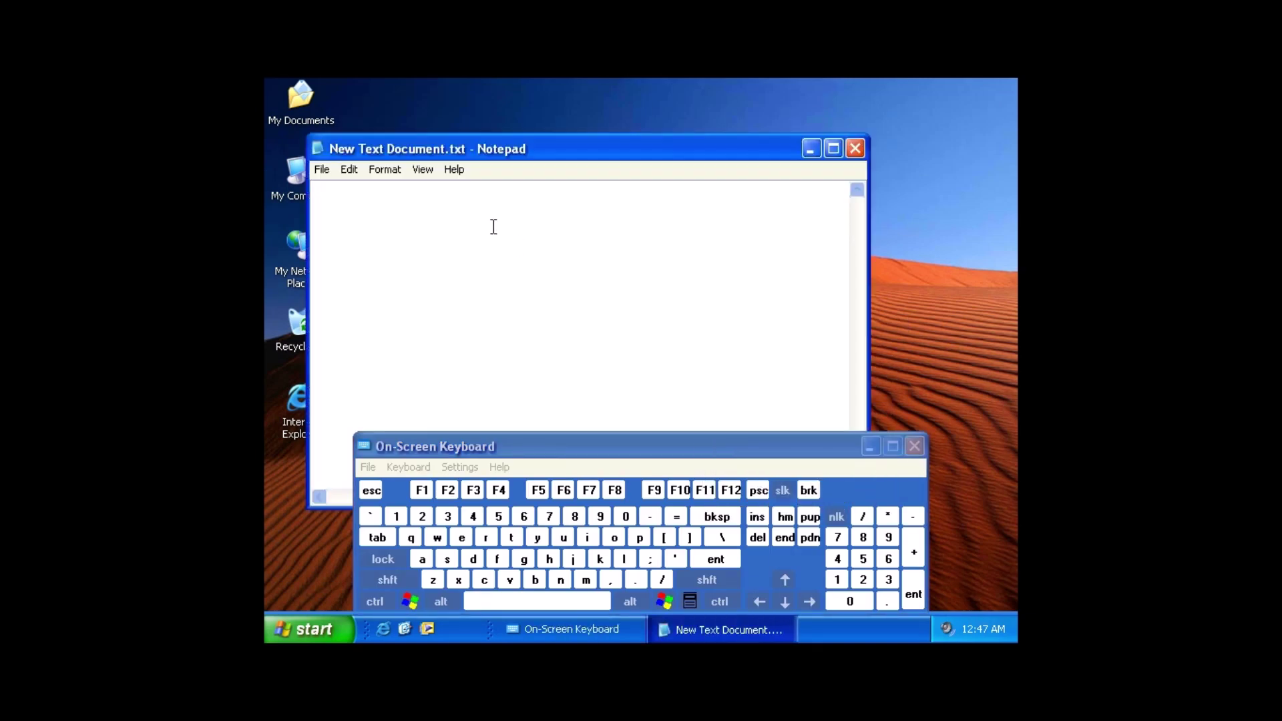
- Move the Notepad window aside, enter 45tyk and 859o with the On-Screen Keyboard, and close Notepad without saving
drag(528, 154, 606, 153)
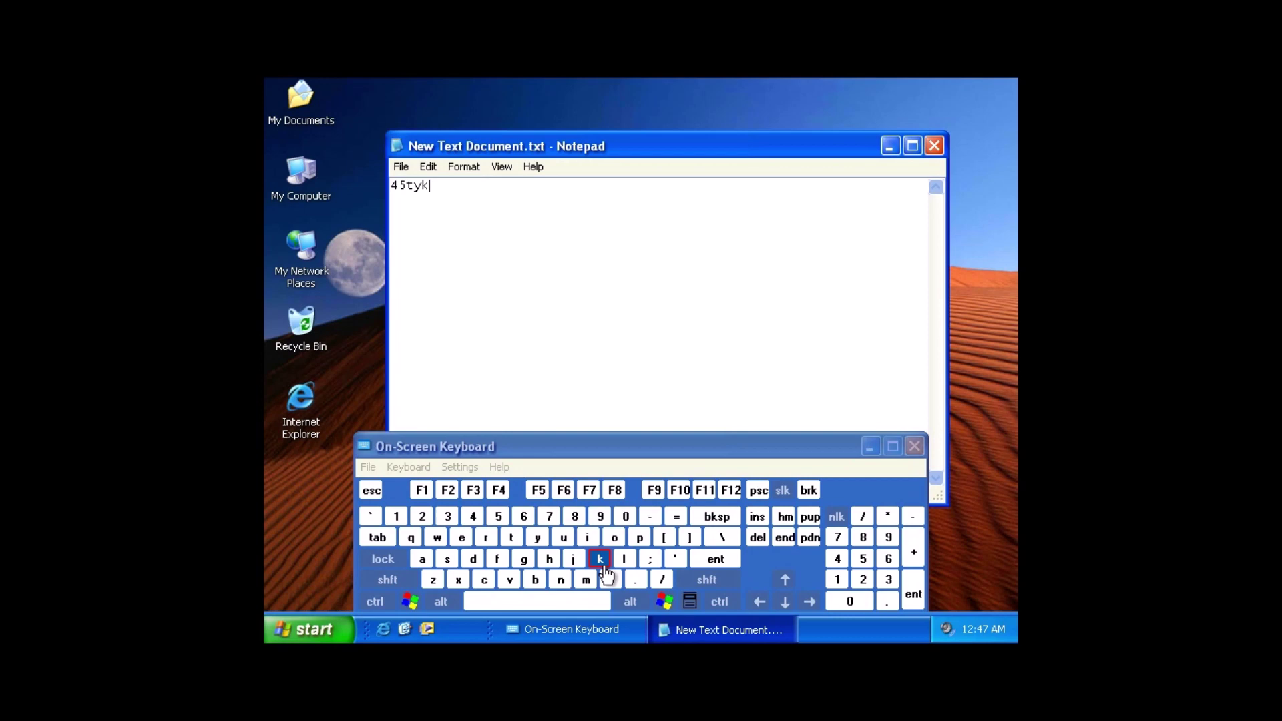
click(715, 558)
click(837, 516)
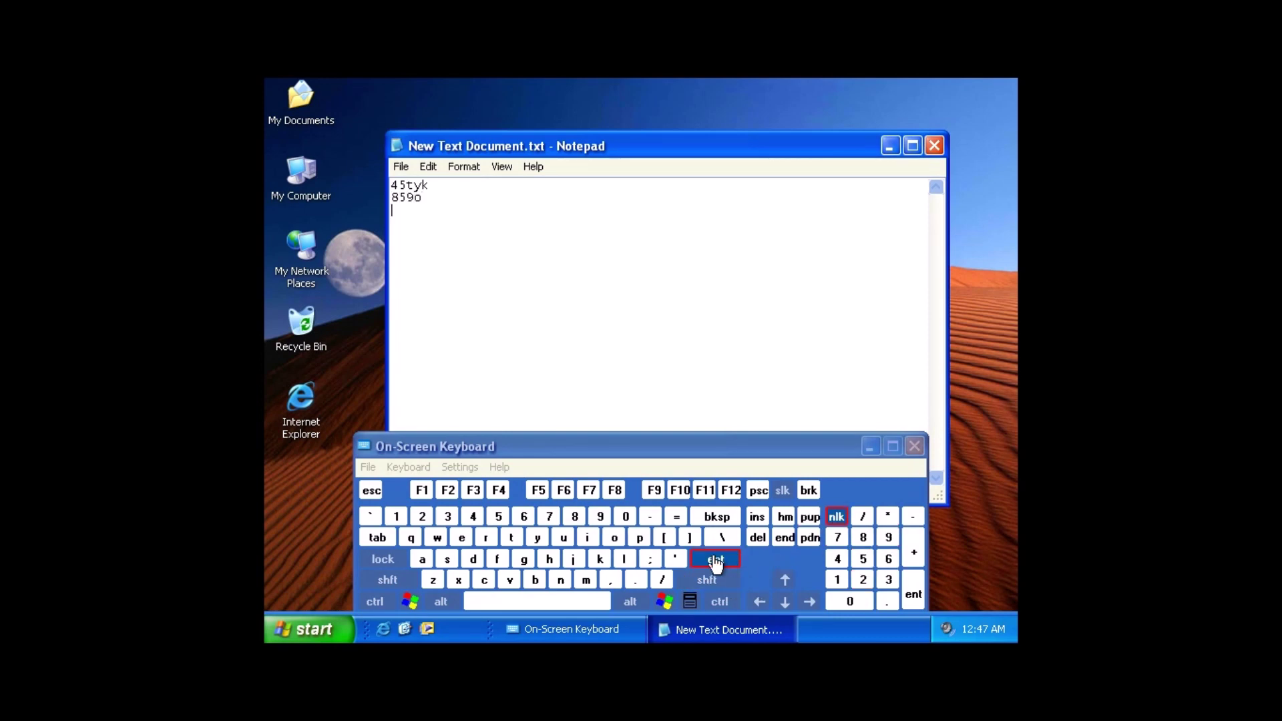
click(935, 146)
click(641, 413)
- Move the new text document from the desktop to the Recycle Bin and close the On-Screen Keyboard
drag(603, 249, 348, 252)
drag(306, 325, 306, 324)
click(914, 446)
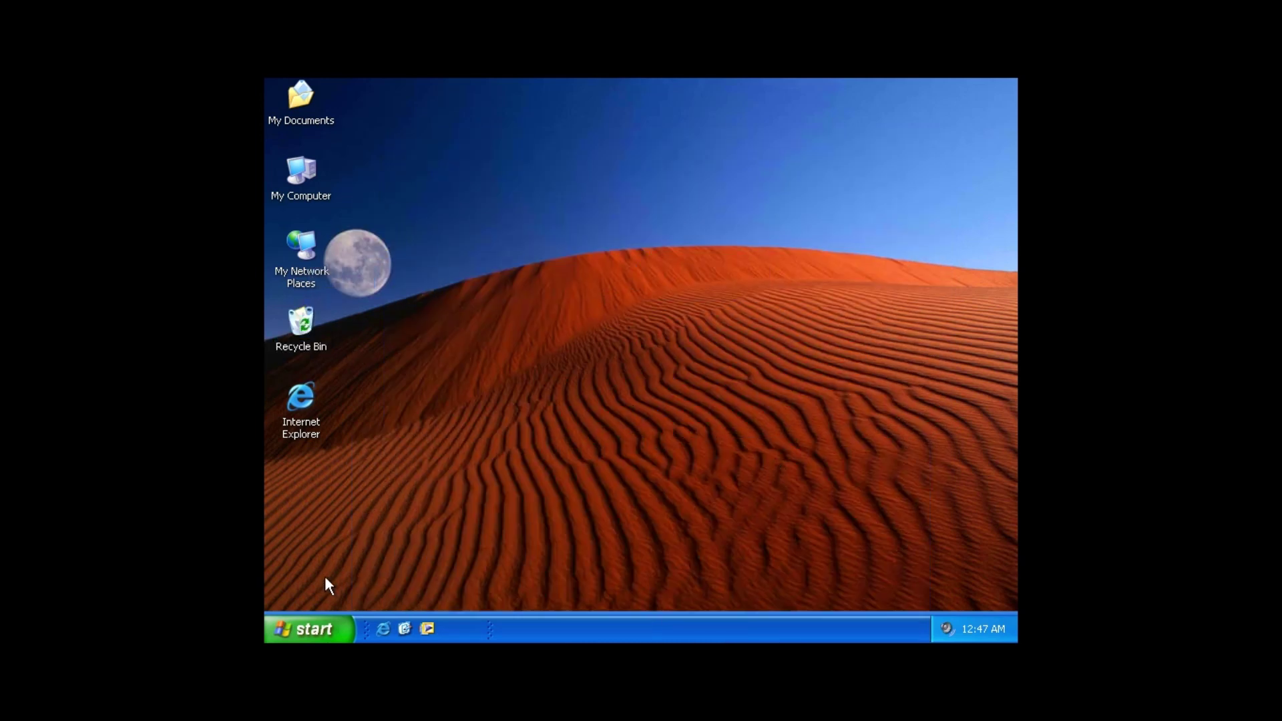
- Open Tour Windows XP Beta 2 from the Accessories, move its window up to view the intro, and exit the tour
click(310, 629)
mouse_move(382, 561)
mouse_move(536, 350)
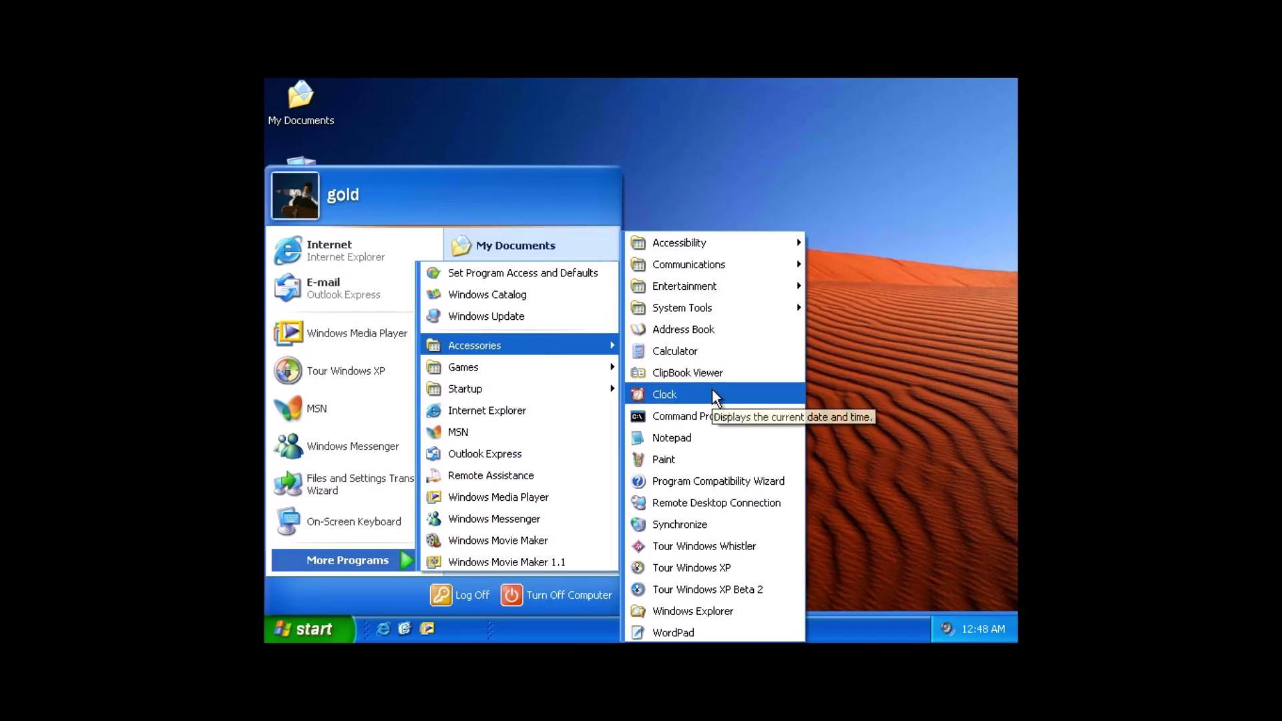
click(723, 589)
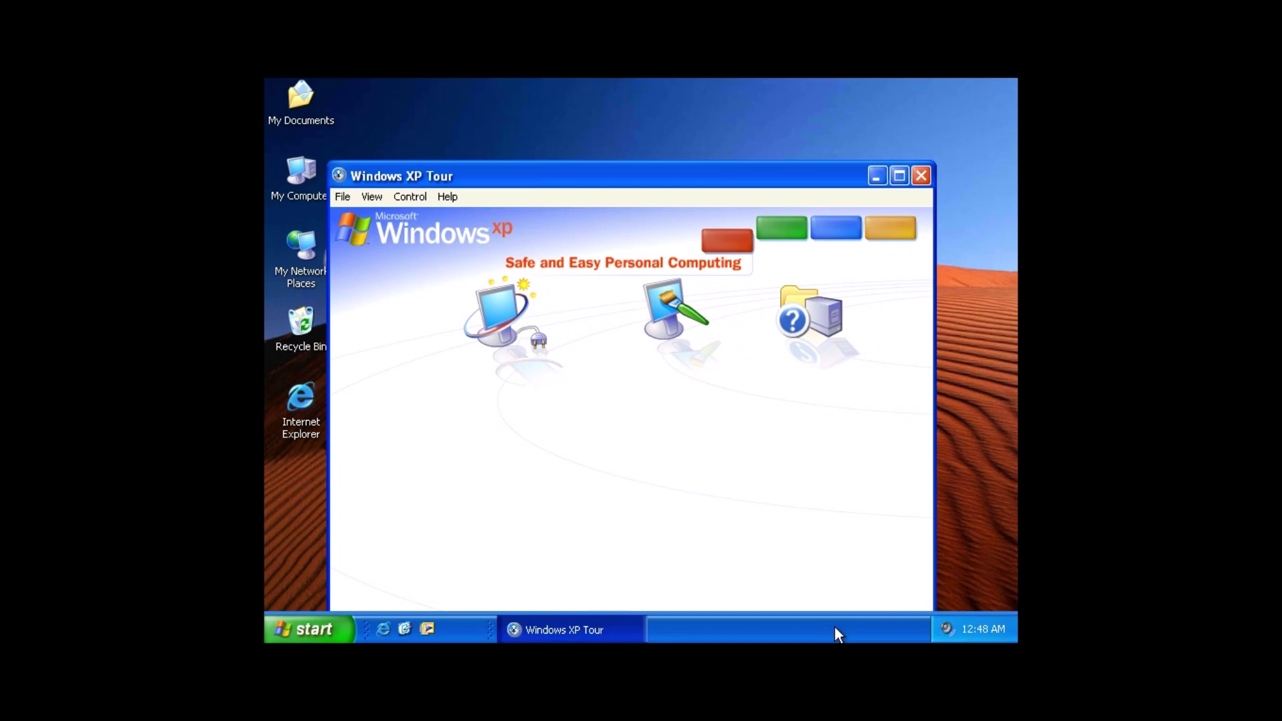
drag(729, 175, 749, 119)
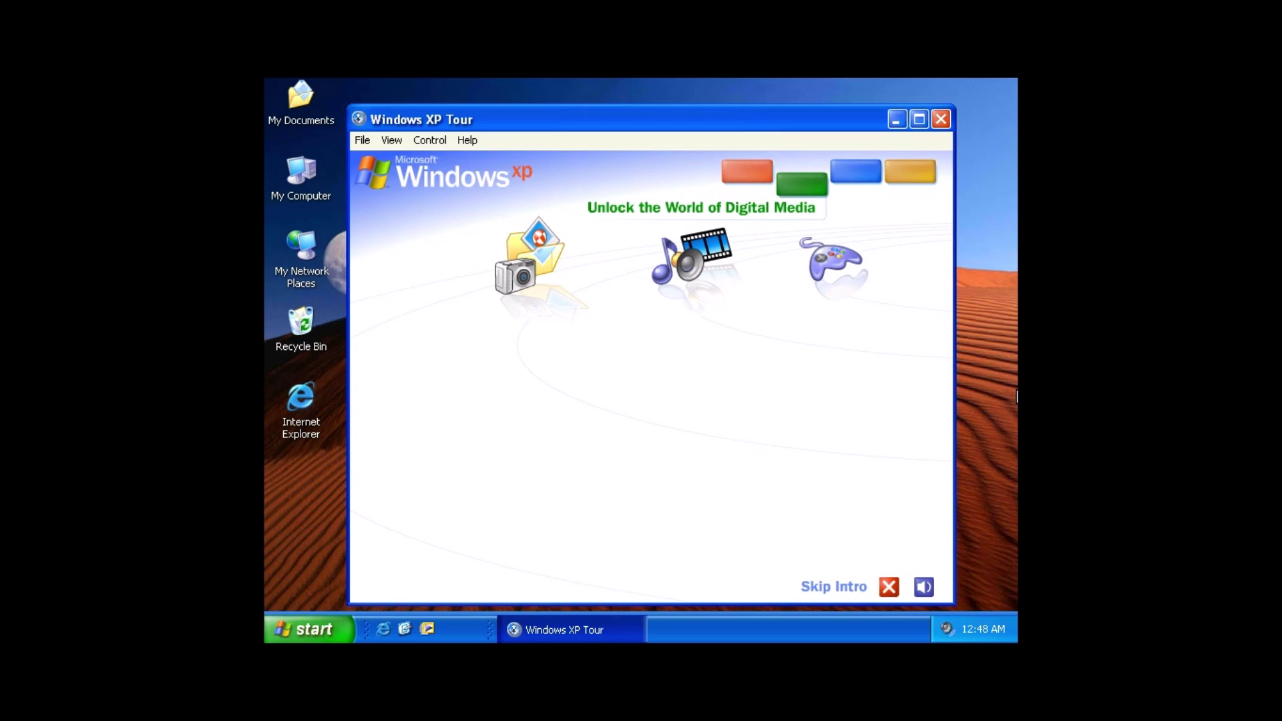
click(889, 589)
- Start Magnifier from the Accessibility programs, dismiss its introductory message and close the Magnifier settings
click(304, 629)
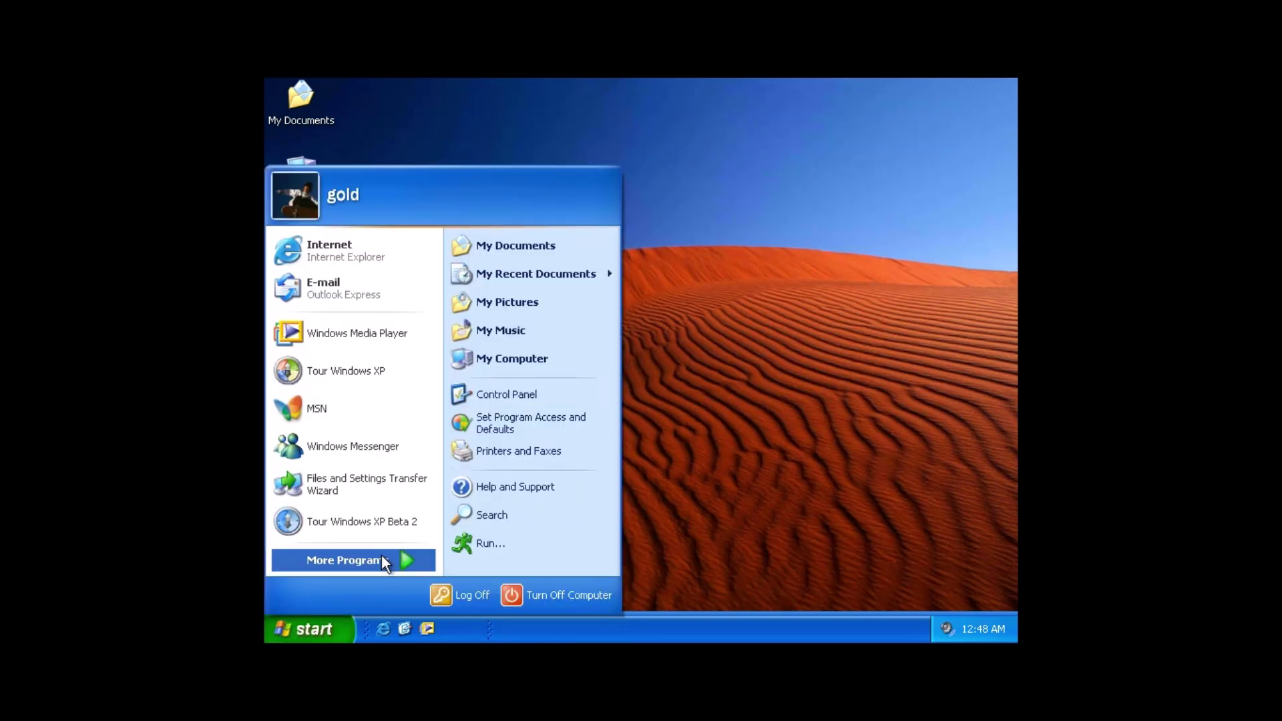
mouse_move(382, 555)
mouse_move(544, 388)
mouse_move(549, 347)
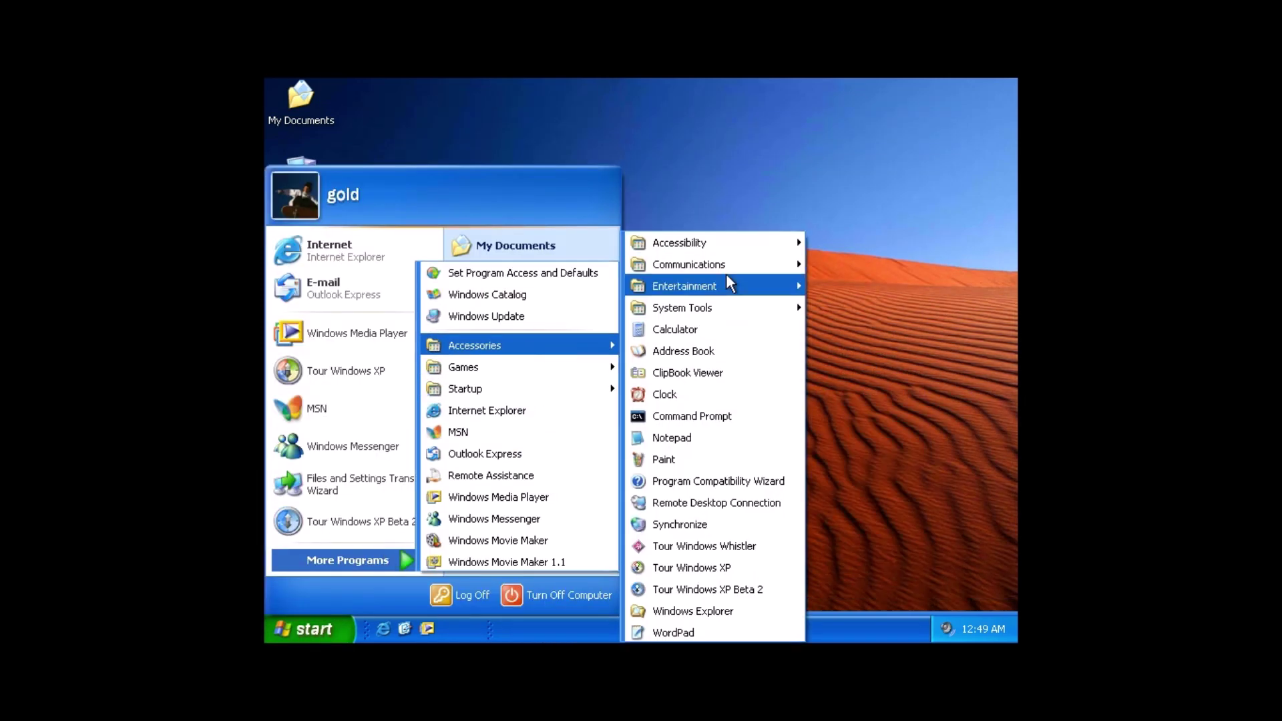
mouse_move(728, 287)
mouse_move(725, 249)
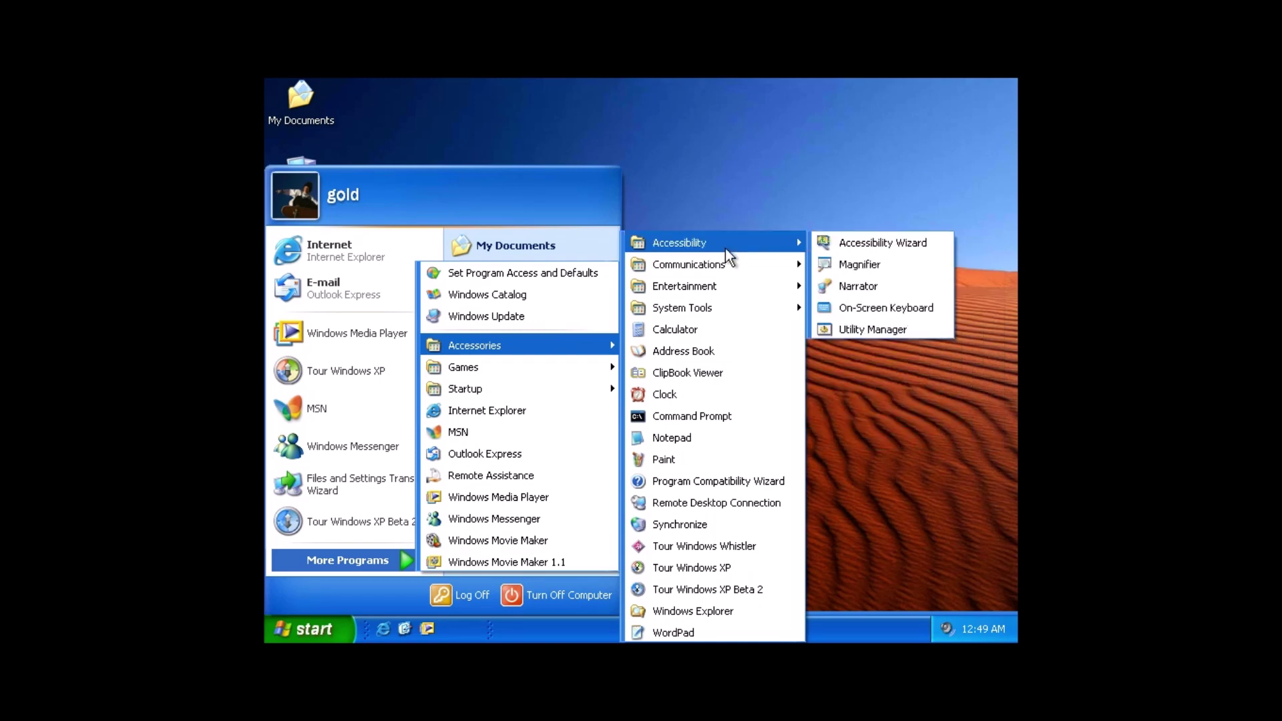
click(884, 264)
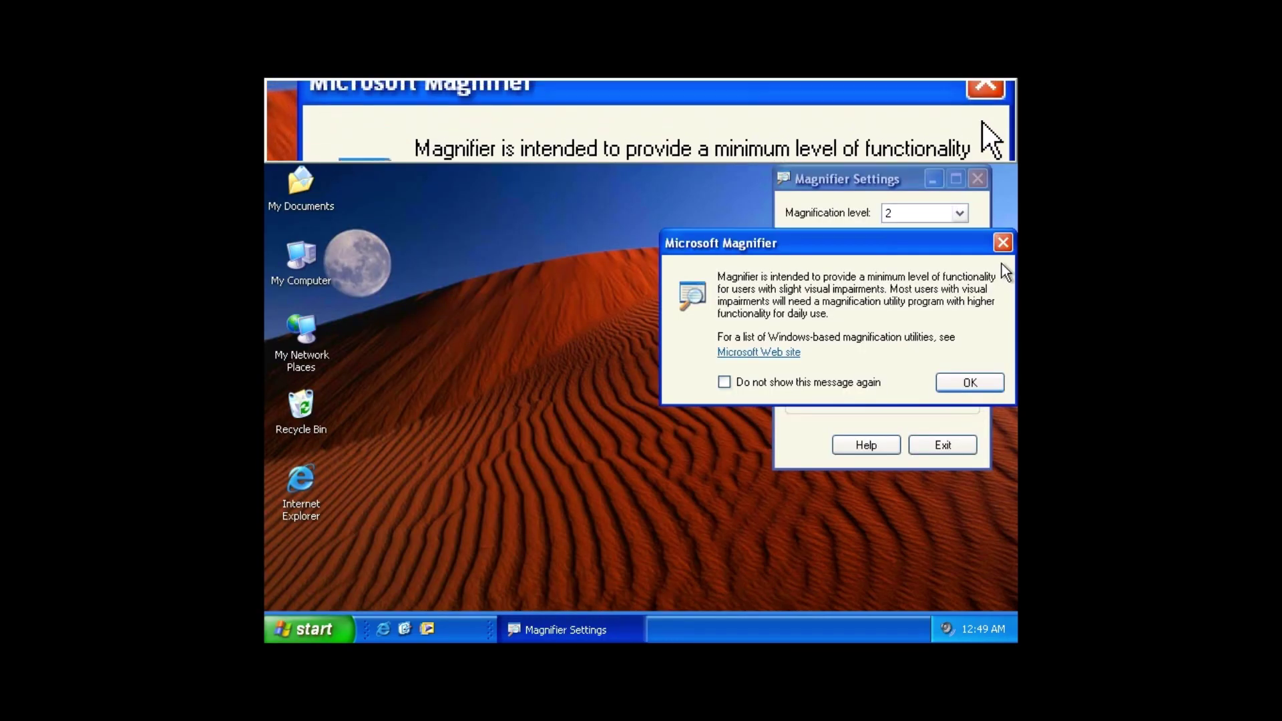
click(998, 241)
click(977, 178)
- Run Disk Cleanup on drive C: with file categories including Recycle Bin and Temporary files selected, and confirm the cleanup
click(309, 629)
mouse_move(360, 560)
mouse_move(569, 350)
mouse_move(734, 308)
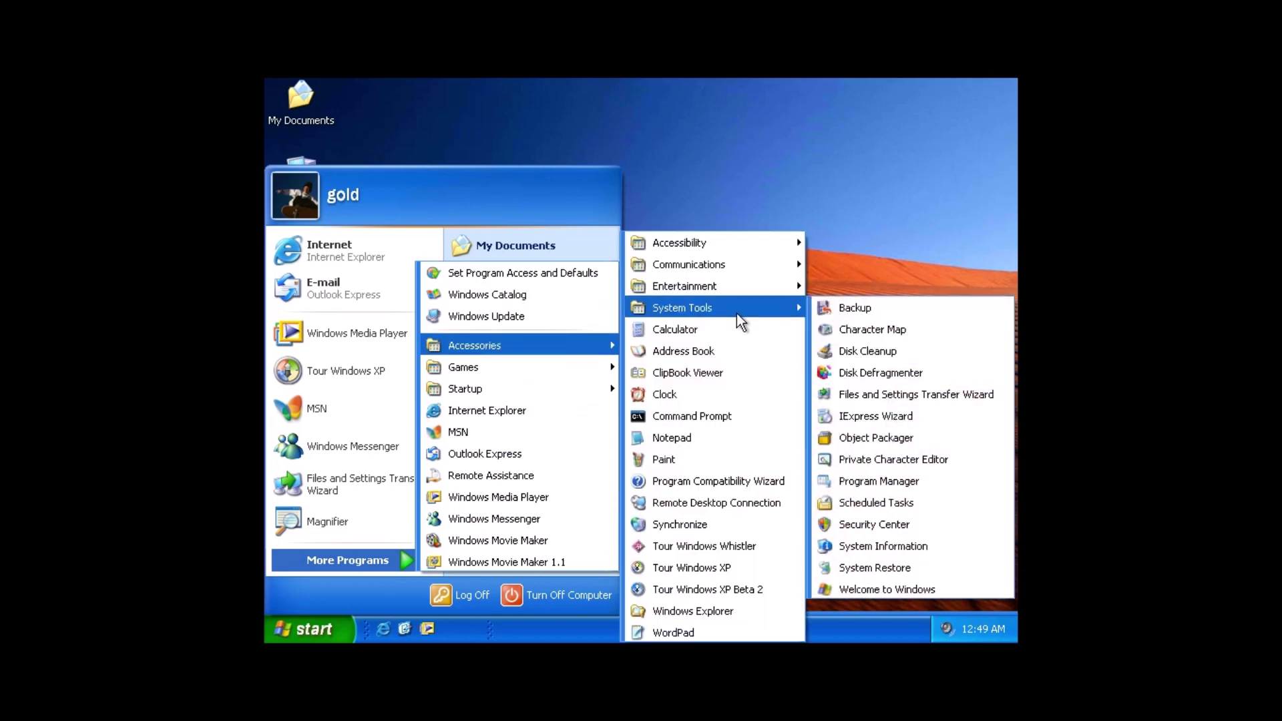
click(884, 356)
click(382, 346)
click(381, 362)
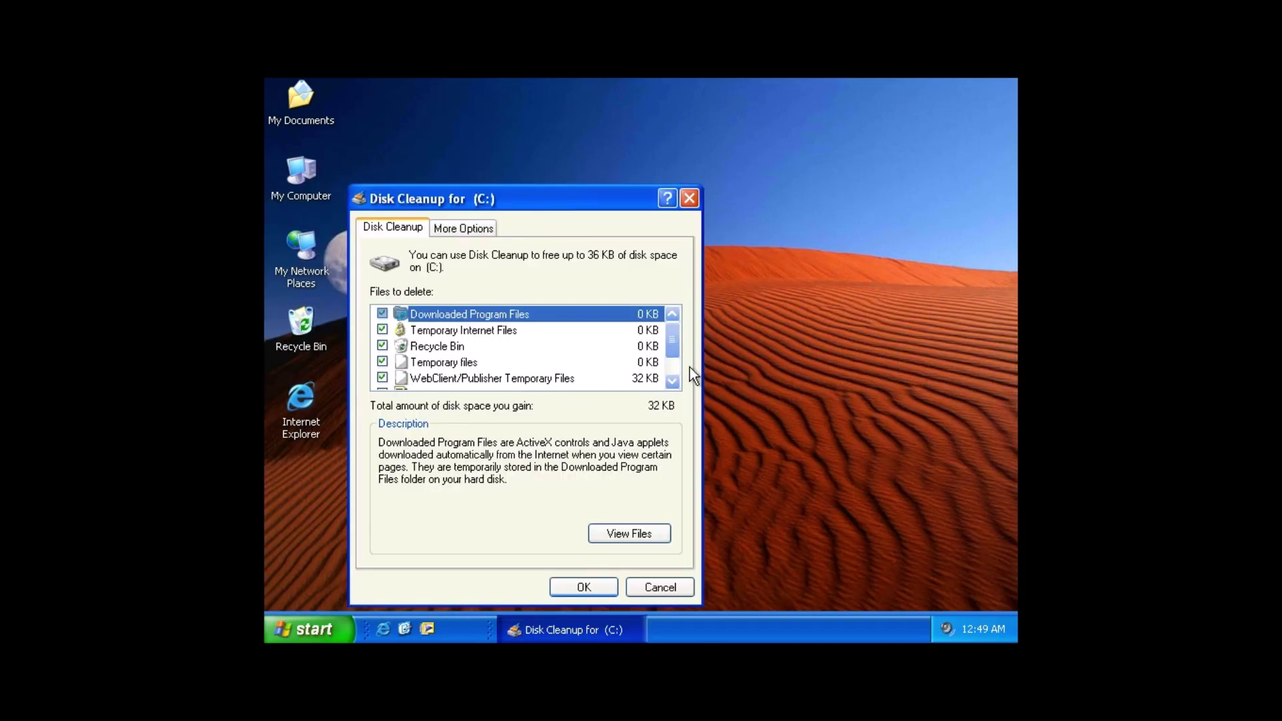
scroll(693, 375, down, 1)
key(Return)
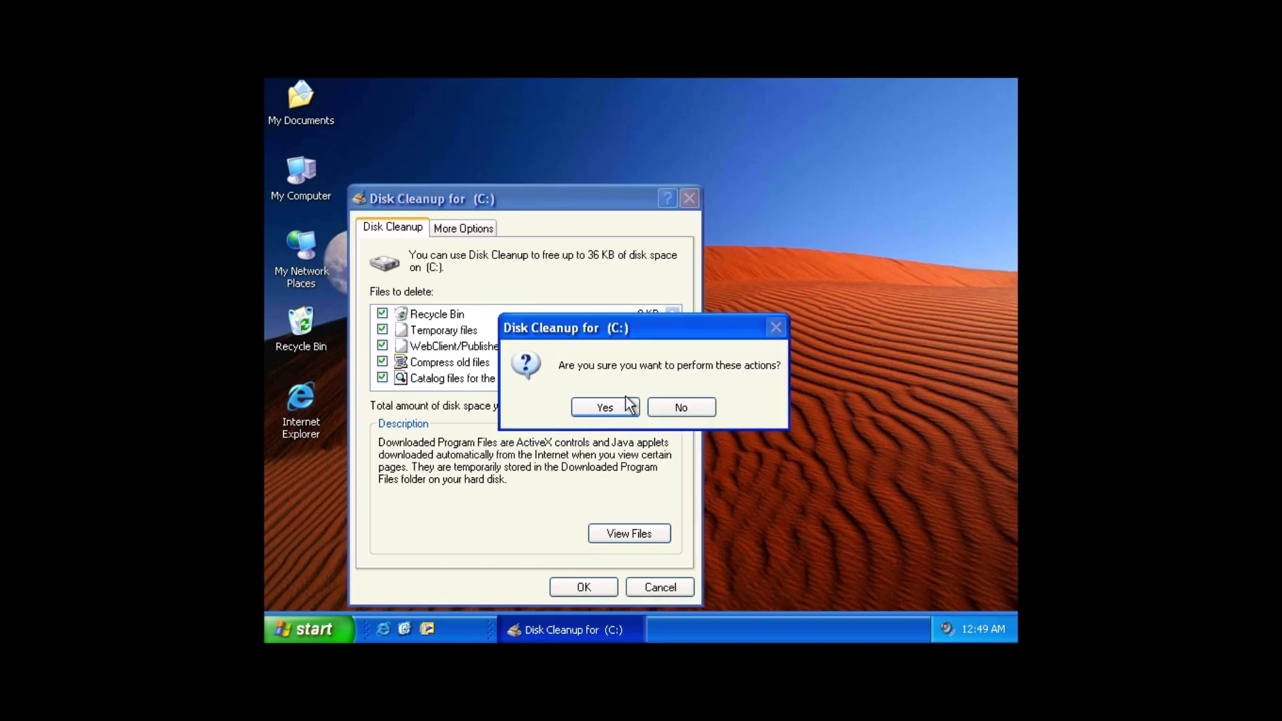
click(623, 406)
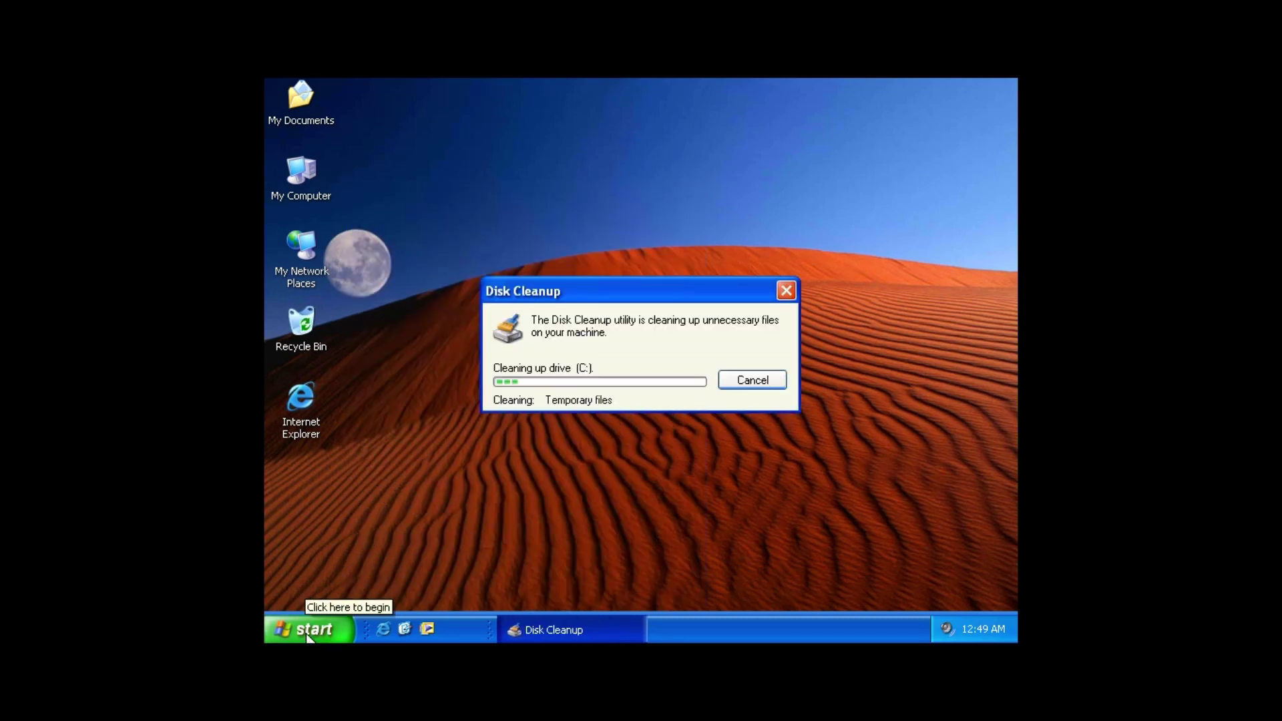
- Open Calculator from the Accessories and close it
click(307, 631)
click(365, 558)
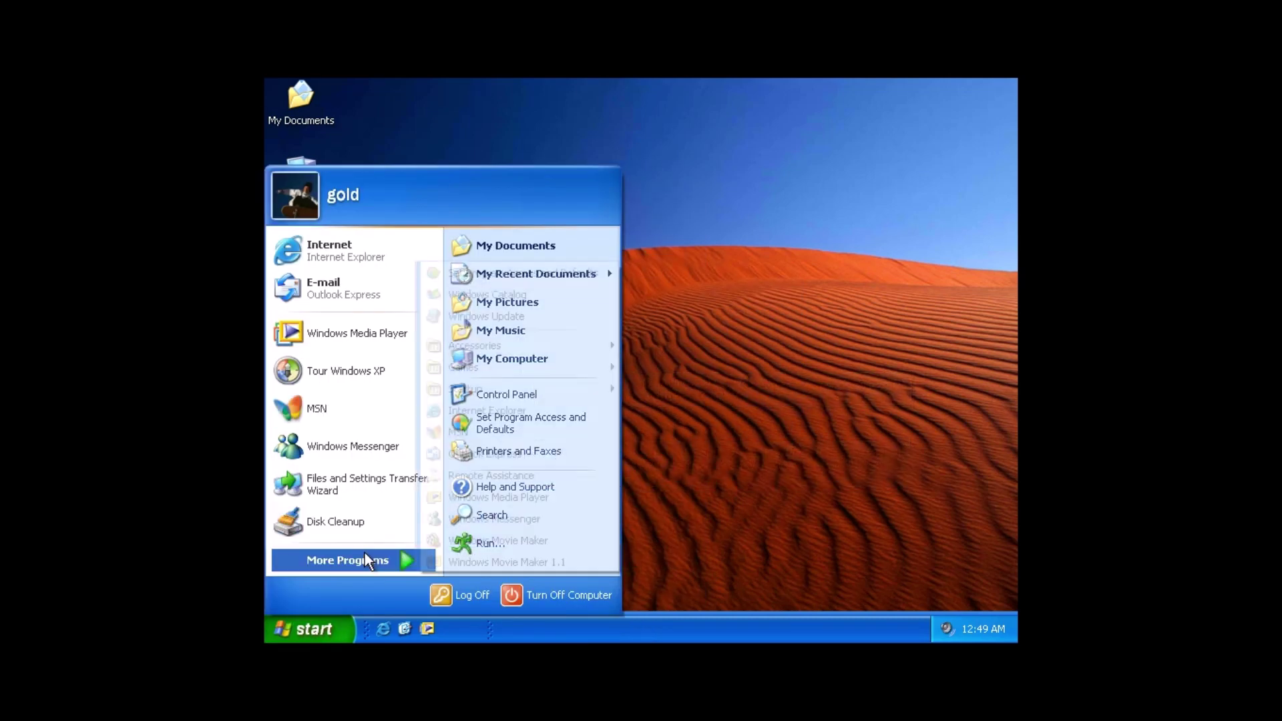
mouse_move(546, 343)
click(690, 334)
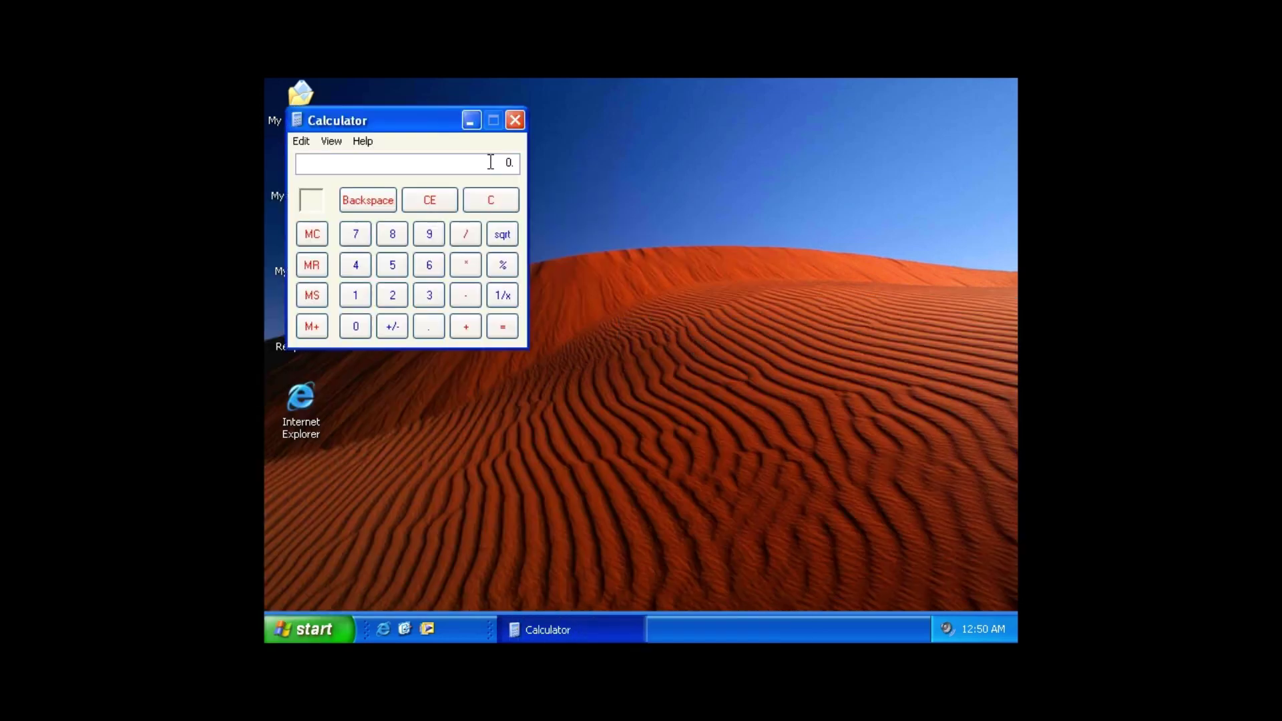
click(515, 120)
- Draw dark red and green lines and green airbrush dots in Paint, and close it without saving
click(310, 627)
click(351, 559)
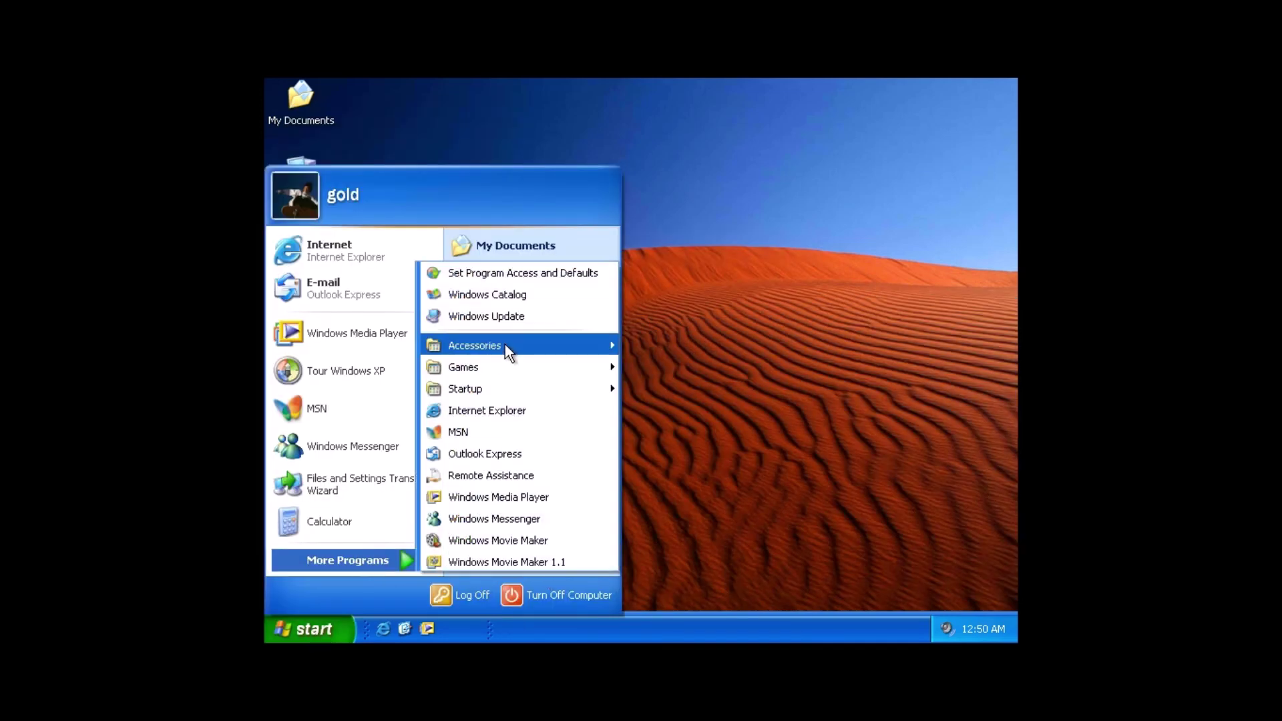
mouse_move(504, 344)
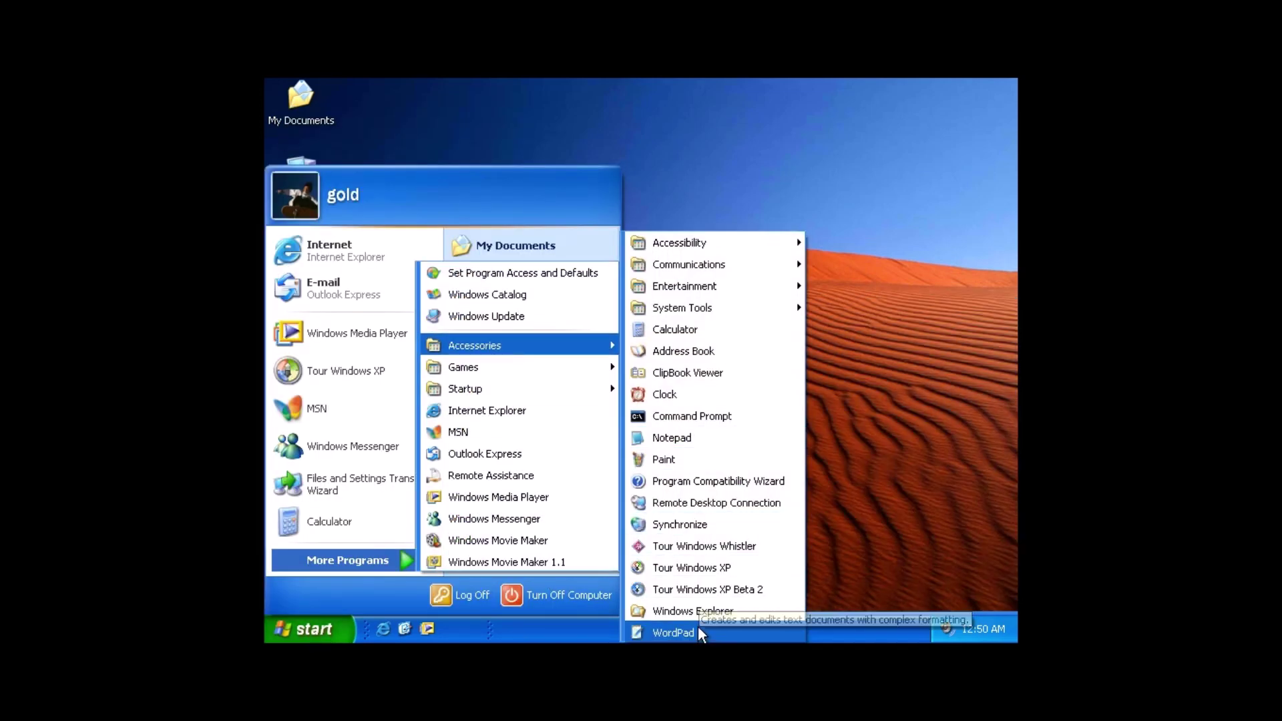
click(664, 460)
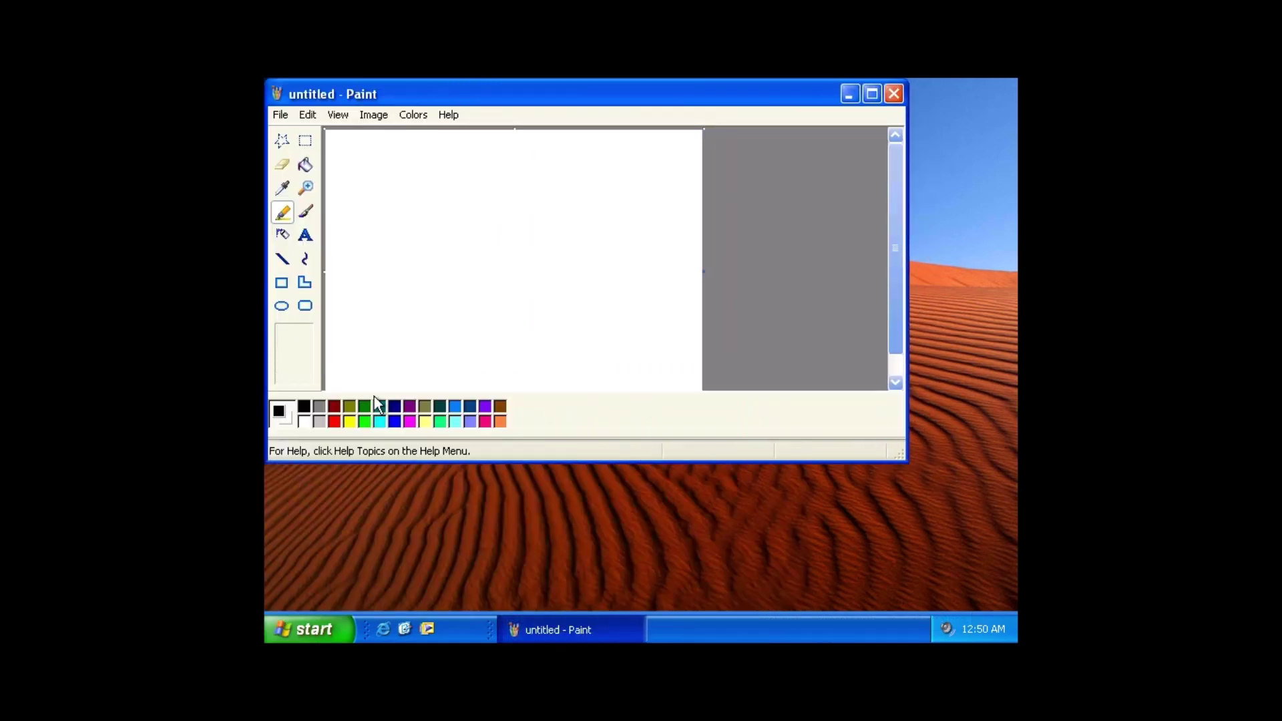
click(282, 259)
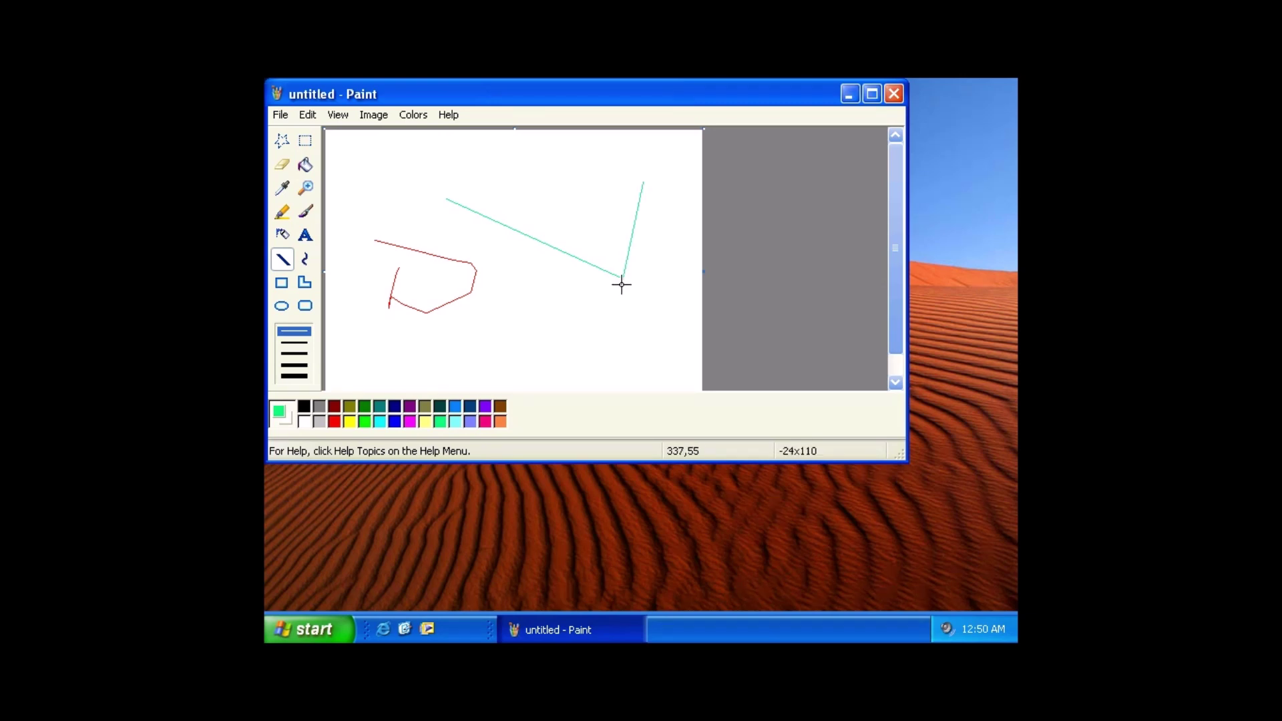
click(283, 234)
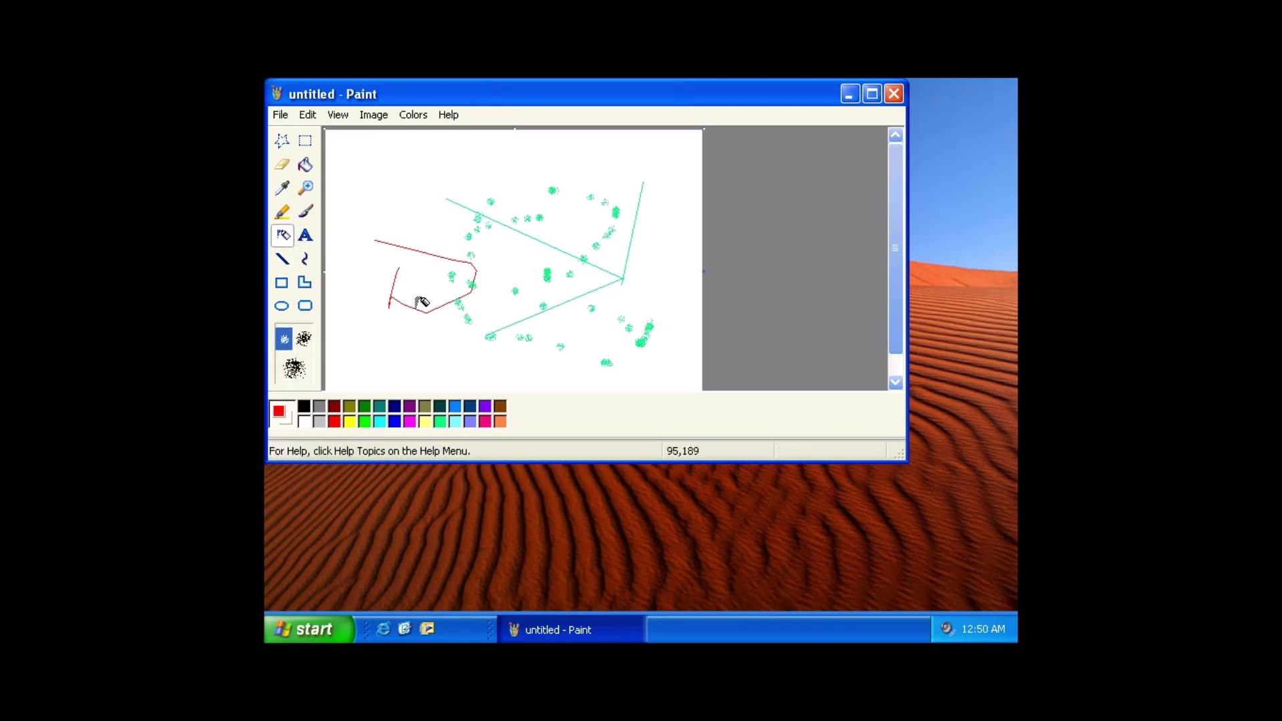
click(893, 93)
click(579, 304)
- Open FreeCell from the Games, deal a new game, and close it by resigning the game
click(308, 629)
click(354, 560)
mouse_move(594, 367)
click(699, 366)
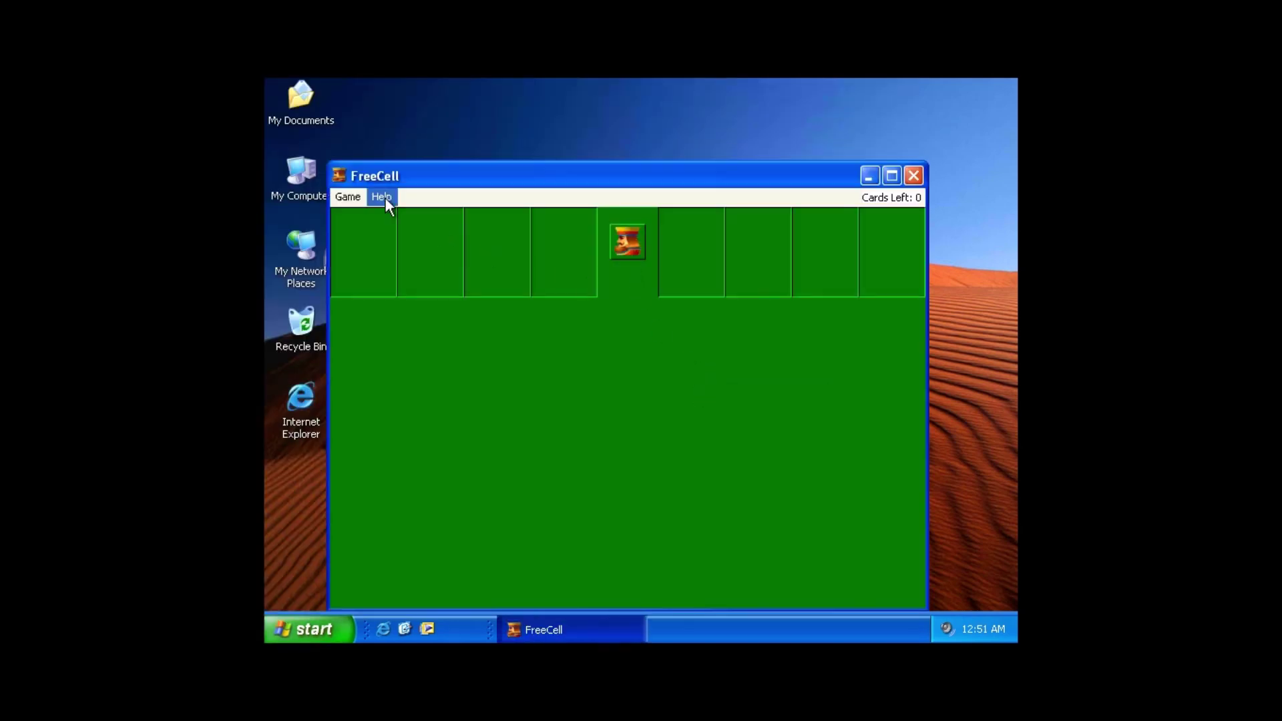
click(347, 196)
click(366, 223)
click(914, 175)
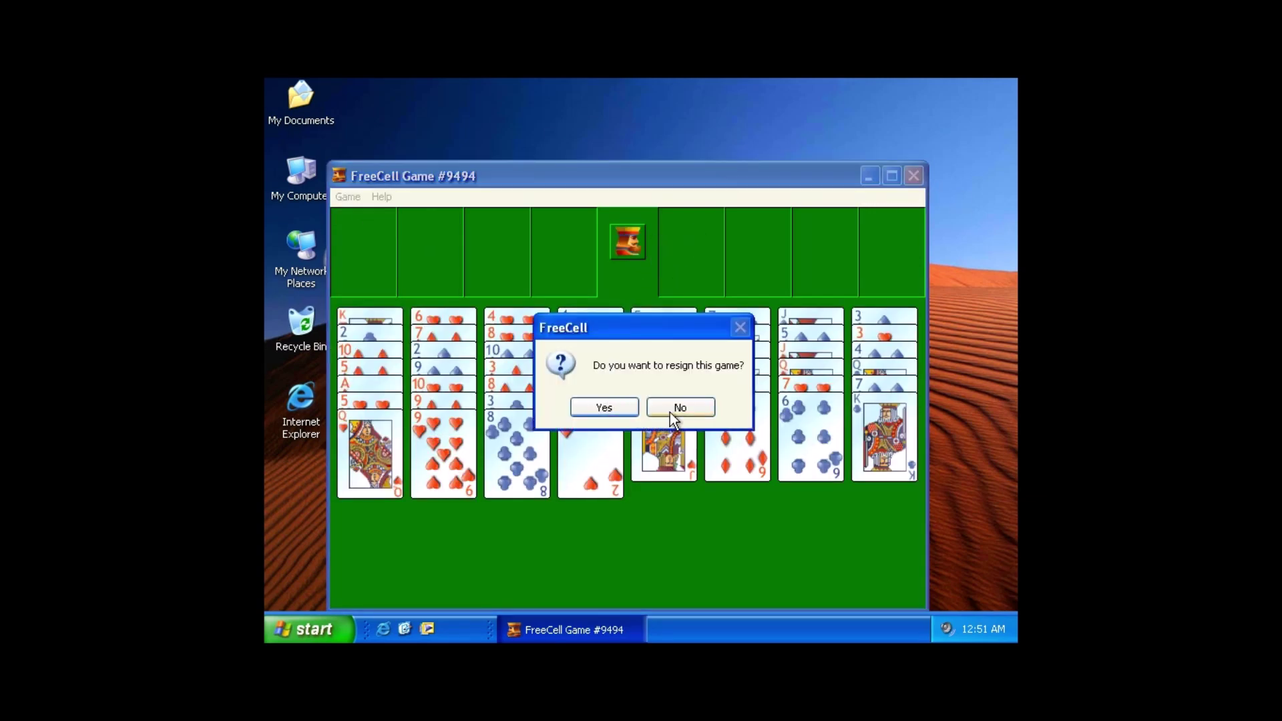
click(602, 406)
- Open Spider Solitaire from the Games, accept the difficulty to start a game, and exit it
click(304, 629)
mouse_move(362, 555)
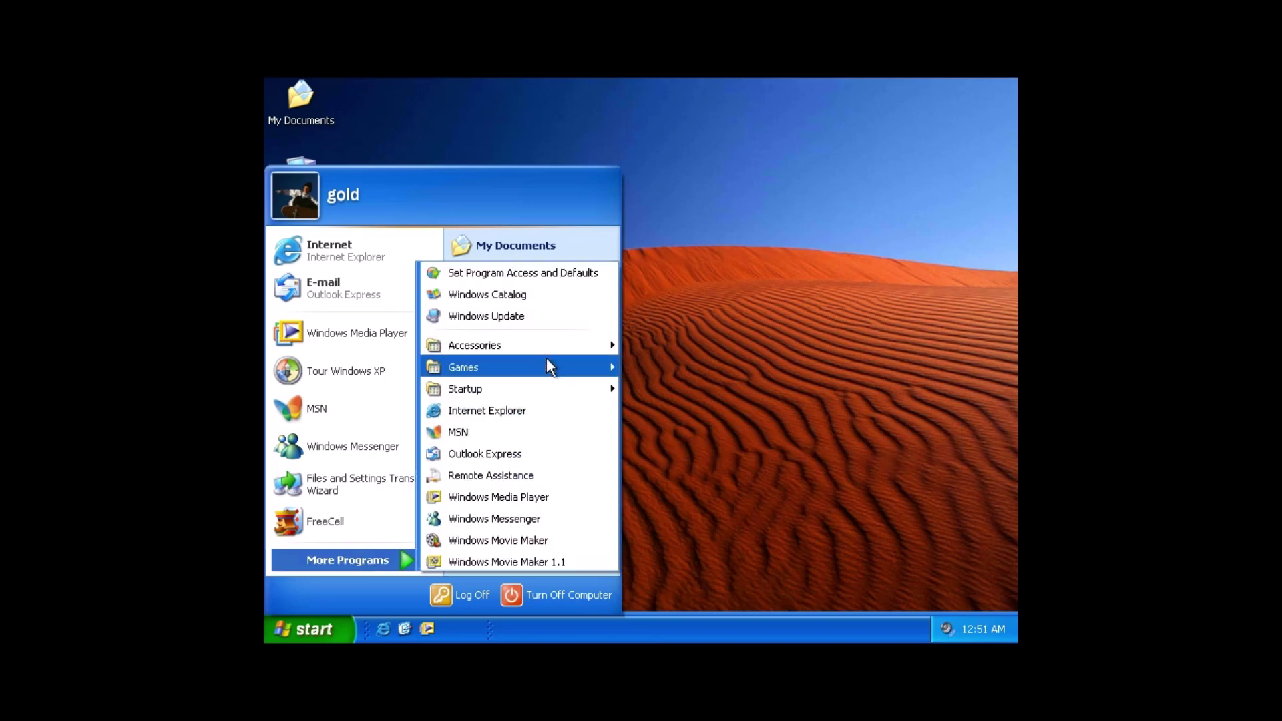
mouse_move(534, 367)
click(691, 583)
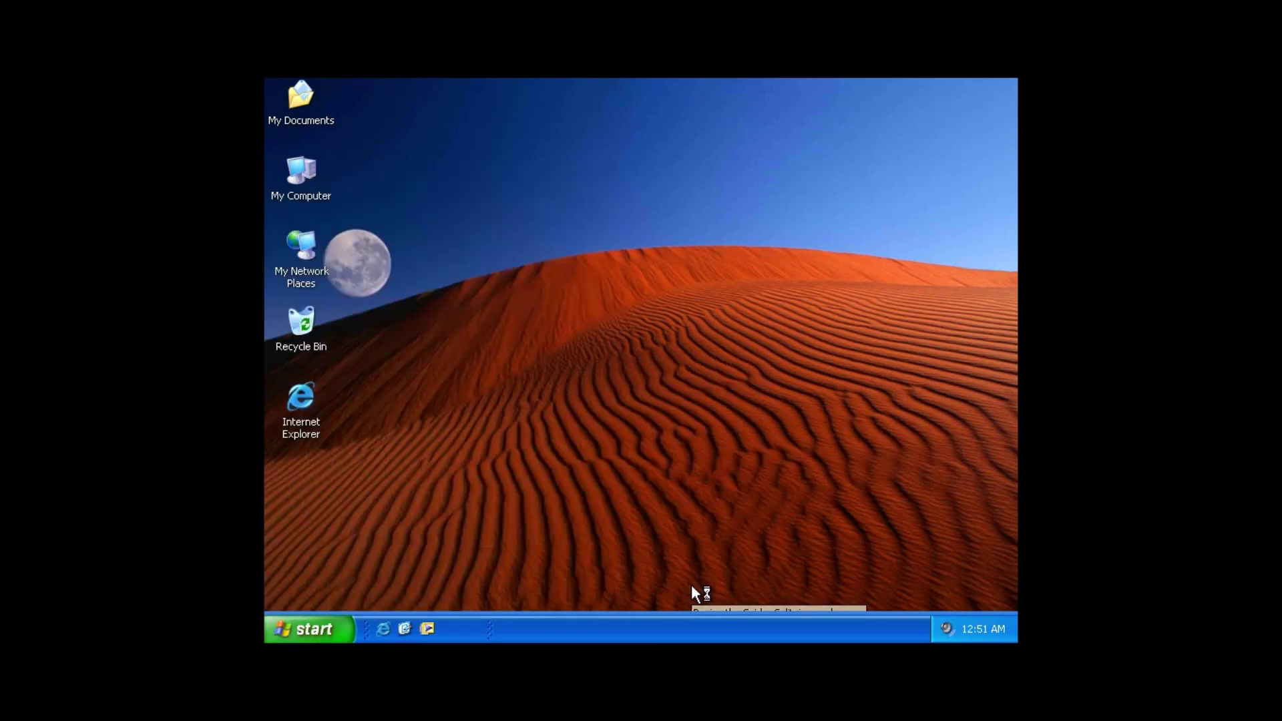
click(607, 419)
click(282, 111)
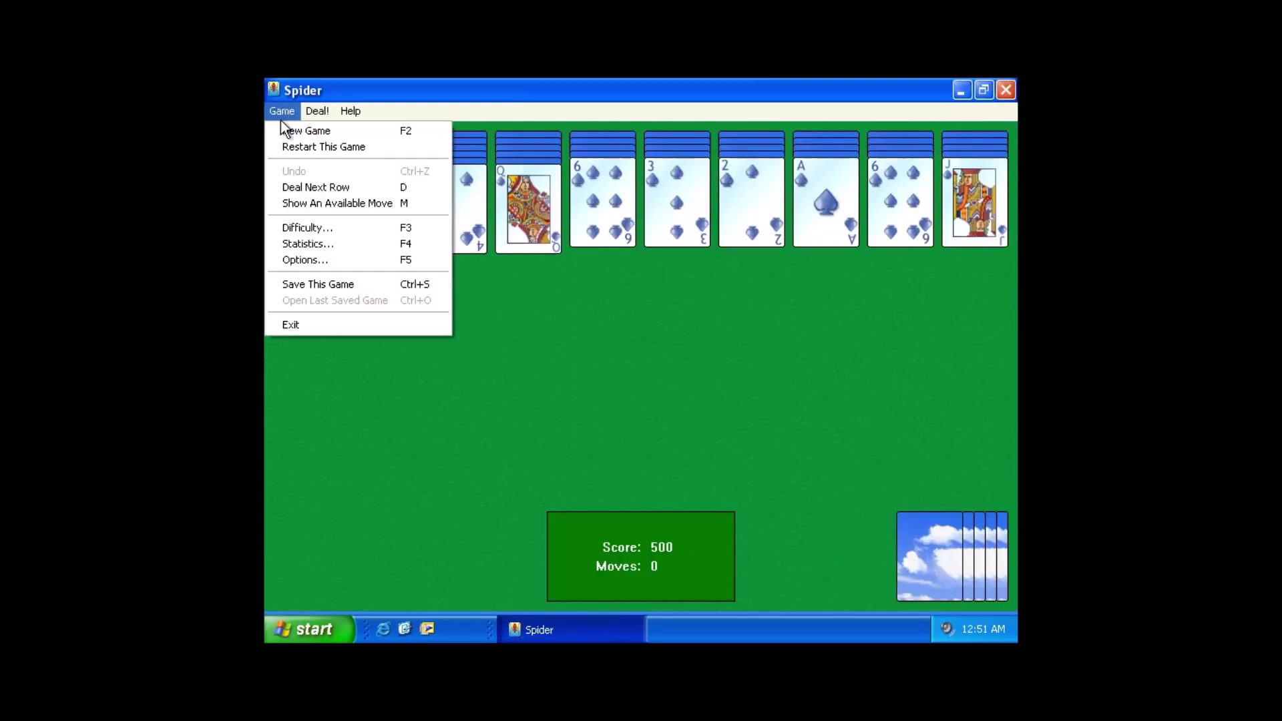
click(326, 323)
click(564, 407)
- Open Solitaire from the Games and close it
click(311, 629)
mouse_move(360, 560)
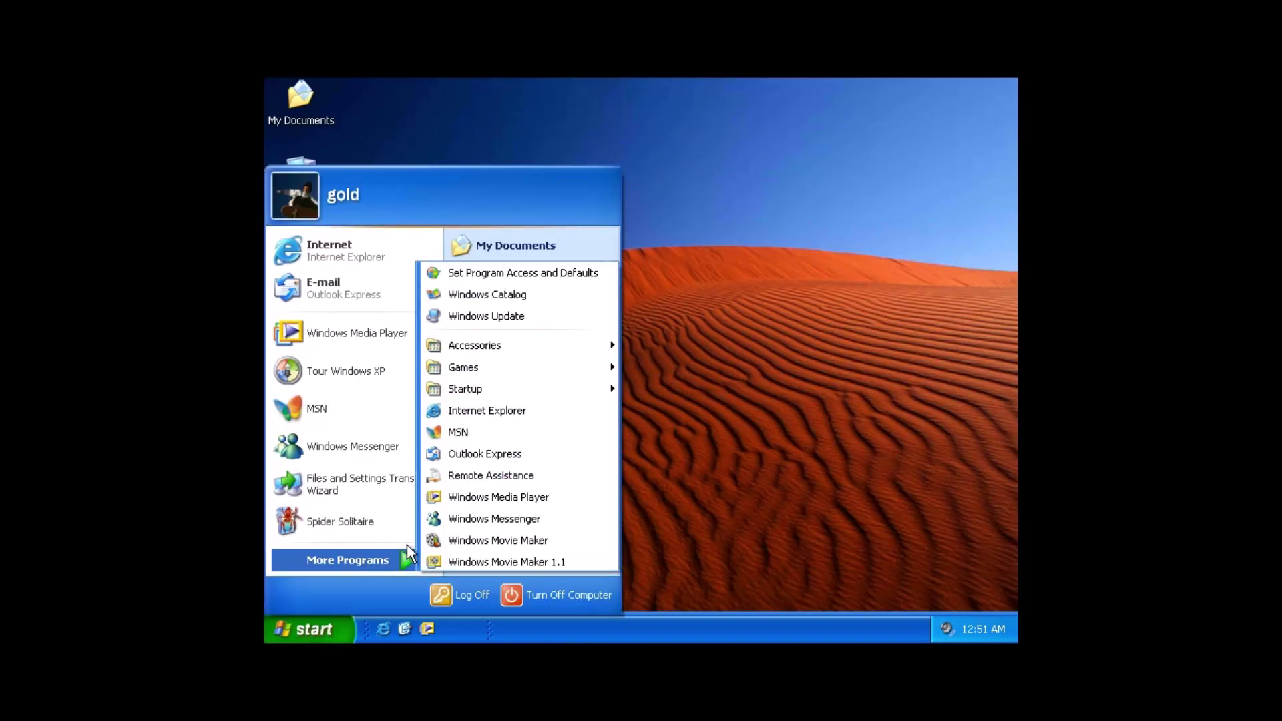
mouse_move(542, 366)
click(701, 560)
click(834, 124)
- Open Internet Hearts from the Games and dismiss its start window
click(311, 629)
mouse_move(363, 560)
mouse_move(547, 367)
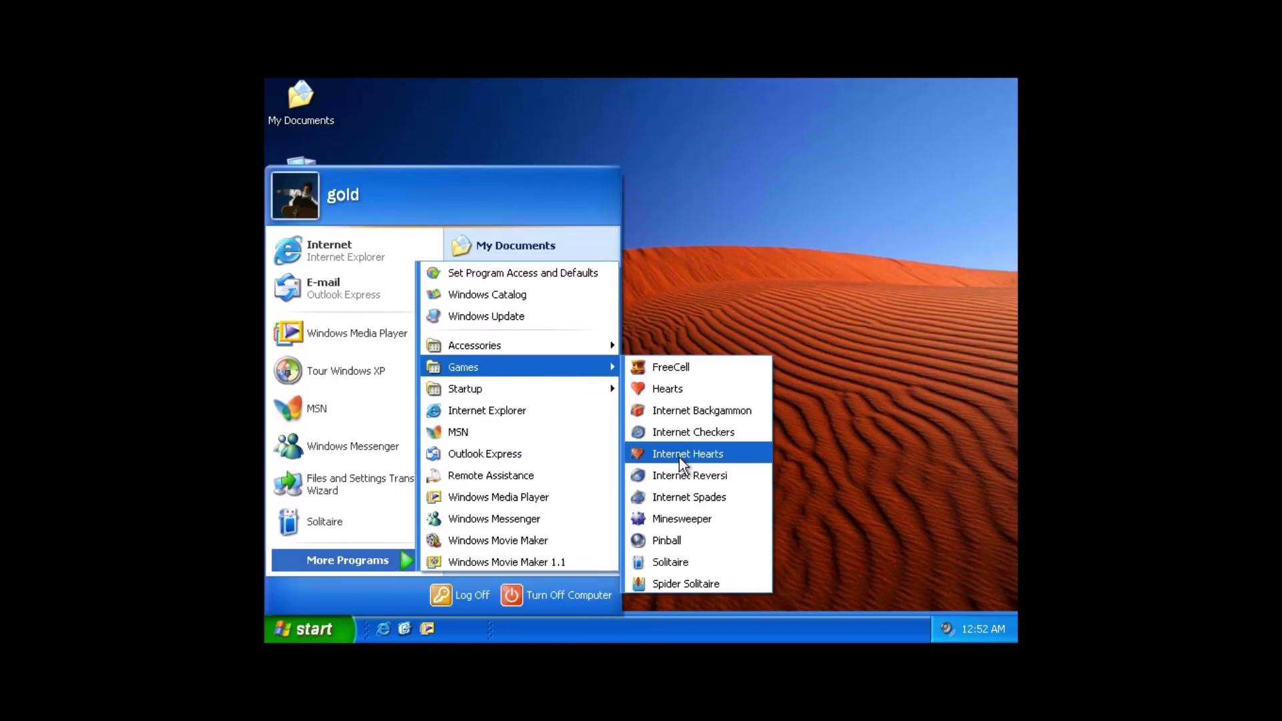
click(674, 455)
click(725, 501)
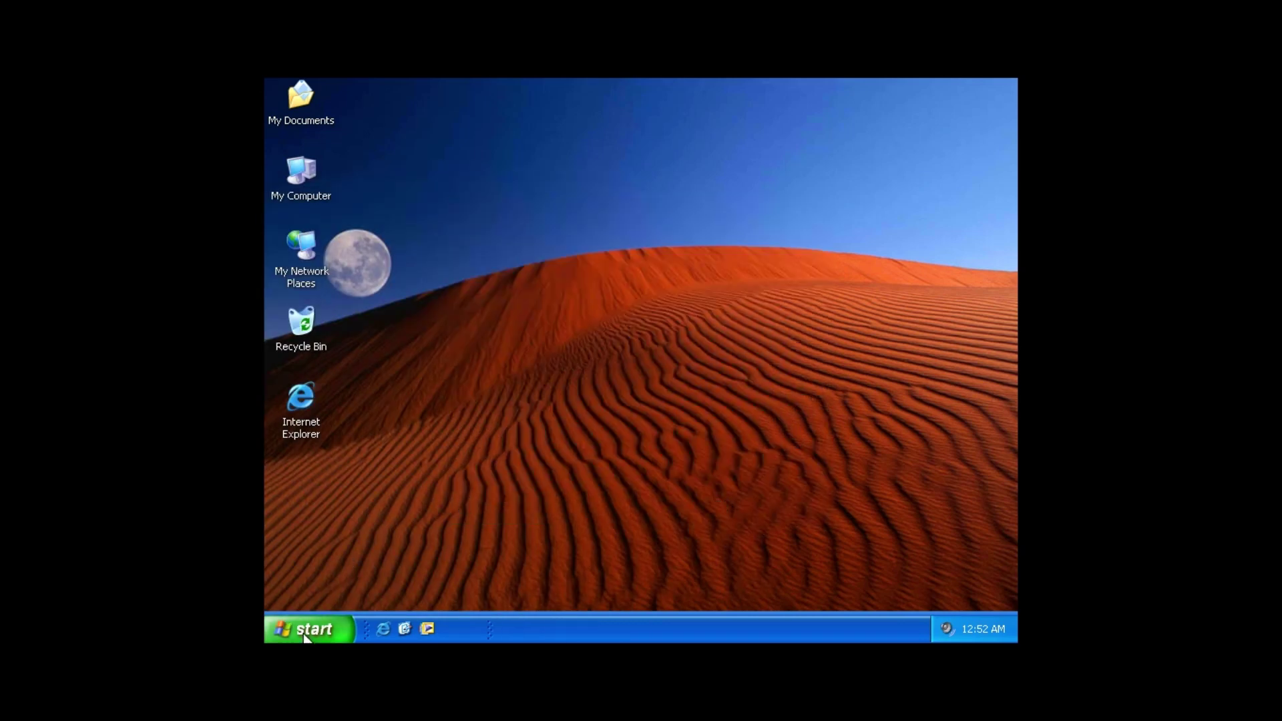
- Open Internet Backgammon from the Games and dismiss its start window
click(311, 629)
mouse_move(389, 558)
mouse_move(551, 365)
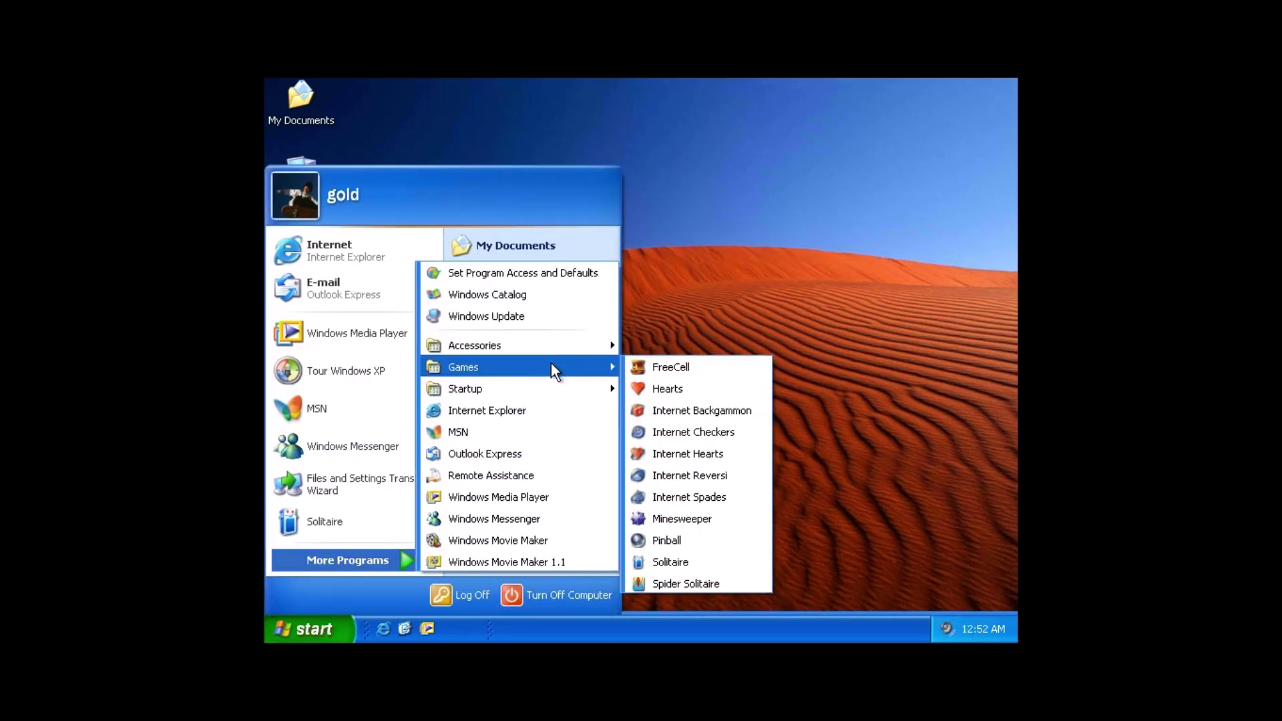
click(719, 412)
click(704, 499)
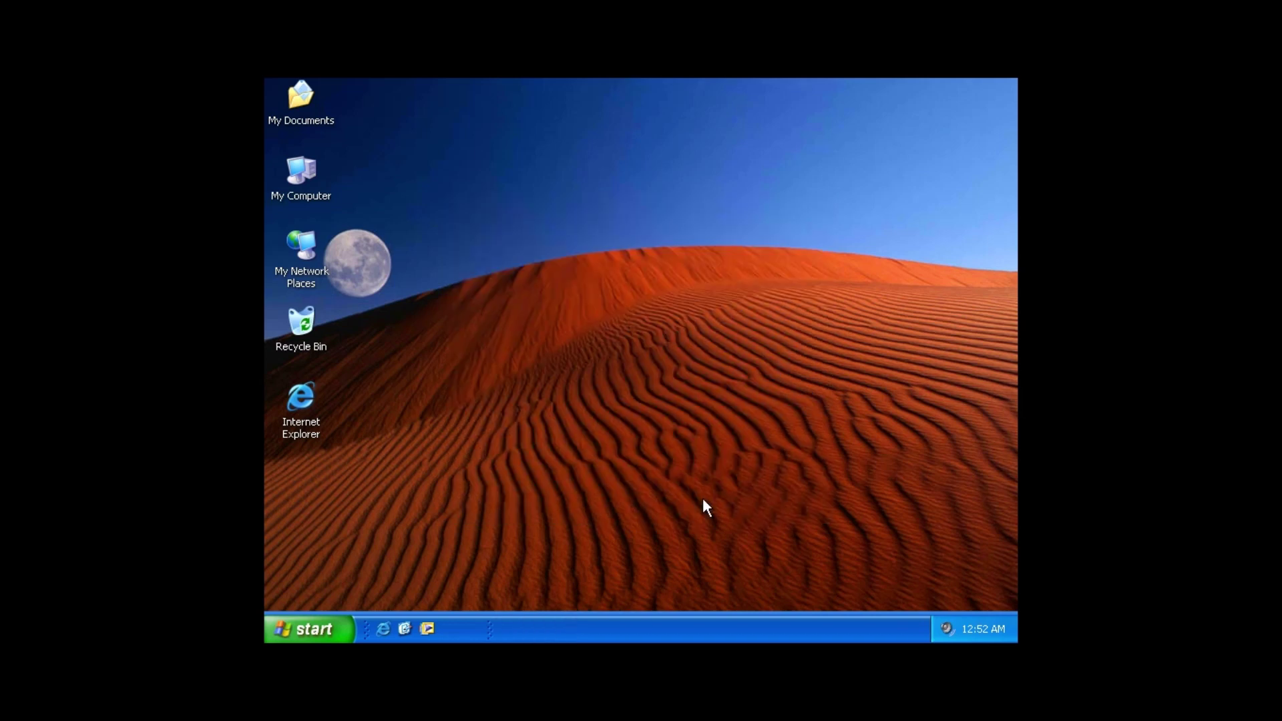
- Open Internet Explorer, go to daum.net and accept the secure connection alert
click(317, 625)
click(495, 409)
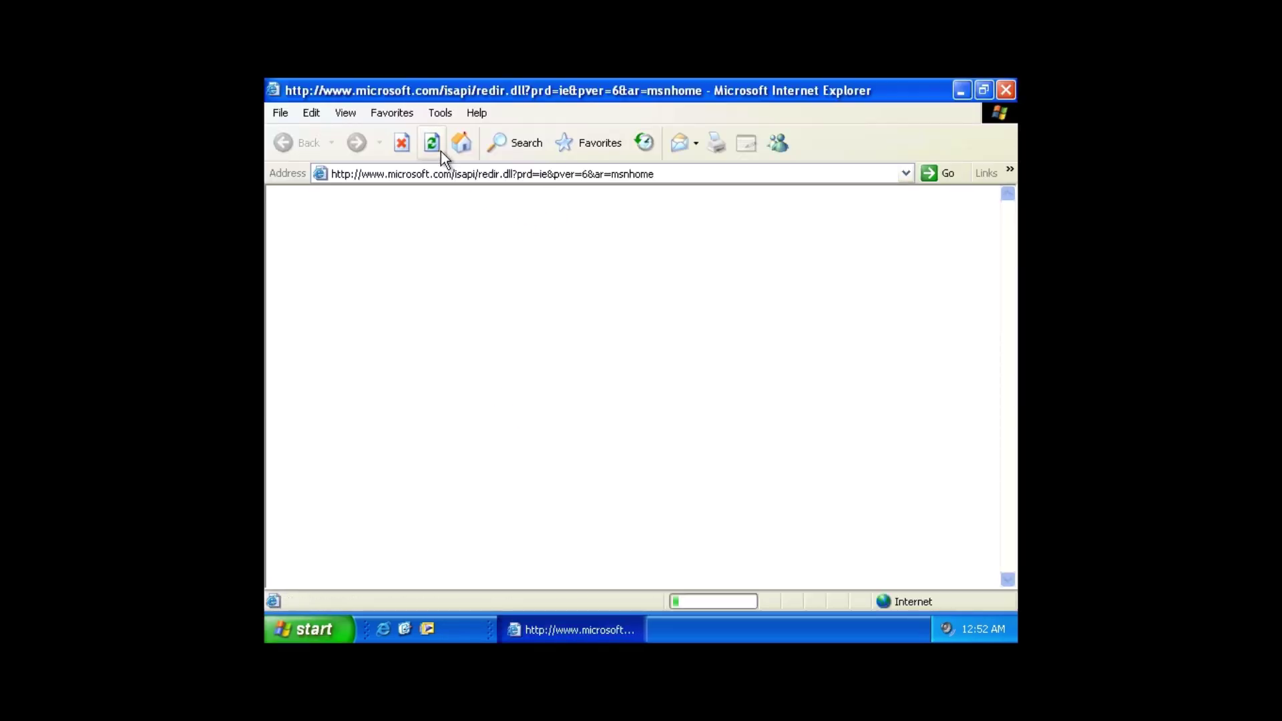
click(675, 176)
text(da)
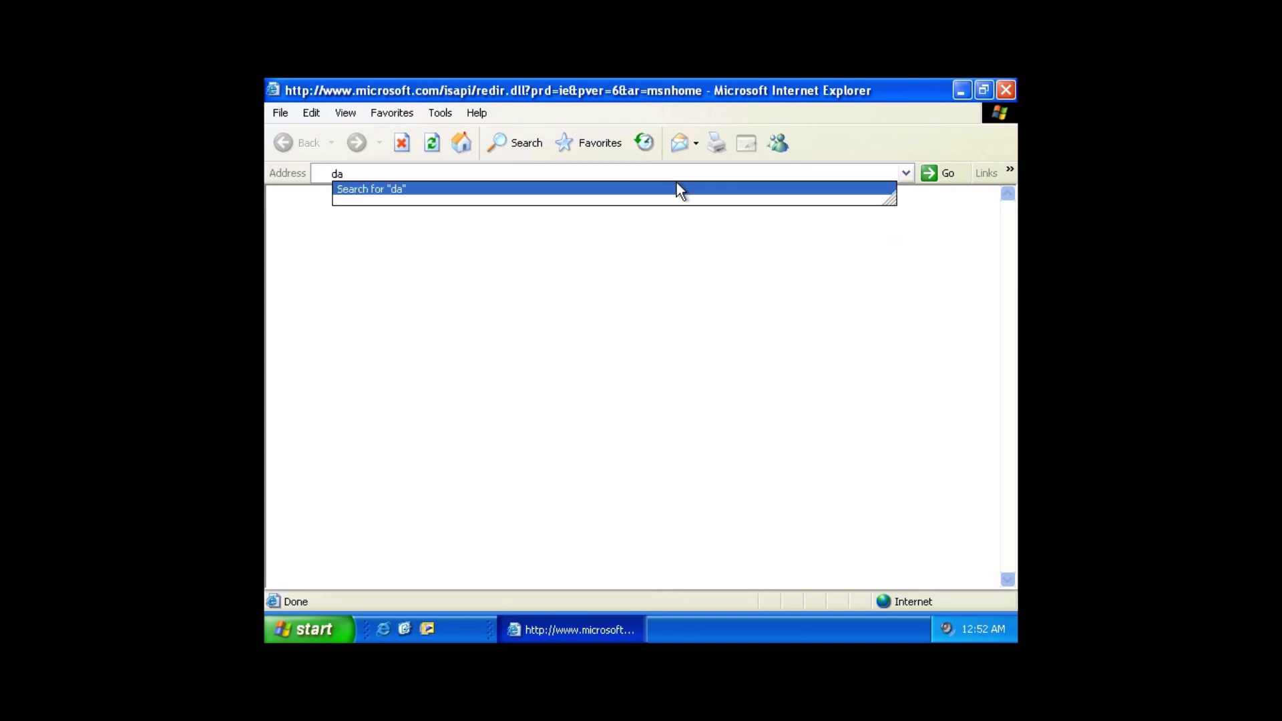
text(um.net)
key(Return)
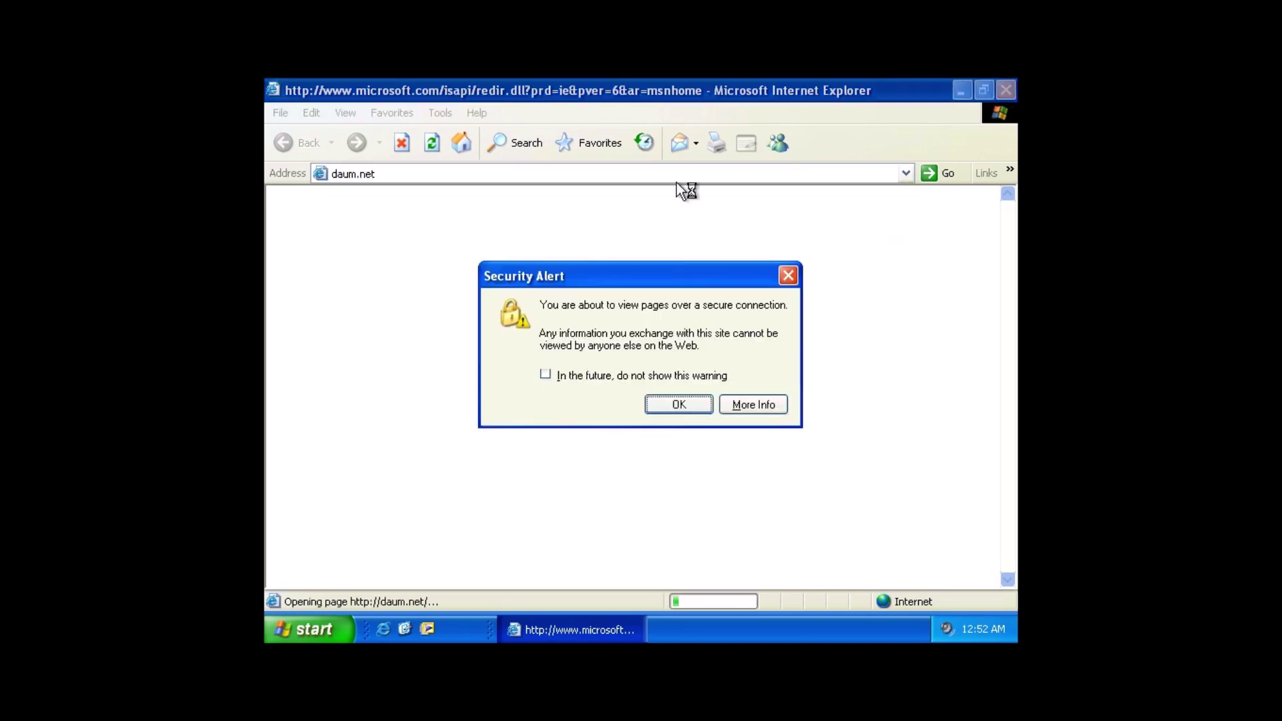
click(665, 402)
click(365, 175)
click(382, 207)
click(355, 175)
text(s://www.)
key(Return)
click(673, 404)
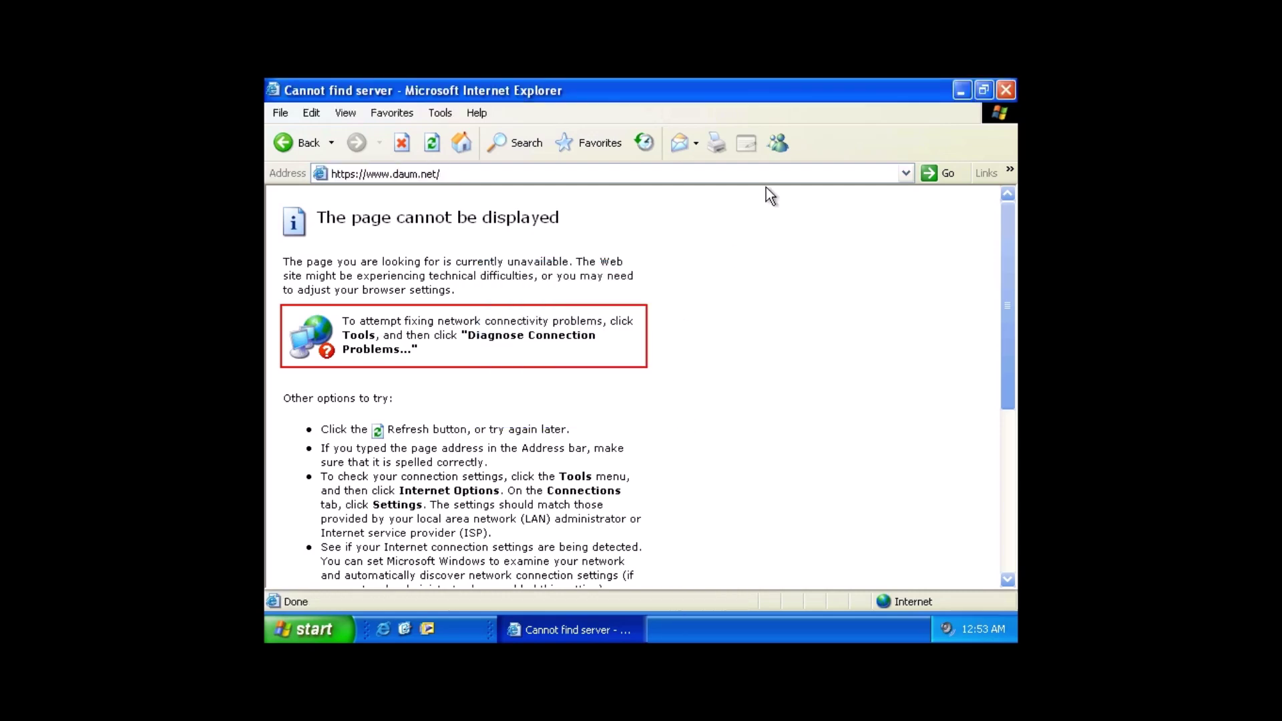
- Look over the browser's menu commands and close Internet Explorer
click(287, 114)
mouse_move(346, 113)
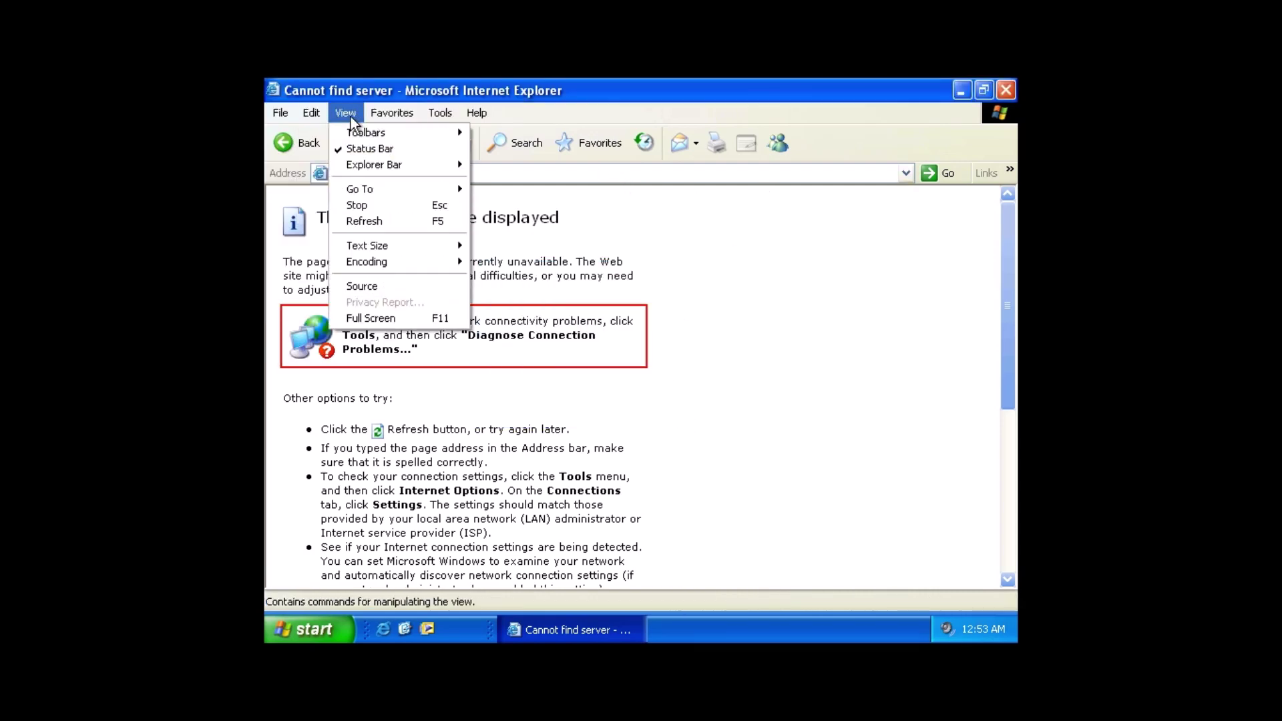
click(1005, 93)
- Start the MSN installation wizard and exit it without installing
click(313, 627)
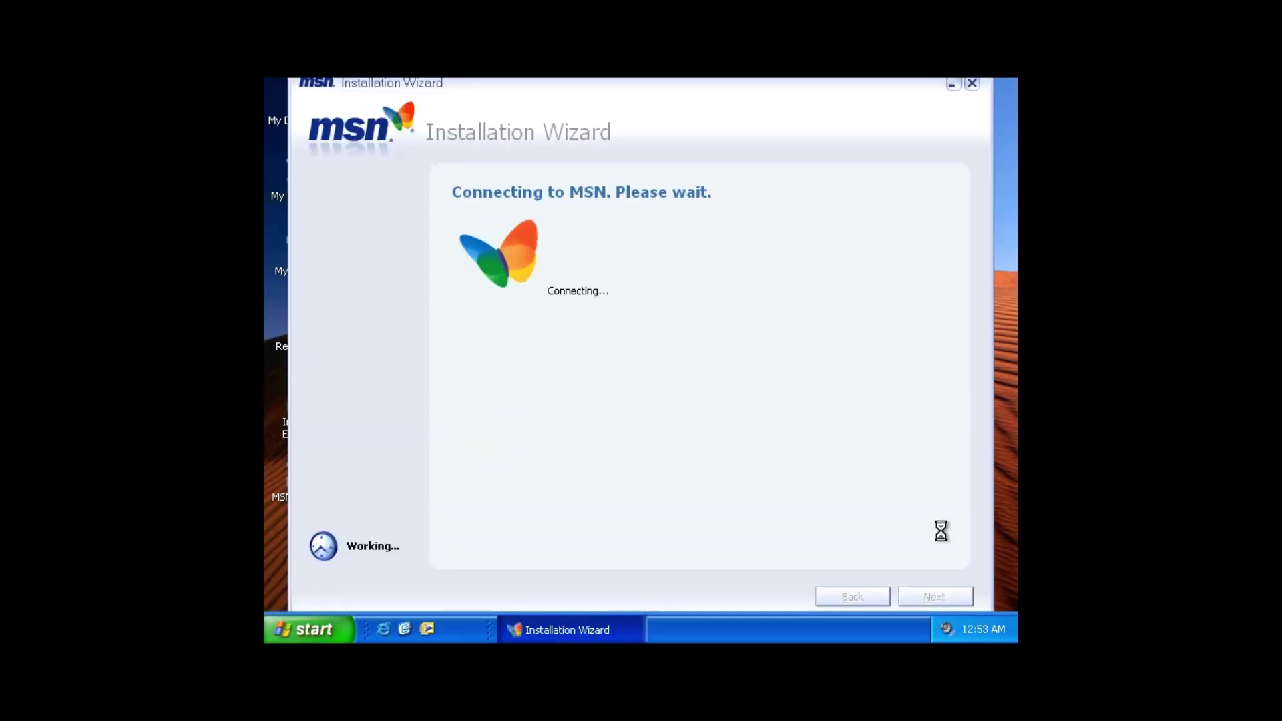
click(971, 84)
click(581, 403)
- Open Set Program Access and Defaults from the installed programs and close its window
click(310, 629)
mouse_move(369, 563)
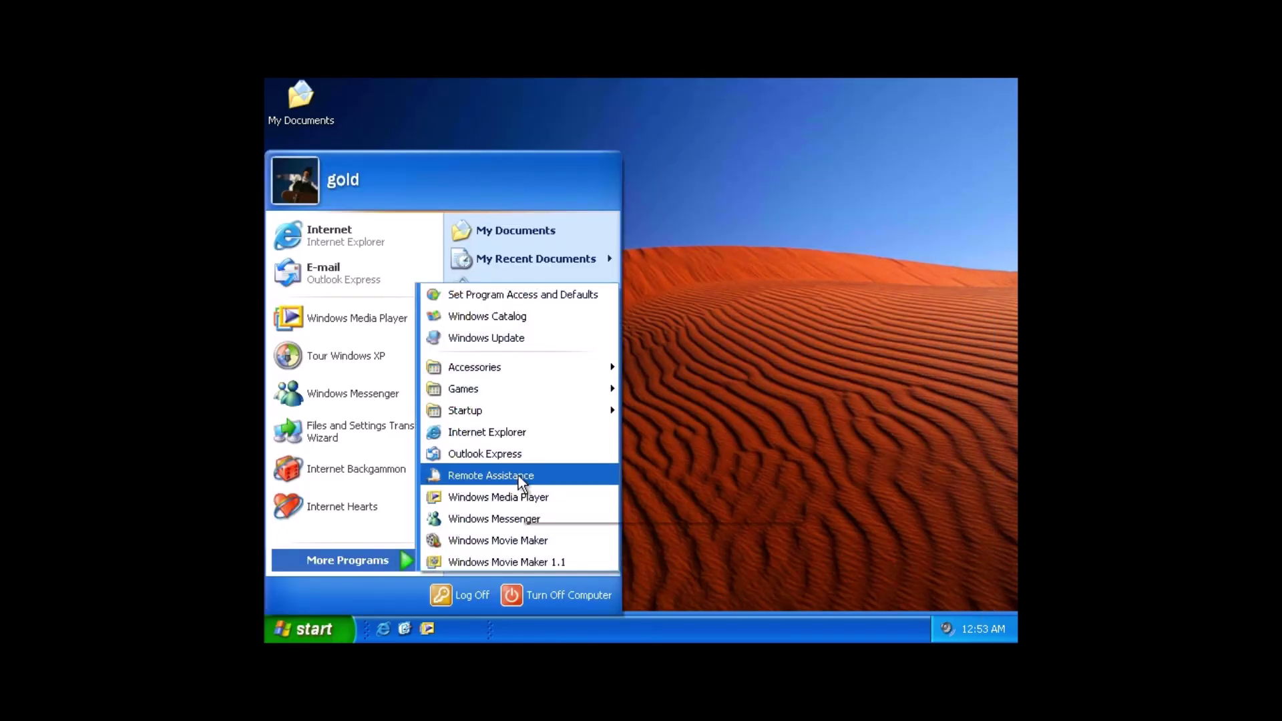
click(565, 294)
click(968, 98)
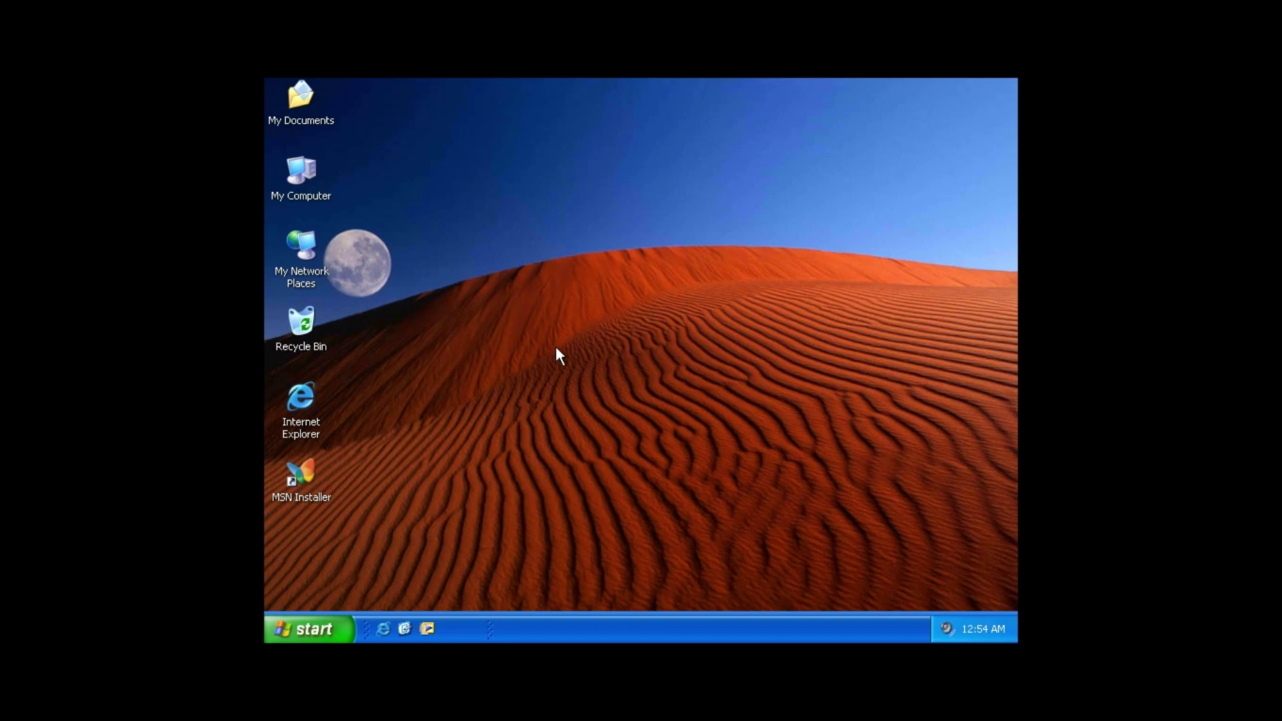
- Shut down the Windows XP virtual machine by choosing to turn off the computer
click(310, 629)
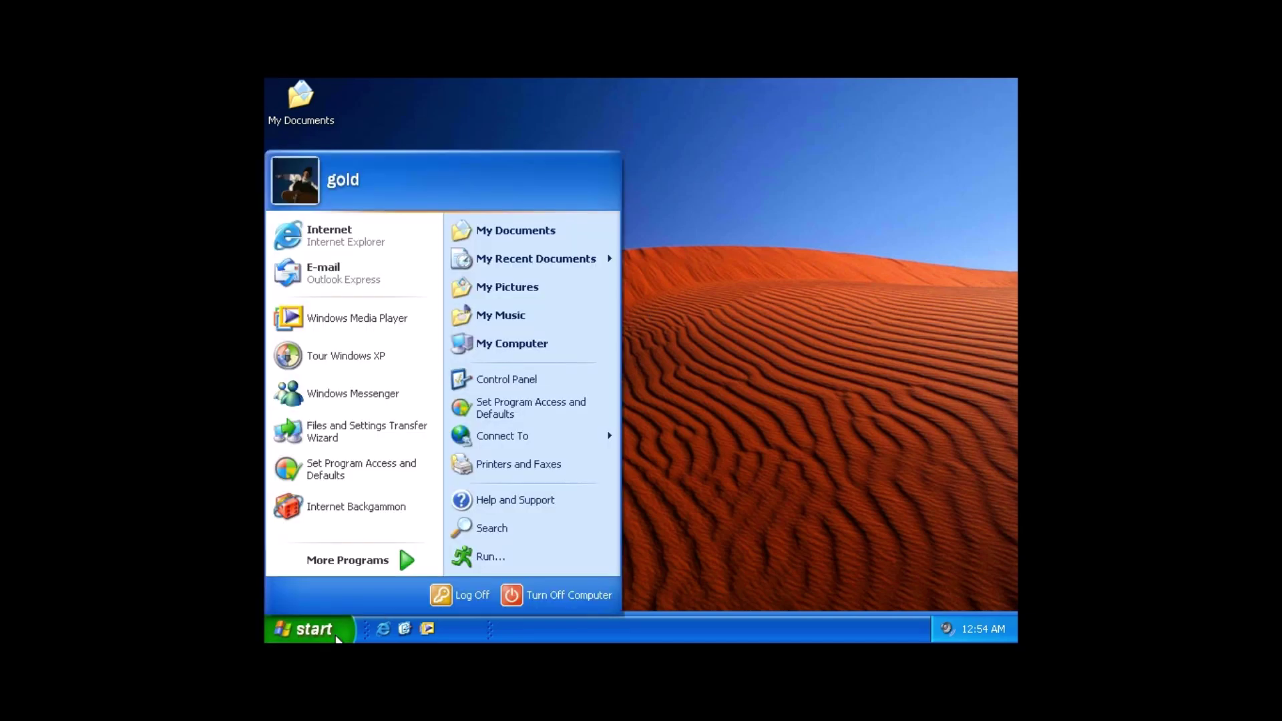
click(571, 596)
click(632, 321)
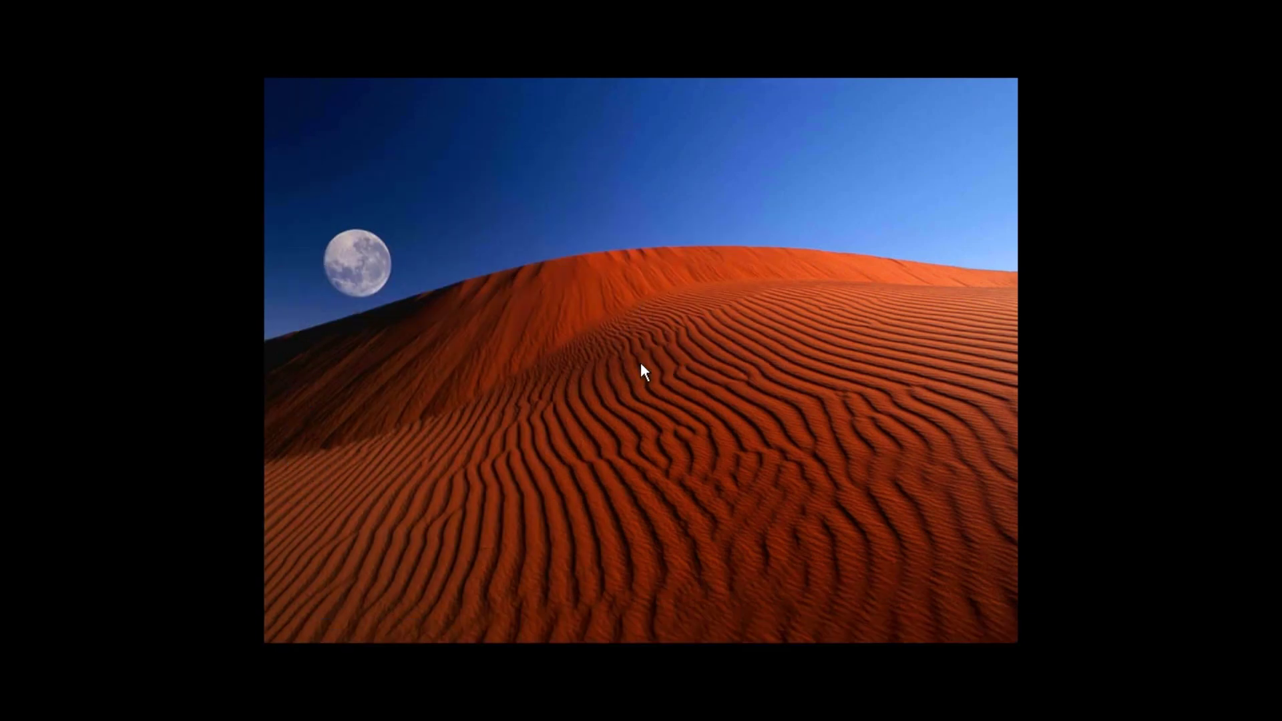